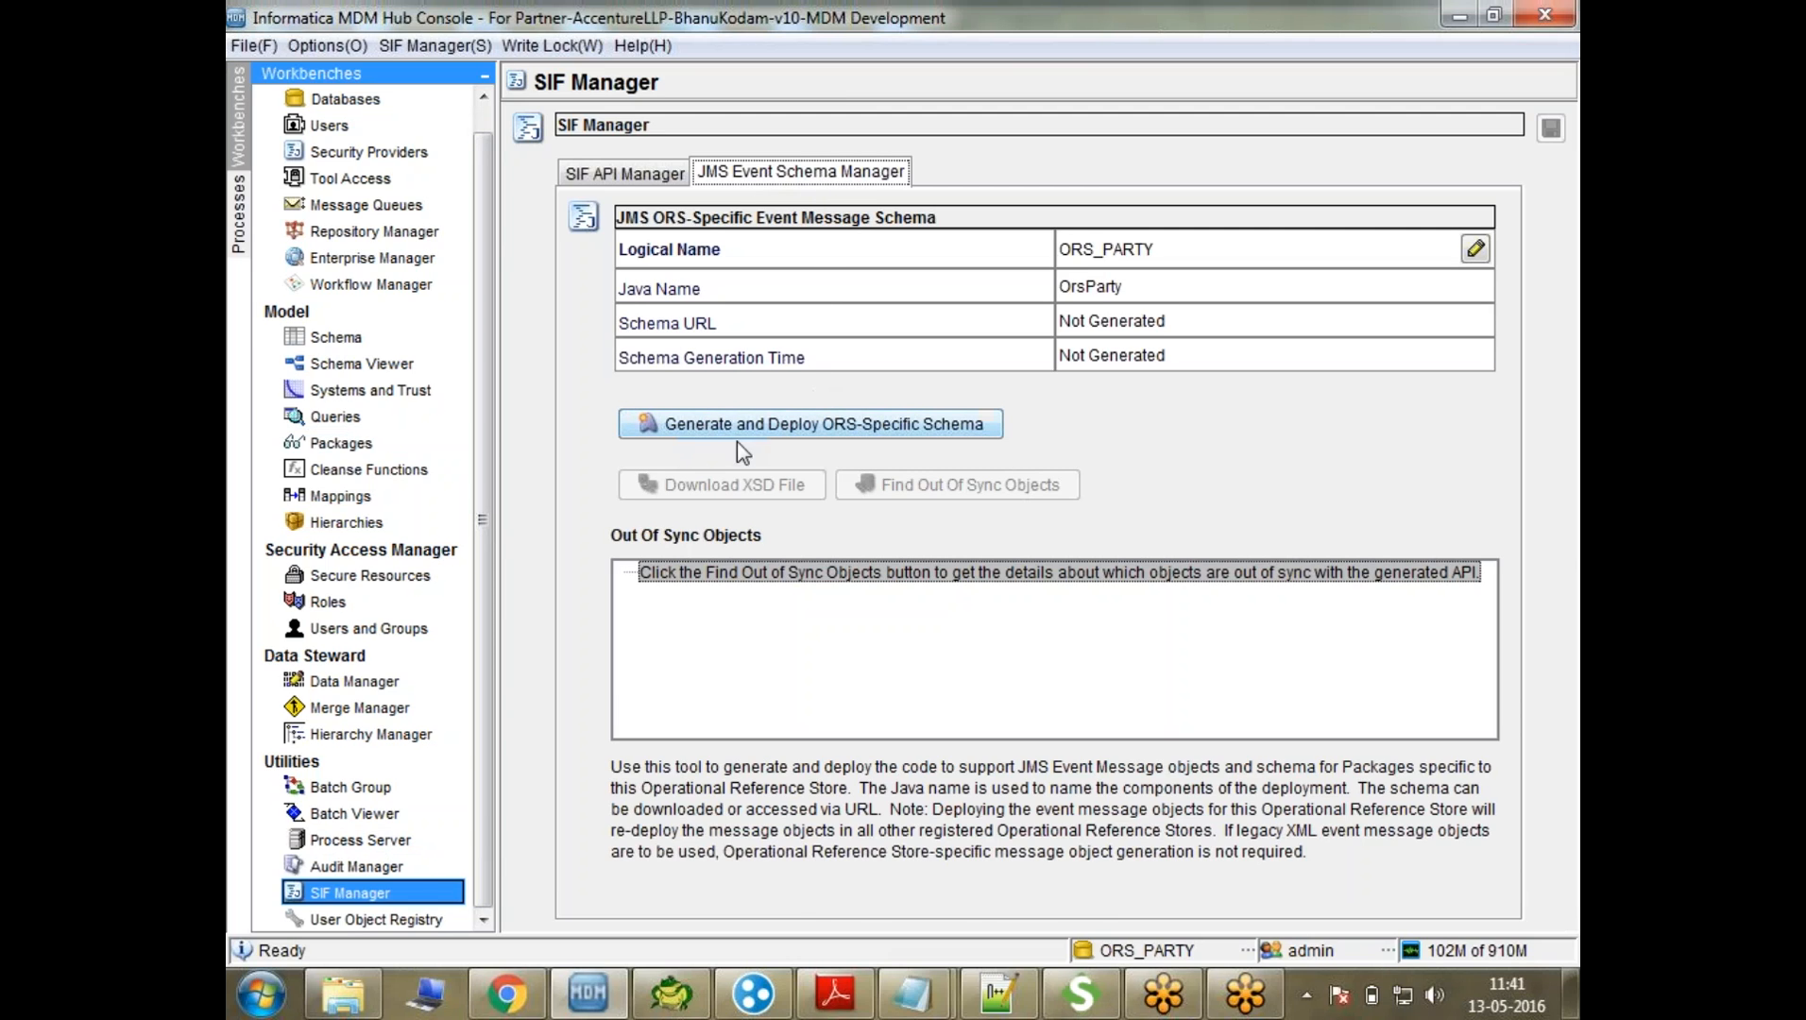
Try to generate and deploy the ORS-specific JMS event message schema for ORS_PARTY
left_click(867, 432)
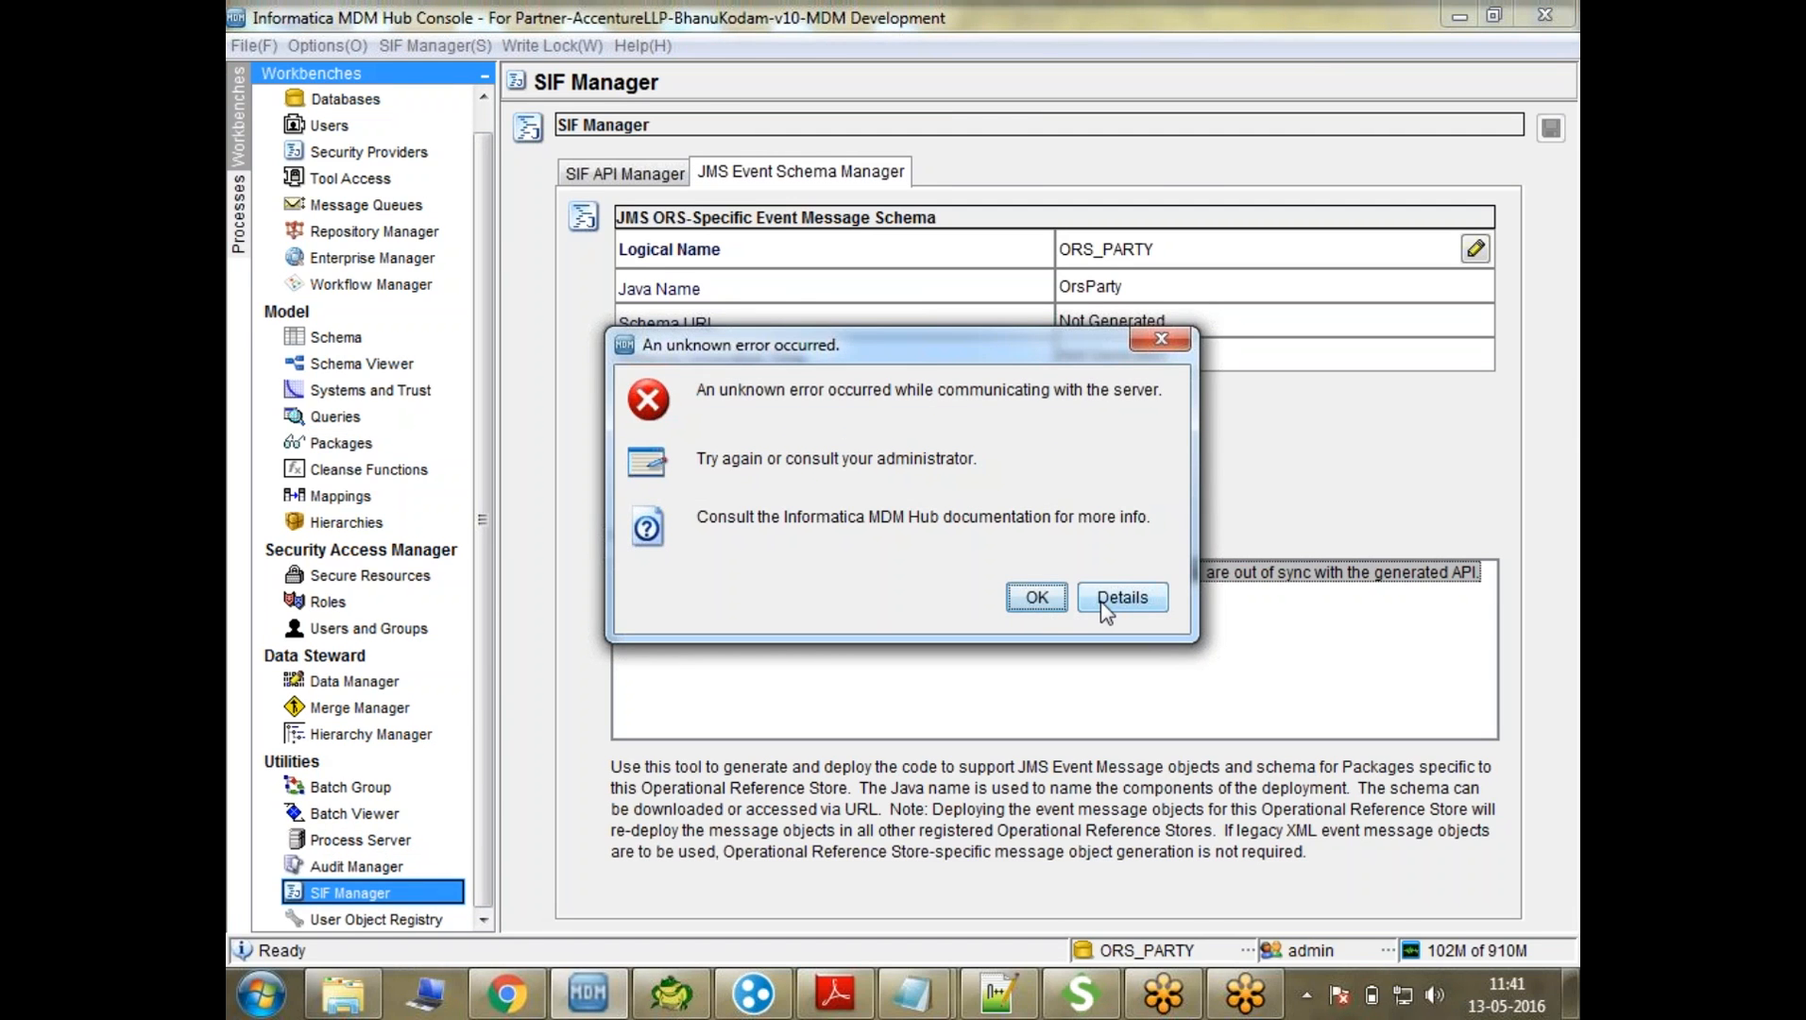
left_click(1044, 597)
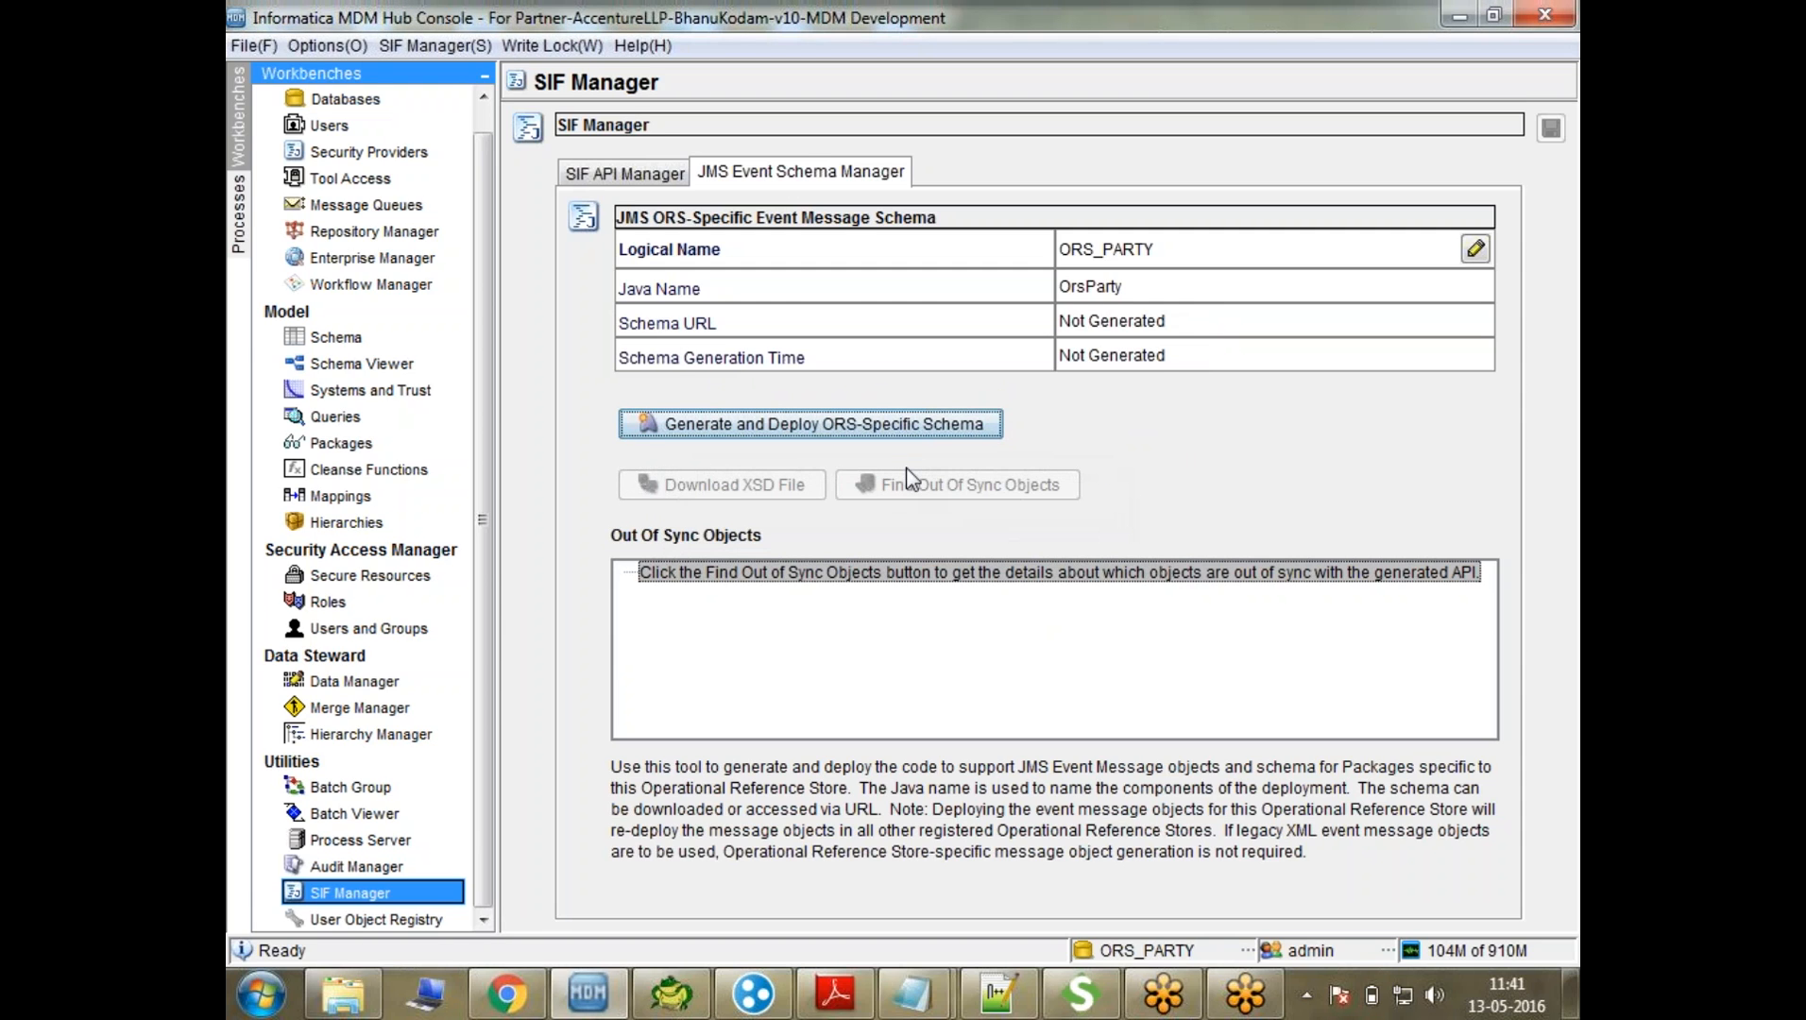
left_click(825, 630)
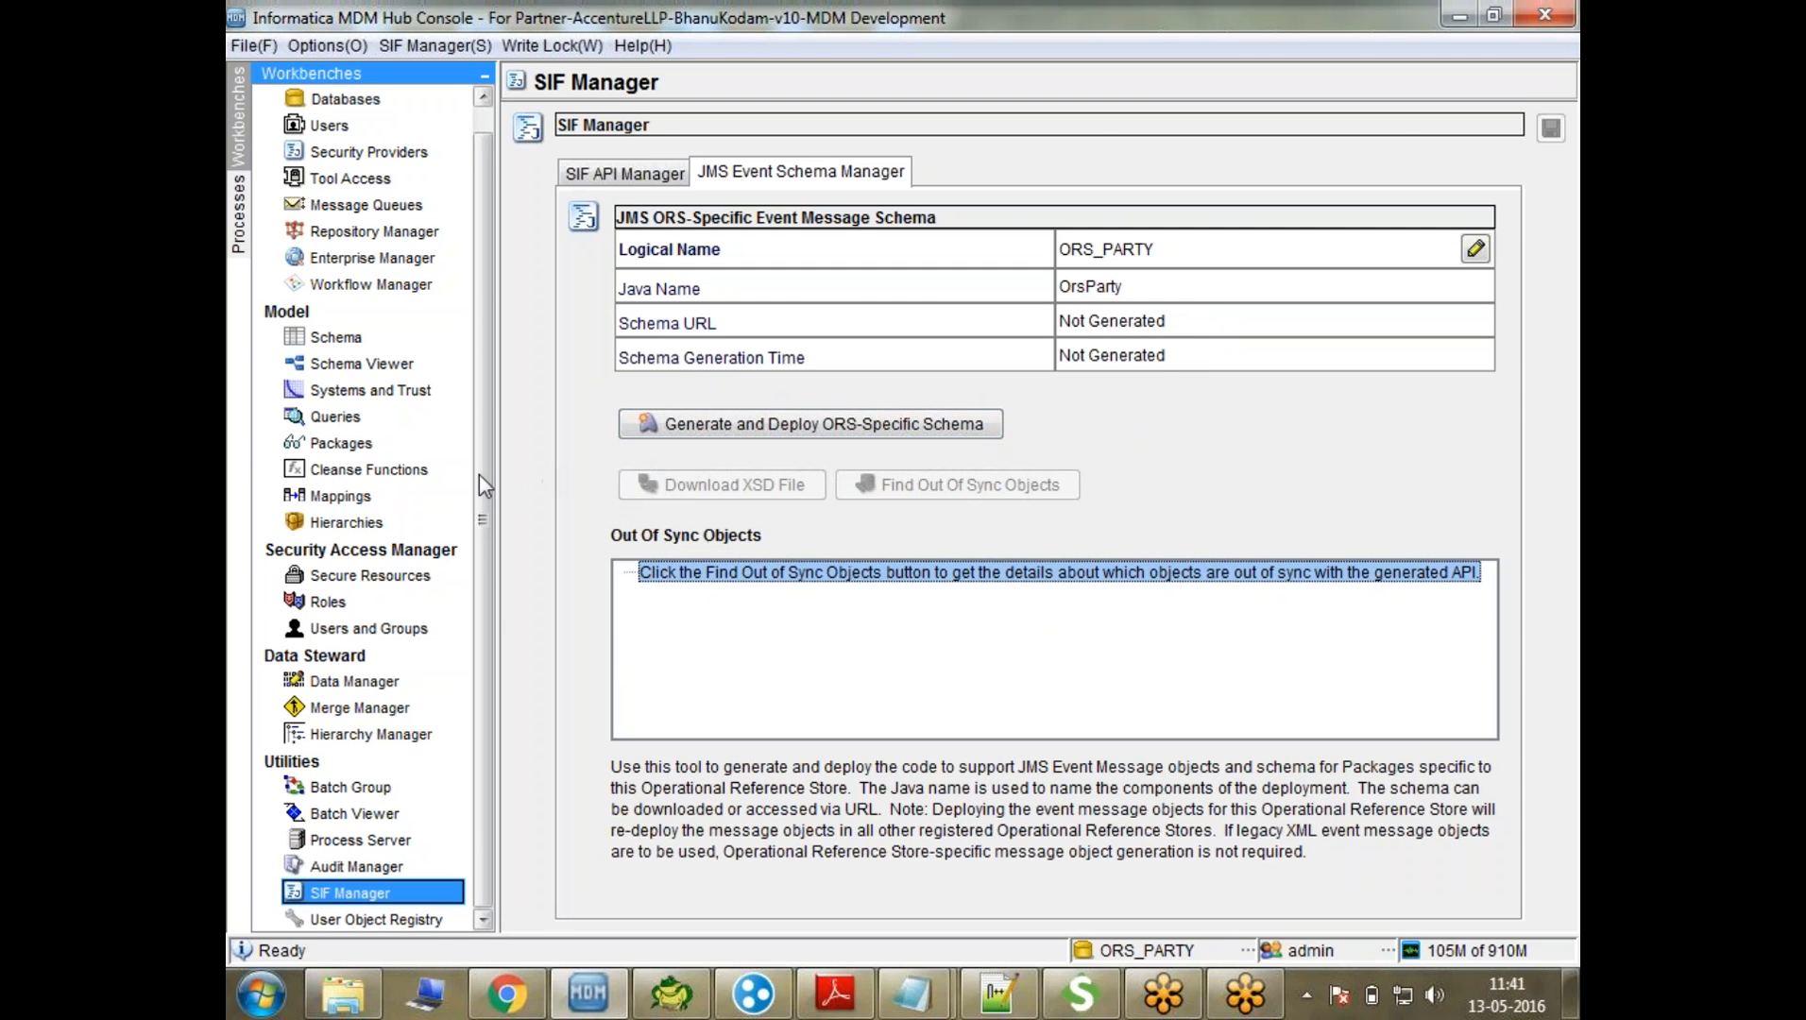
Retry the ORS-specific schema generation and read the full error details through to the end of the message
left_click(774, 428)
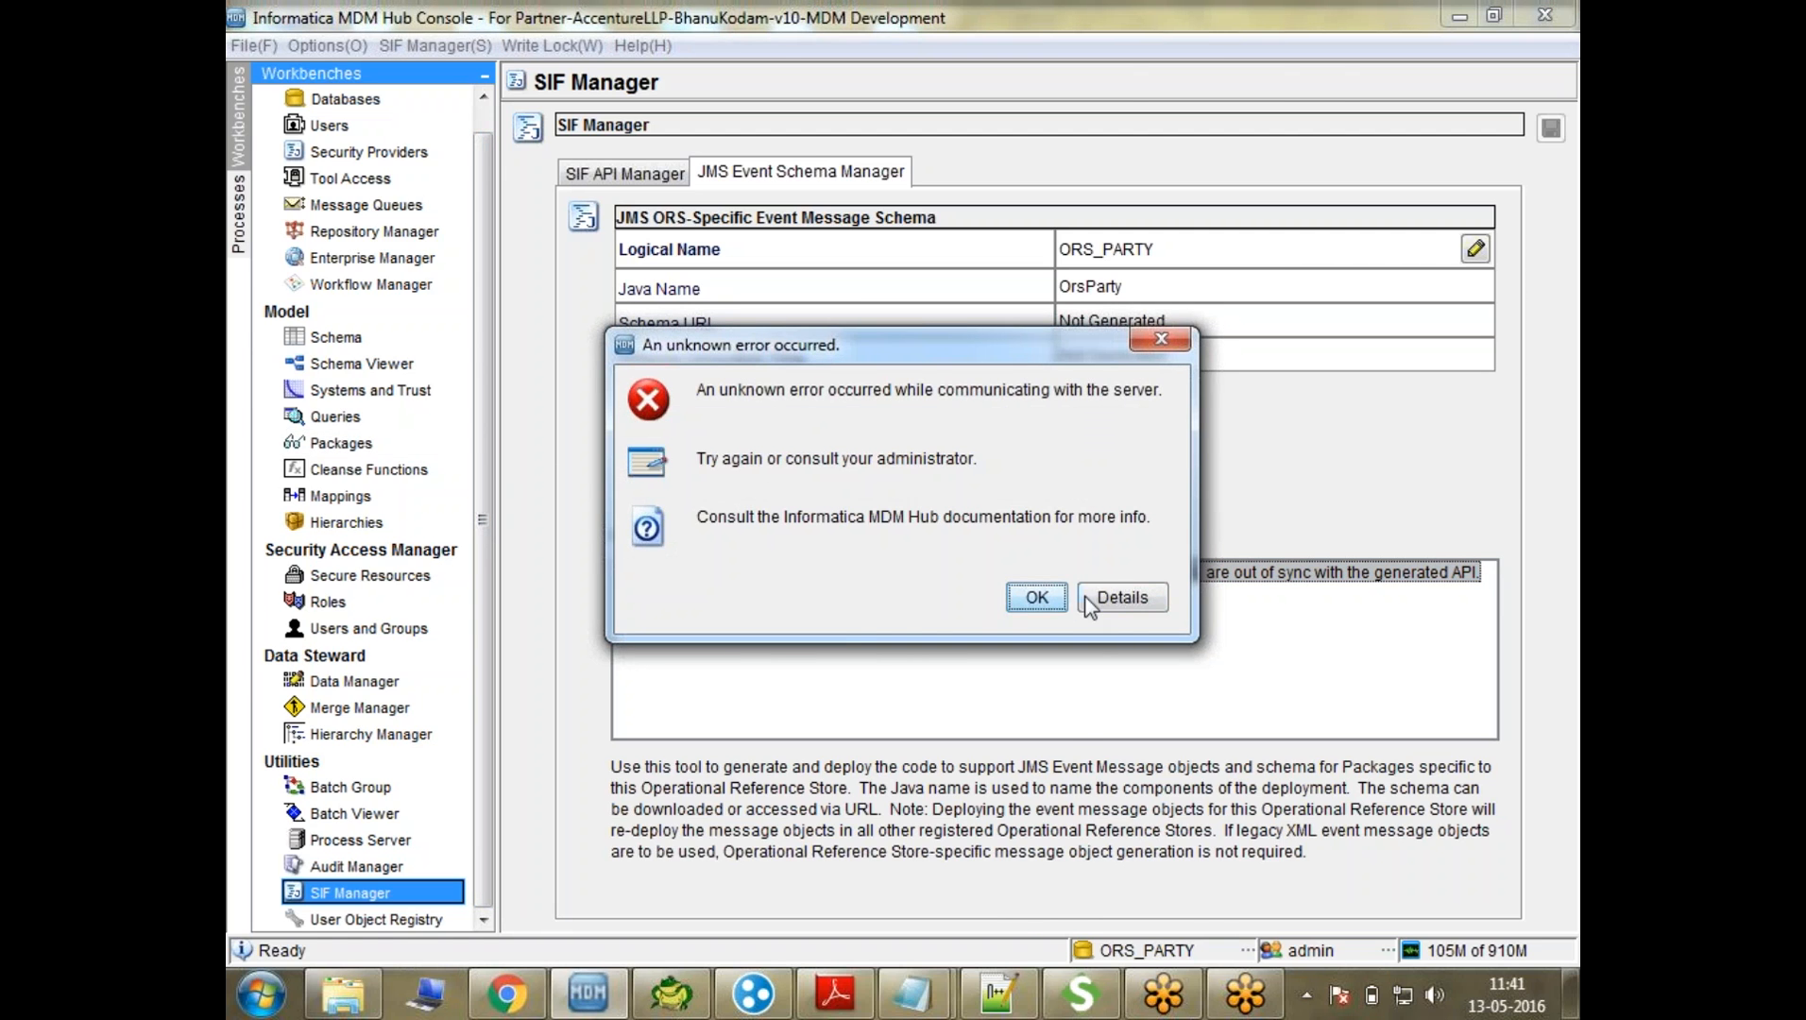
left_click(1118, 597)
left_click_drag(783, 886, 991, 893)
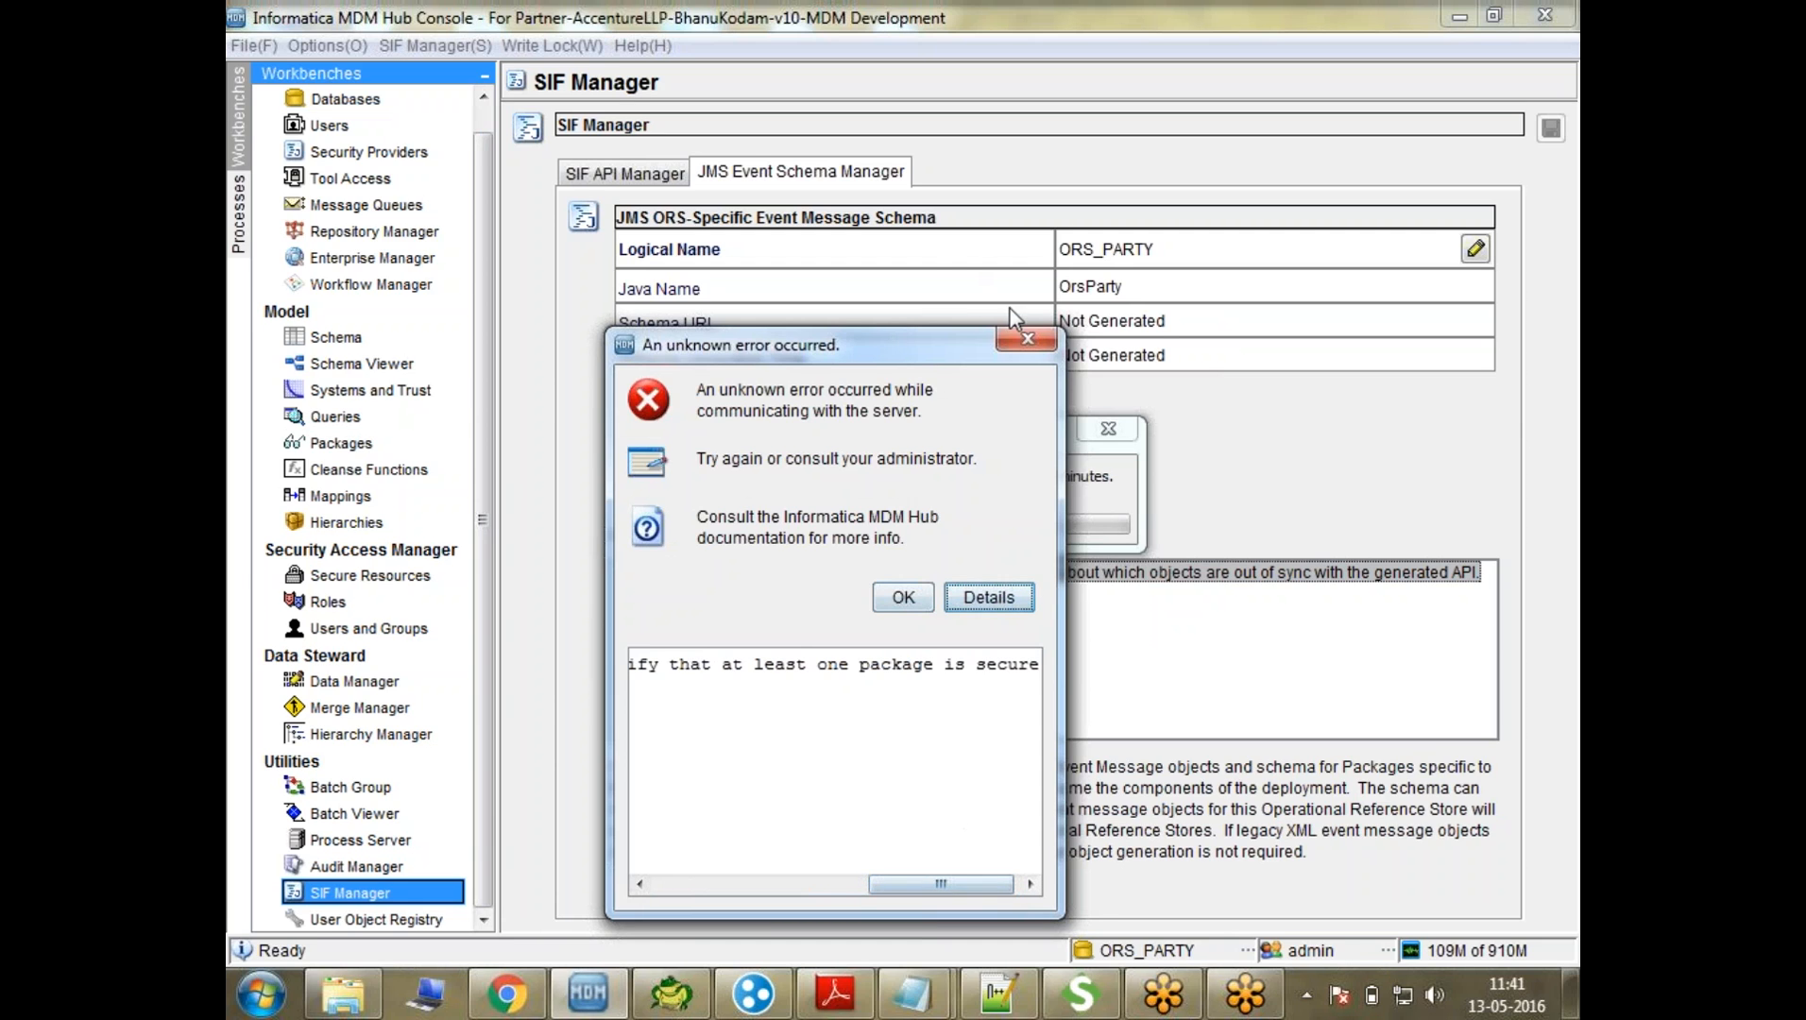
left_click(1034, 336)
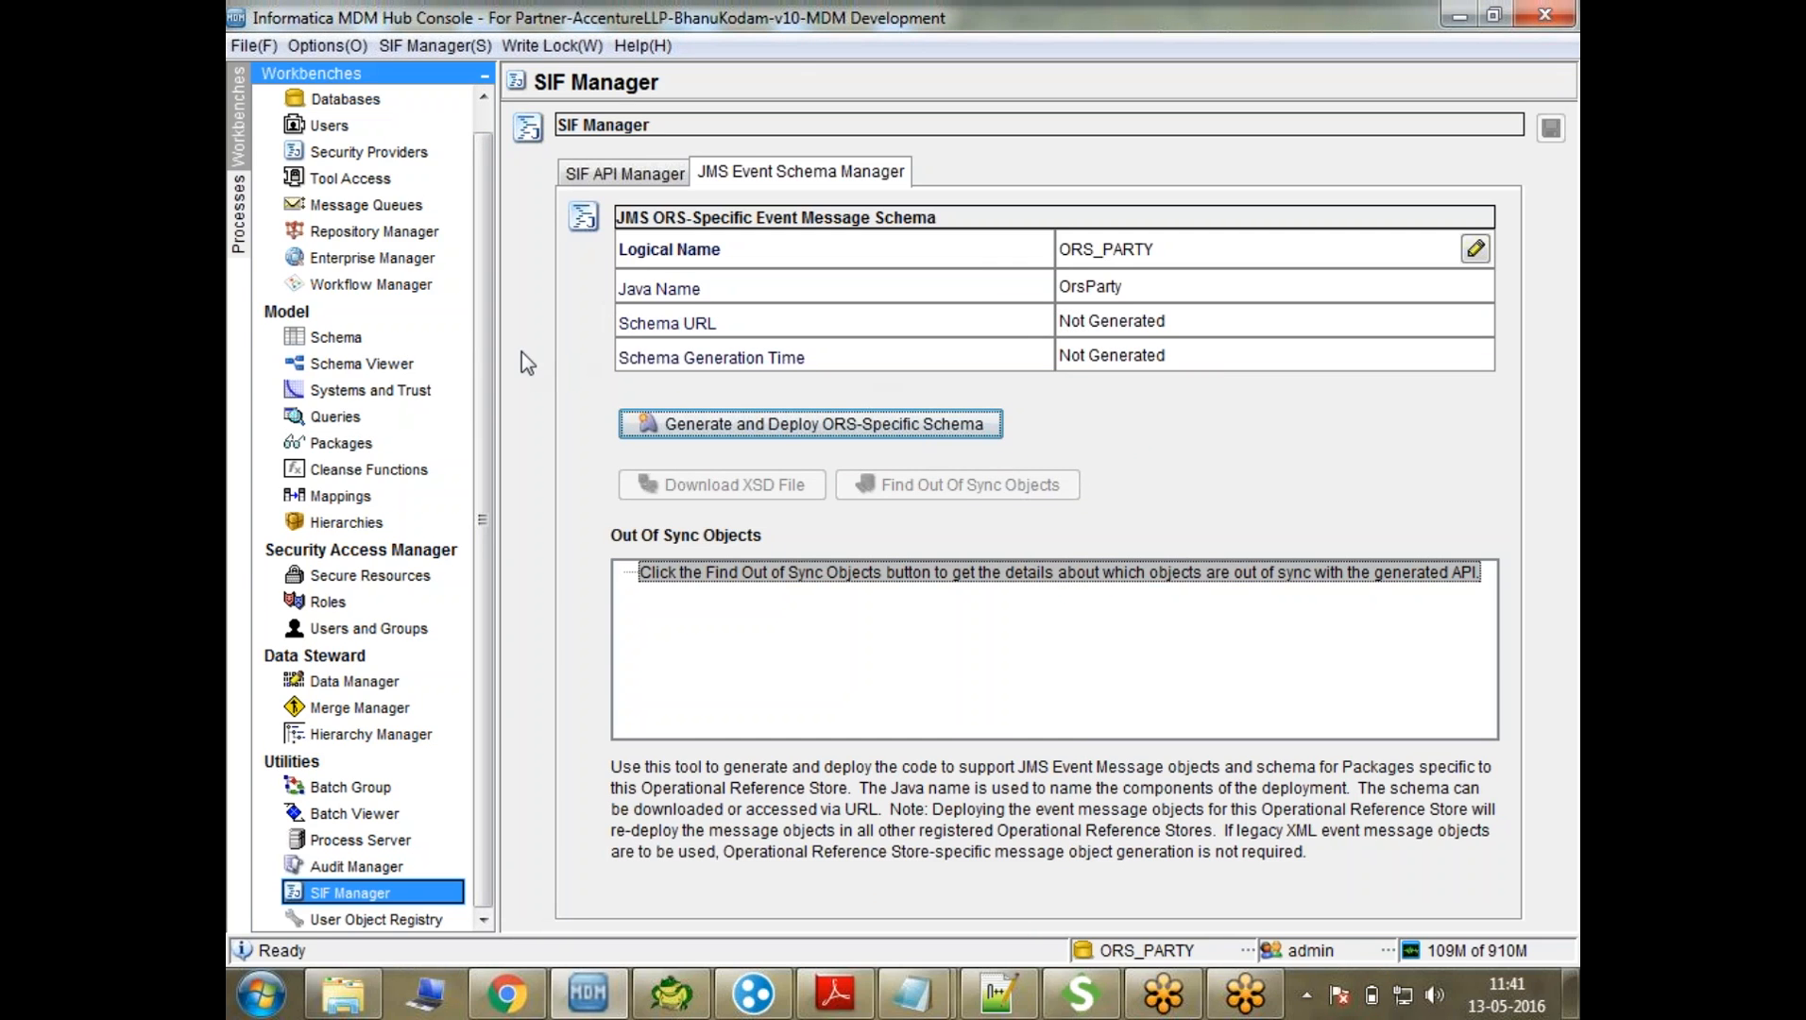
Start a new package with display name PKG_PARTY, with Enable put and Secure Resource checked, and continue to its query selection
left_click(359, 443)
right_click(576, 371)
left_click(634, 343)
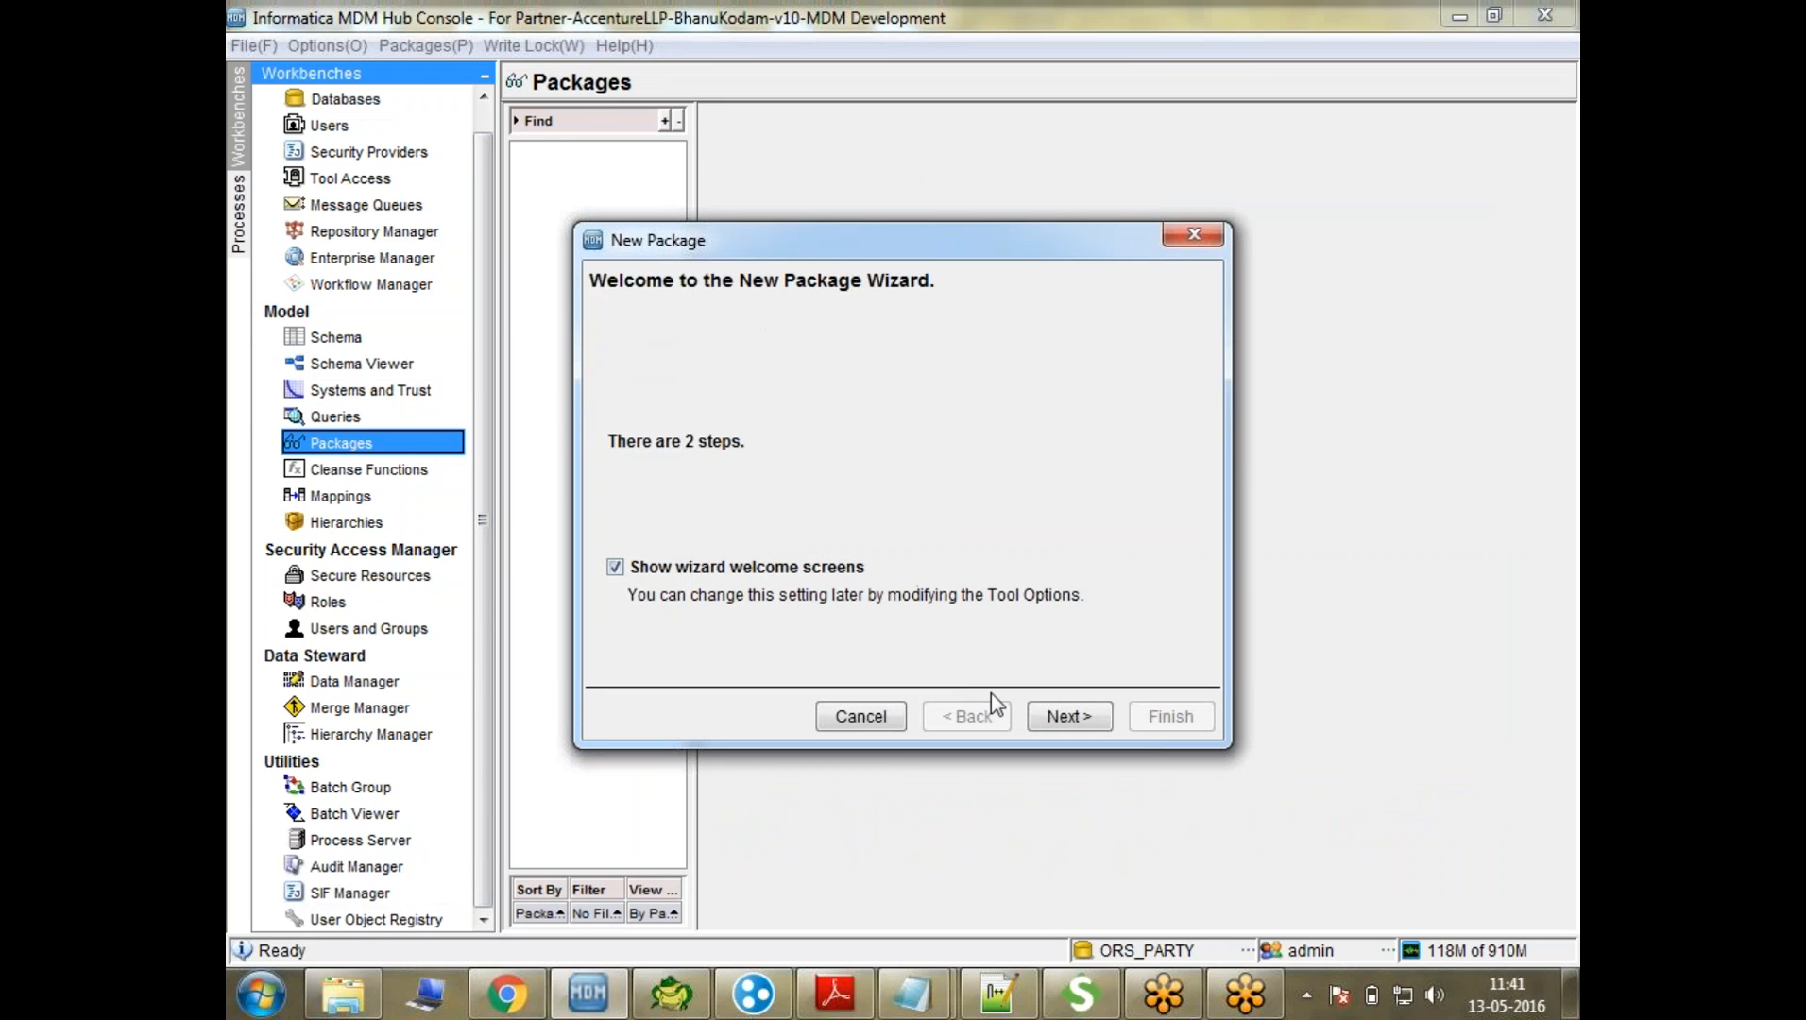
left_click(1066, 716)
left_click(994, 548)
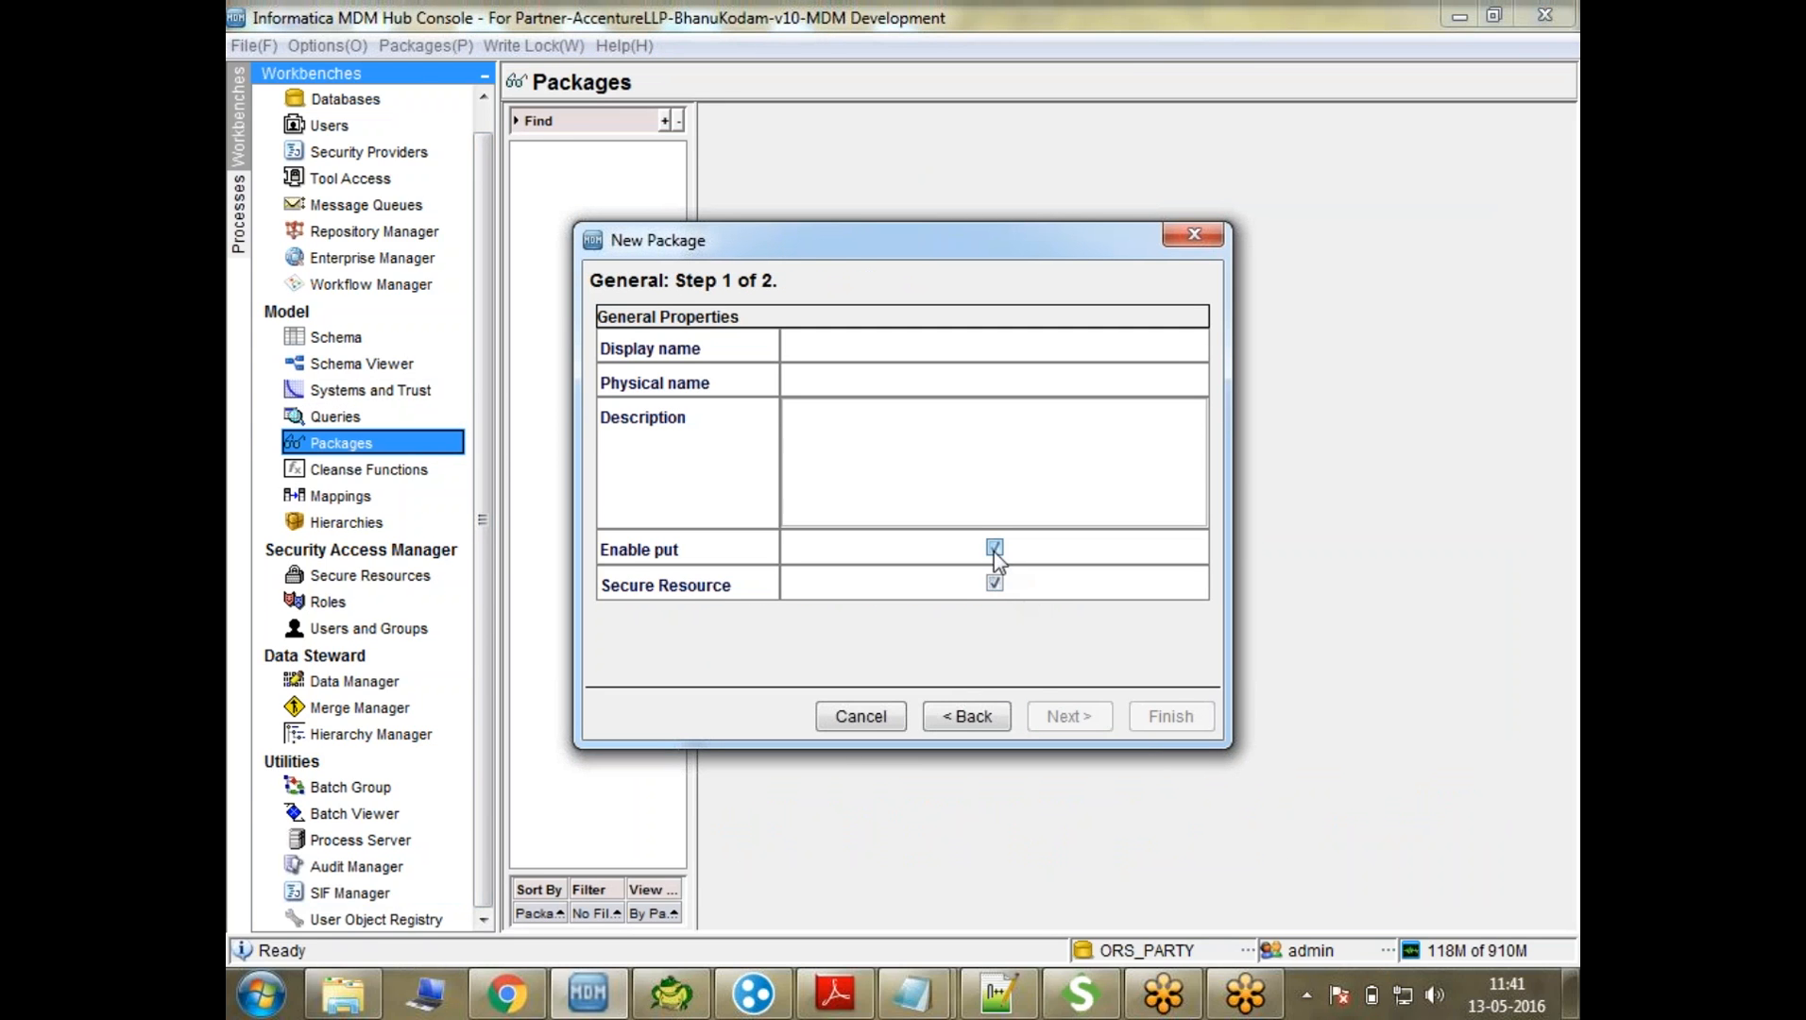
left_click(890, 348)
left_click_drag(900, 238, 653, 171)
type("PKG_")
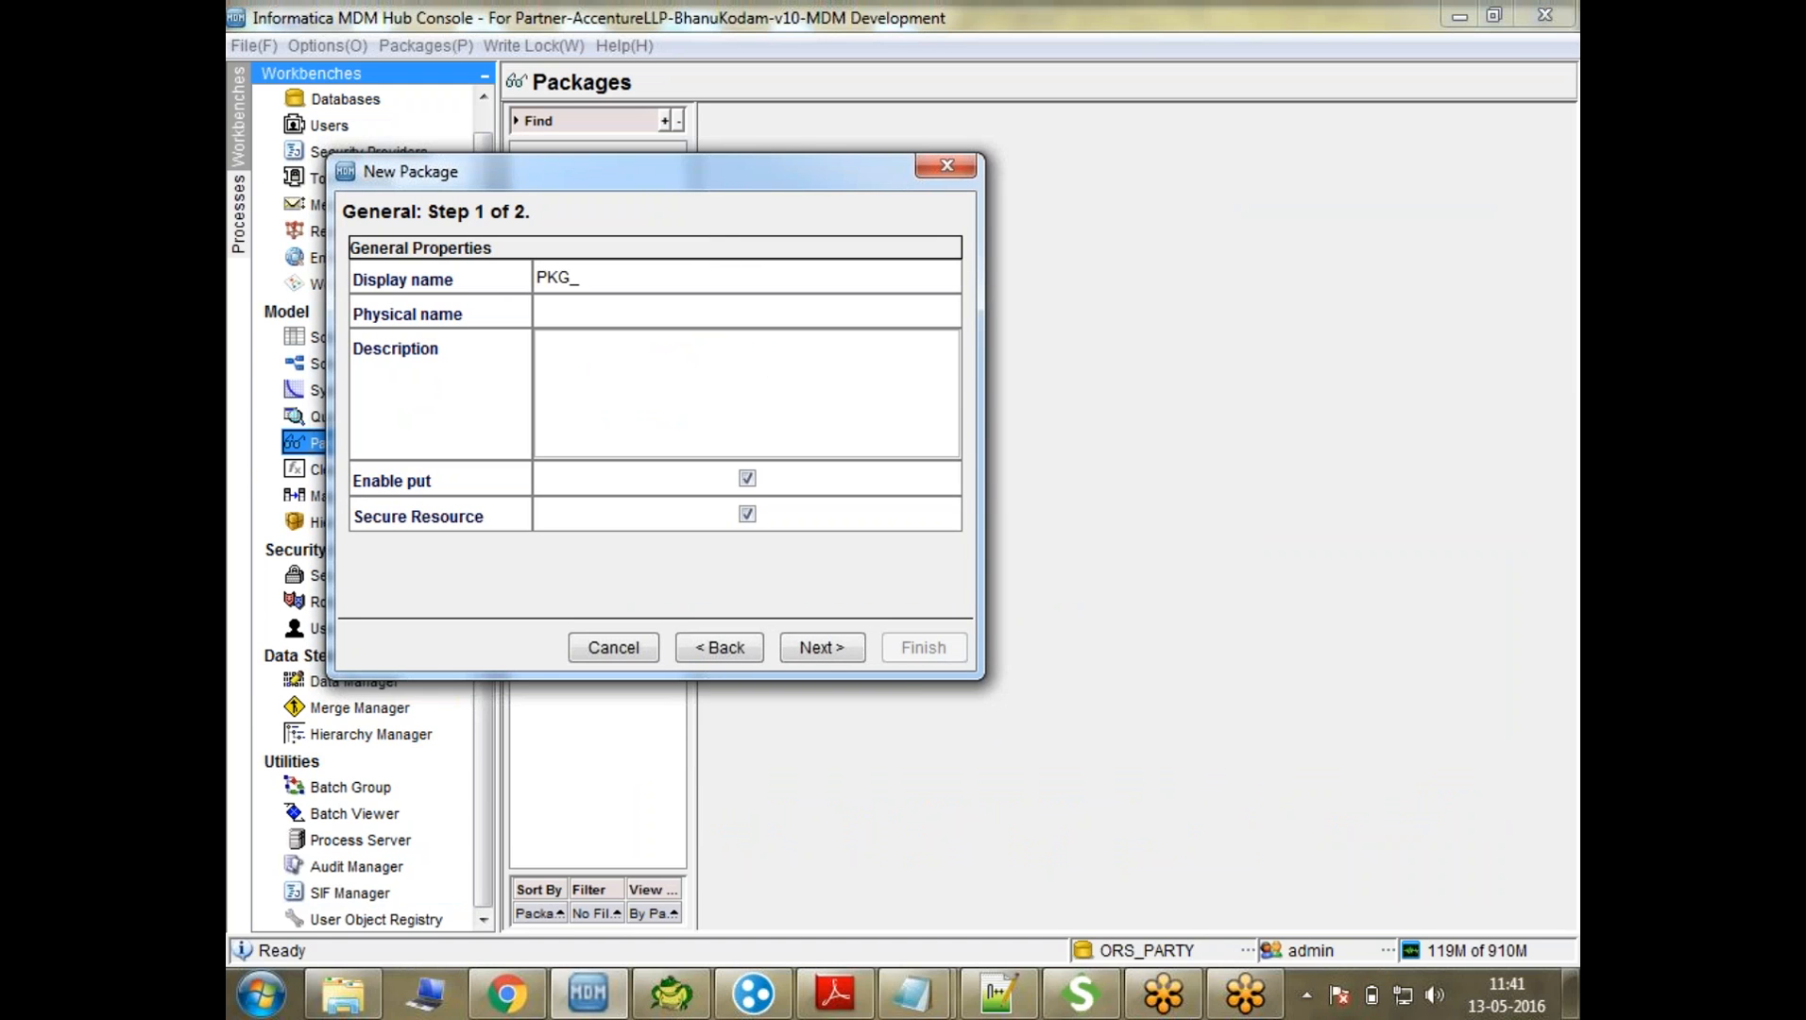
type("PARTY")
left_click(816, 647)
Add a query group named QG_PARTY for the new package
left_click(563, 567)
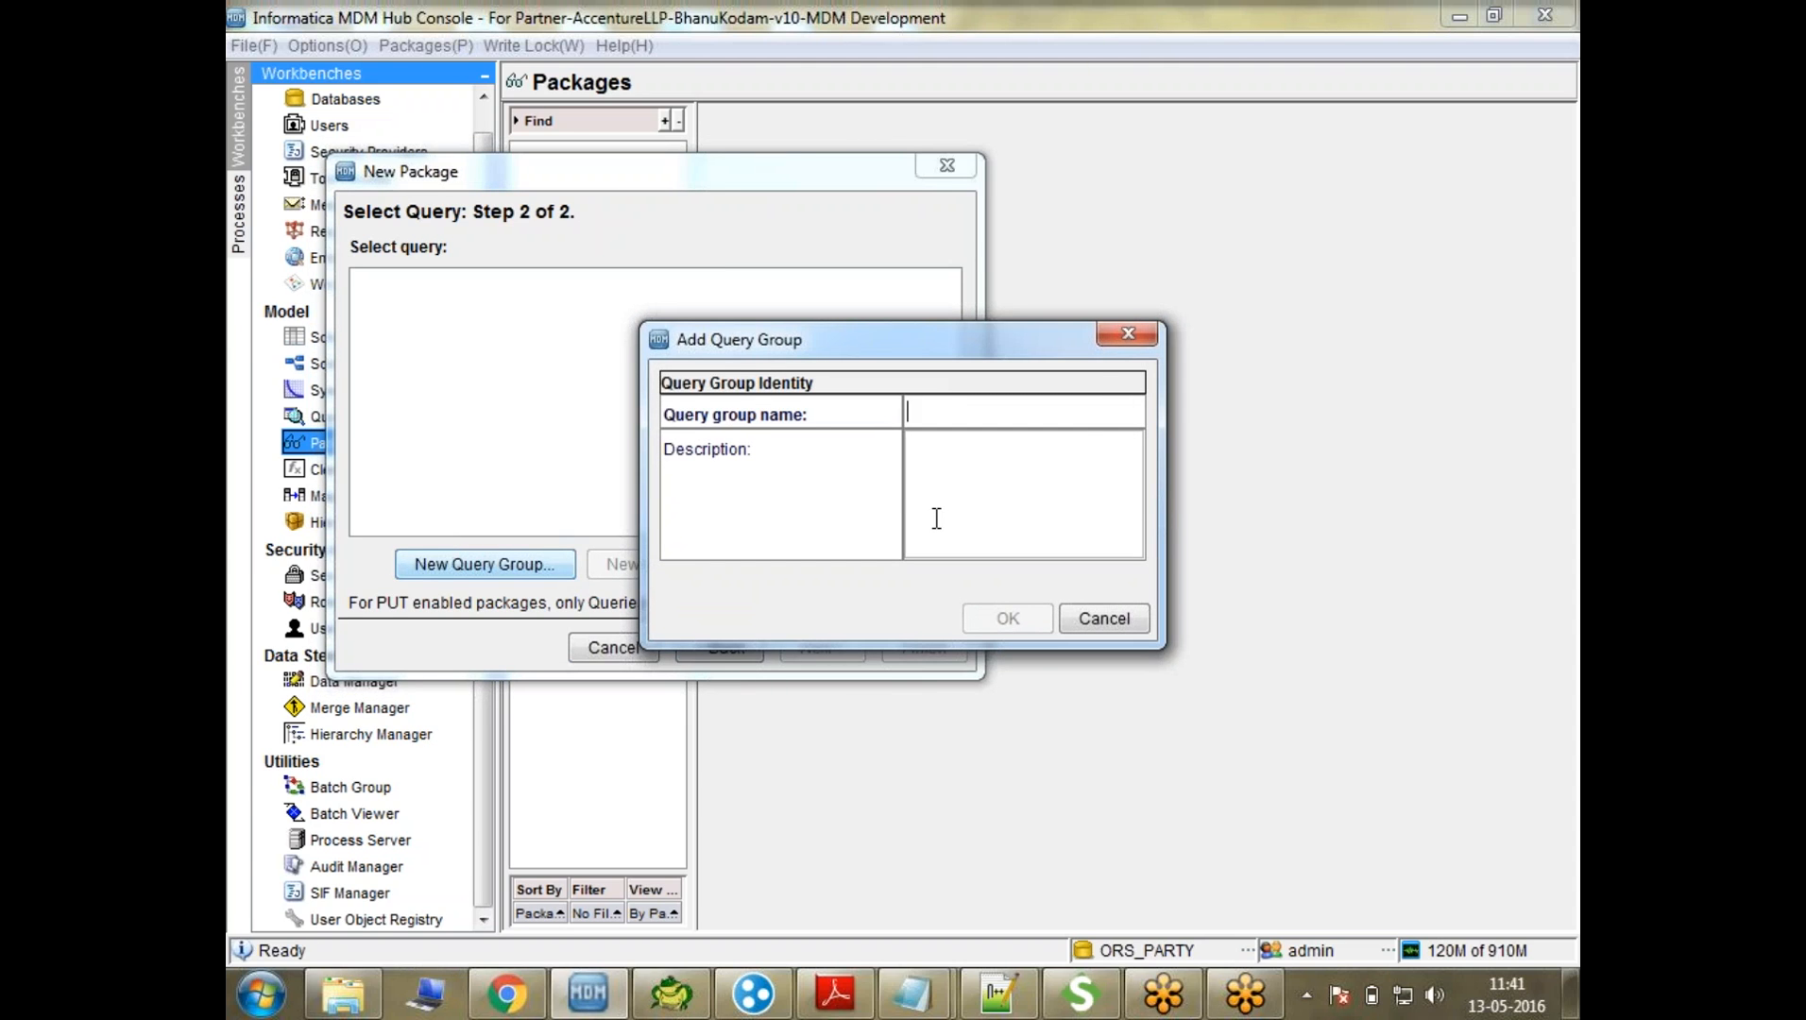
type("QG_PARTY")
left_click(987, 620)
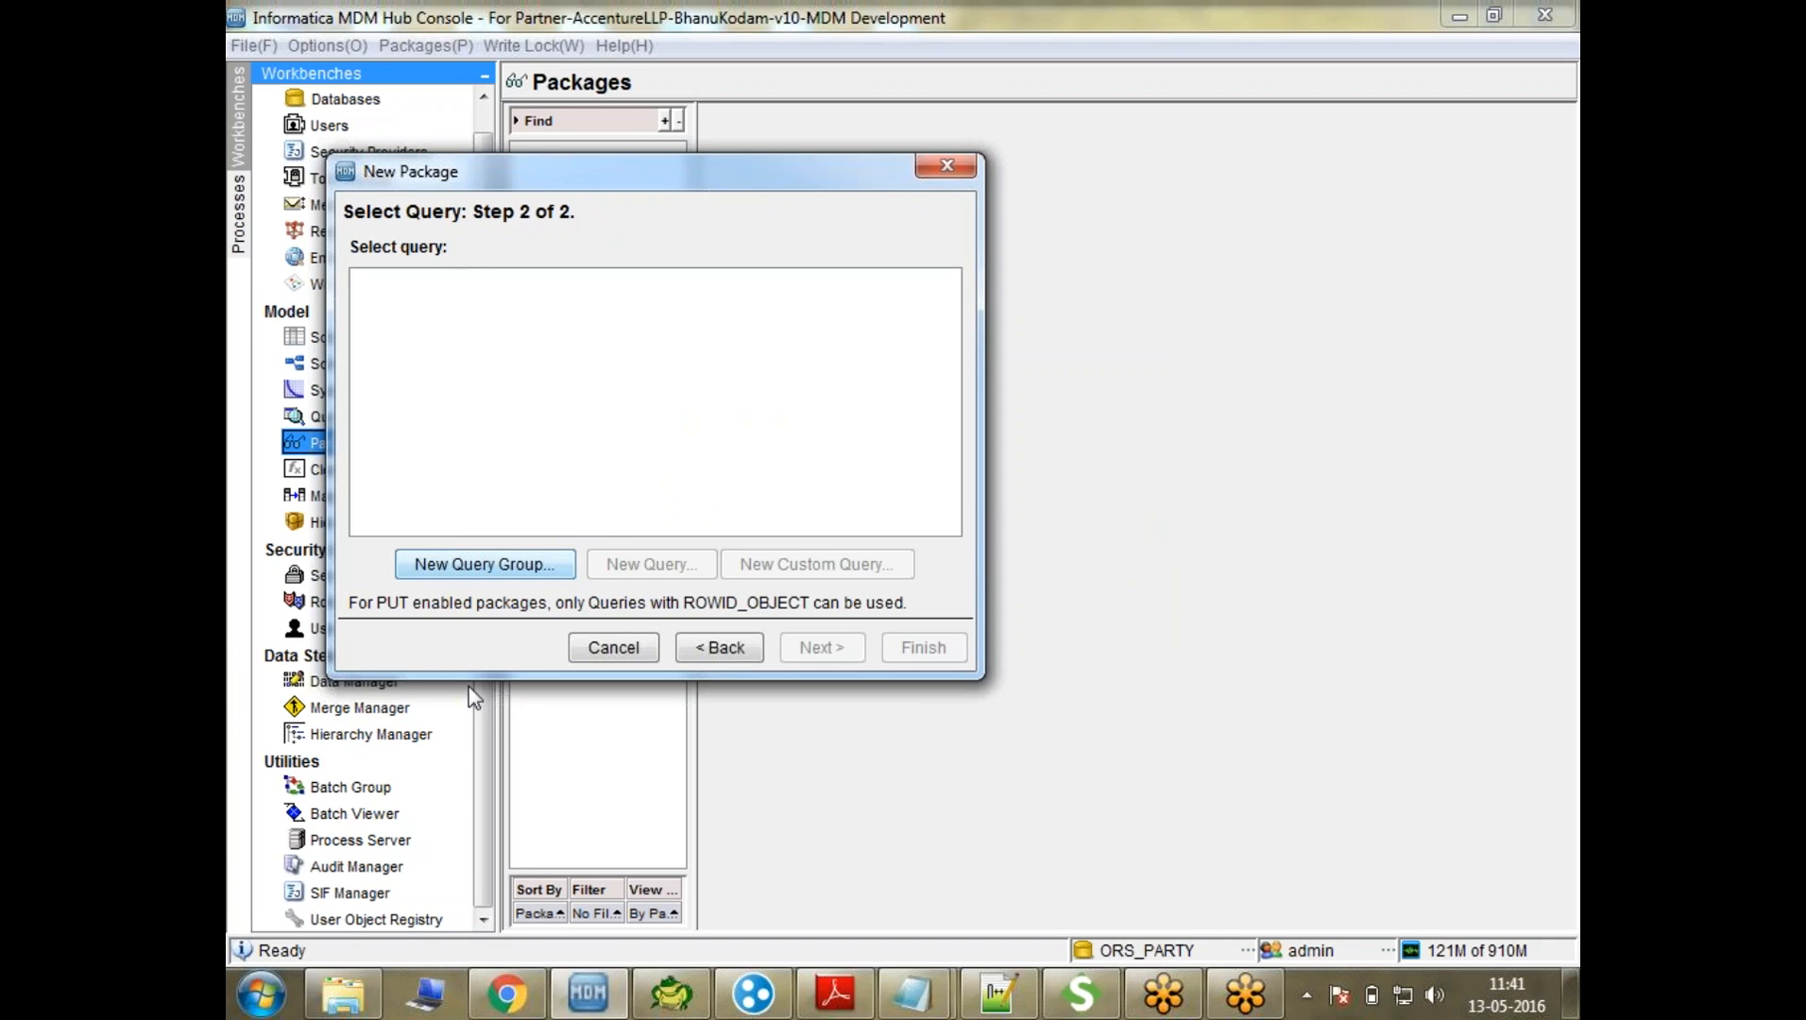
Create a query named QU_PARTY in the QG_PARTY group with PARTY as its primary table
left_click(688, 573)
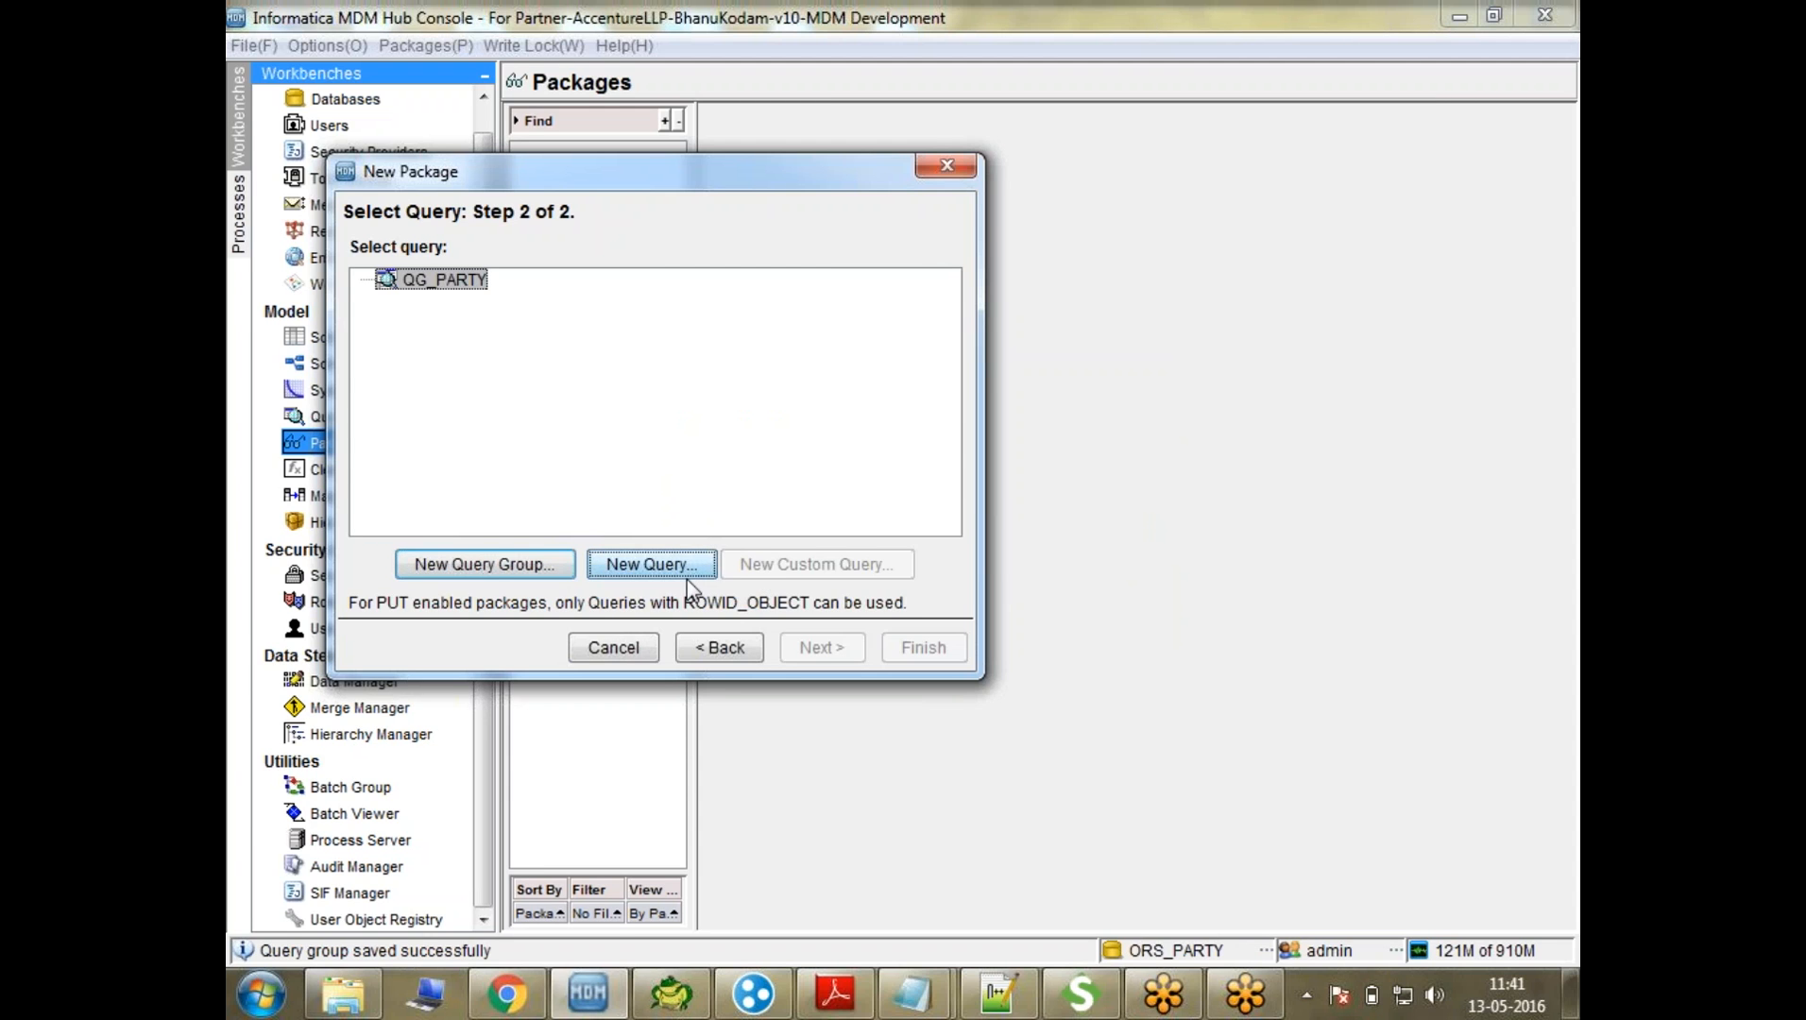
left_click(1064, 686)
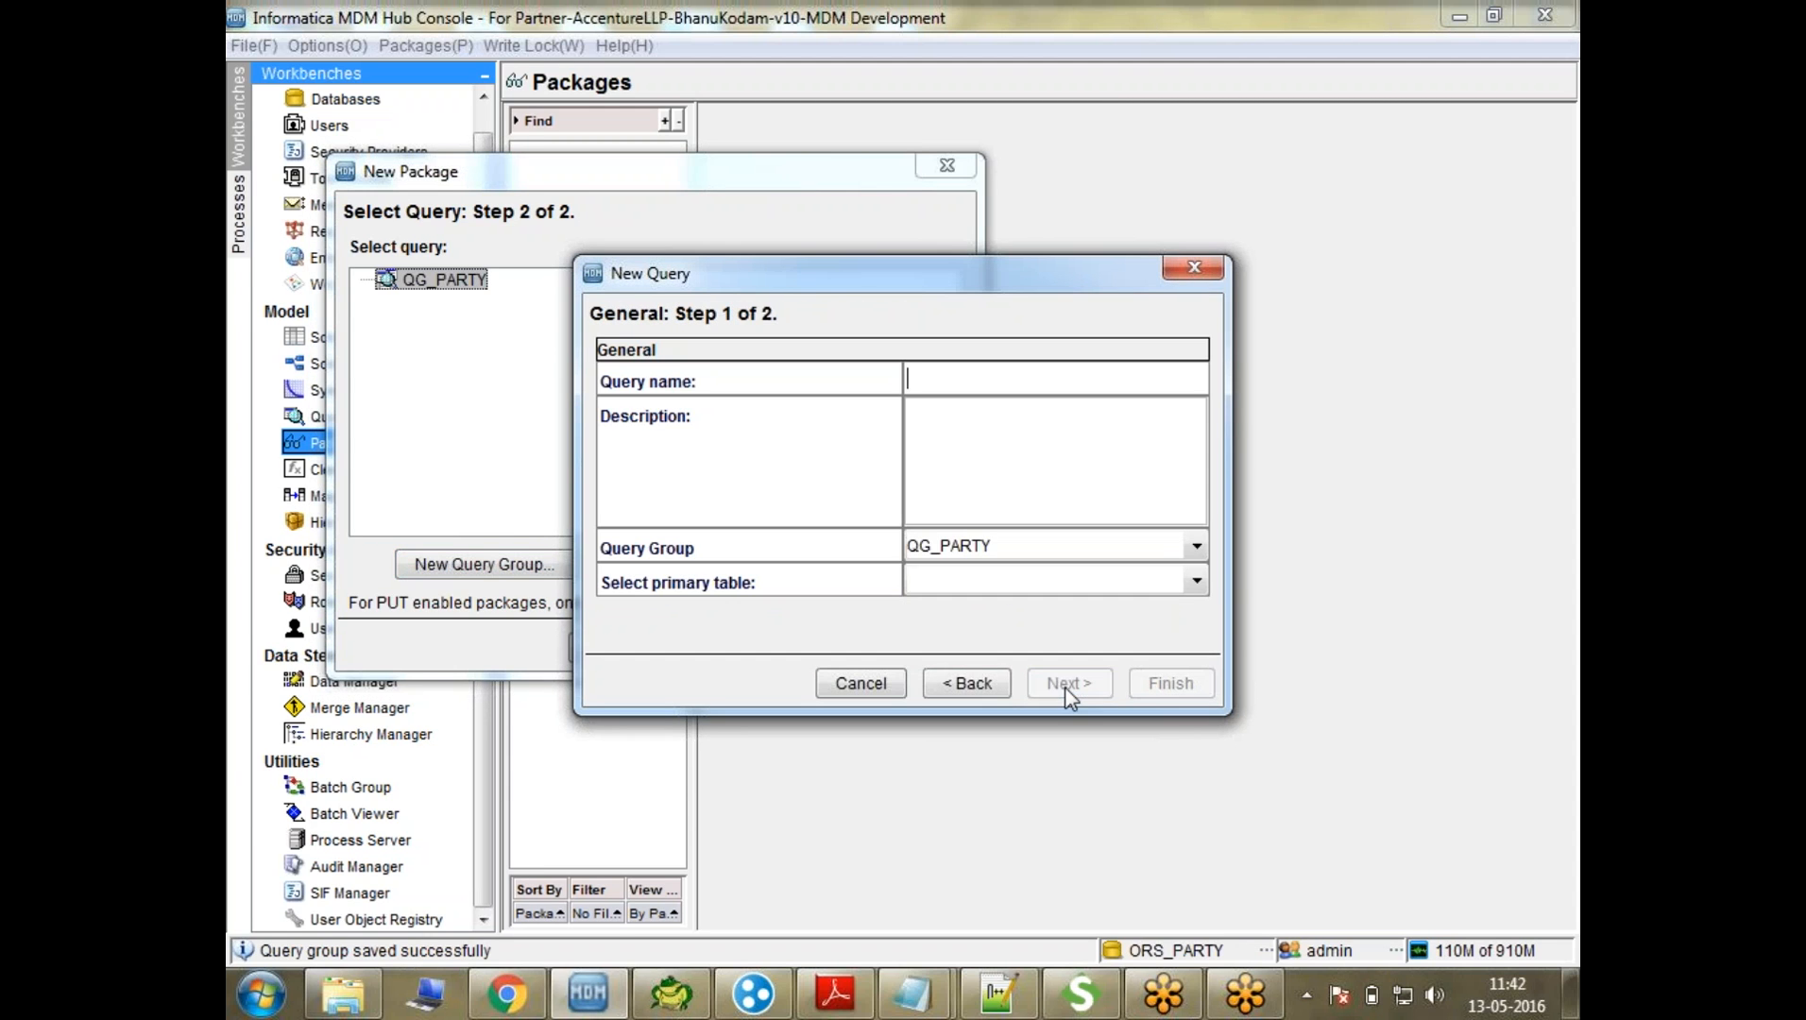
left_click(1030, 582)
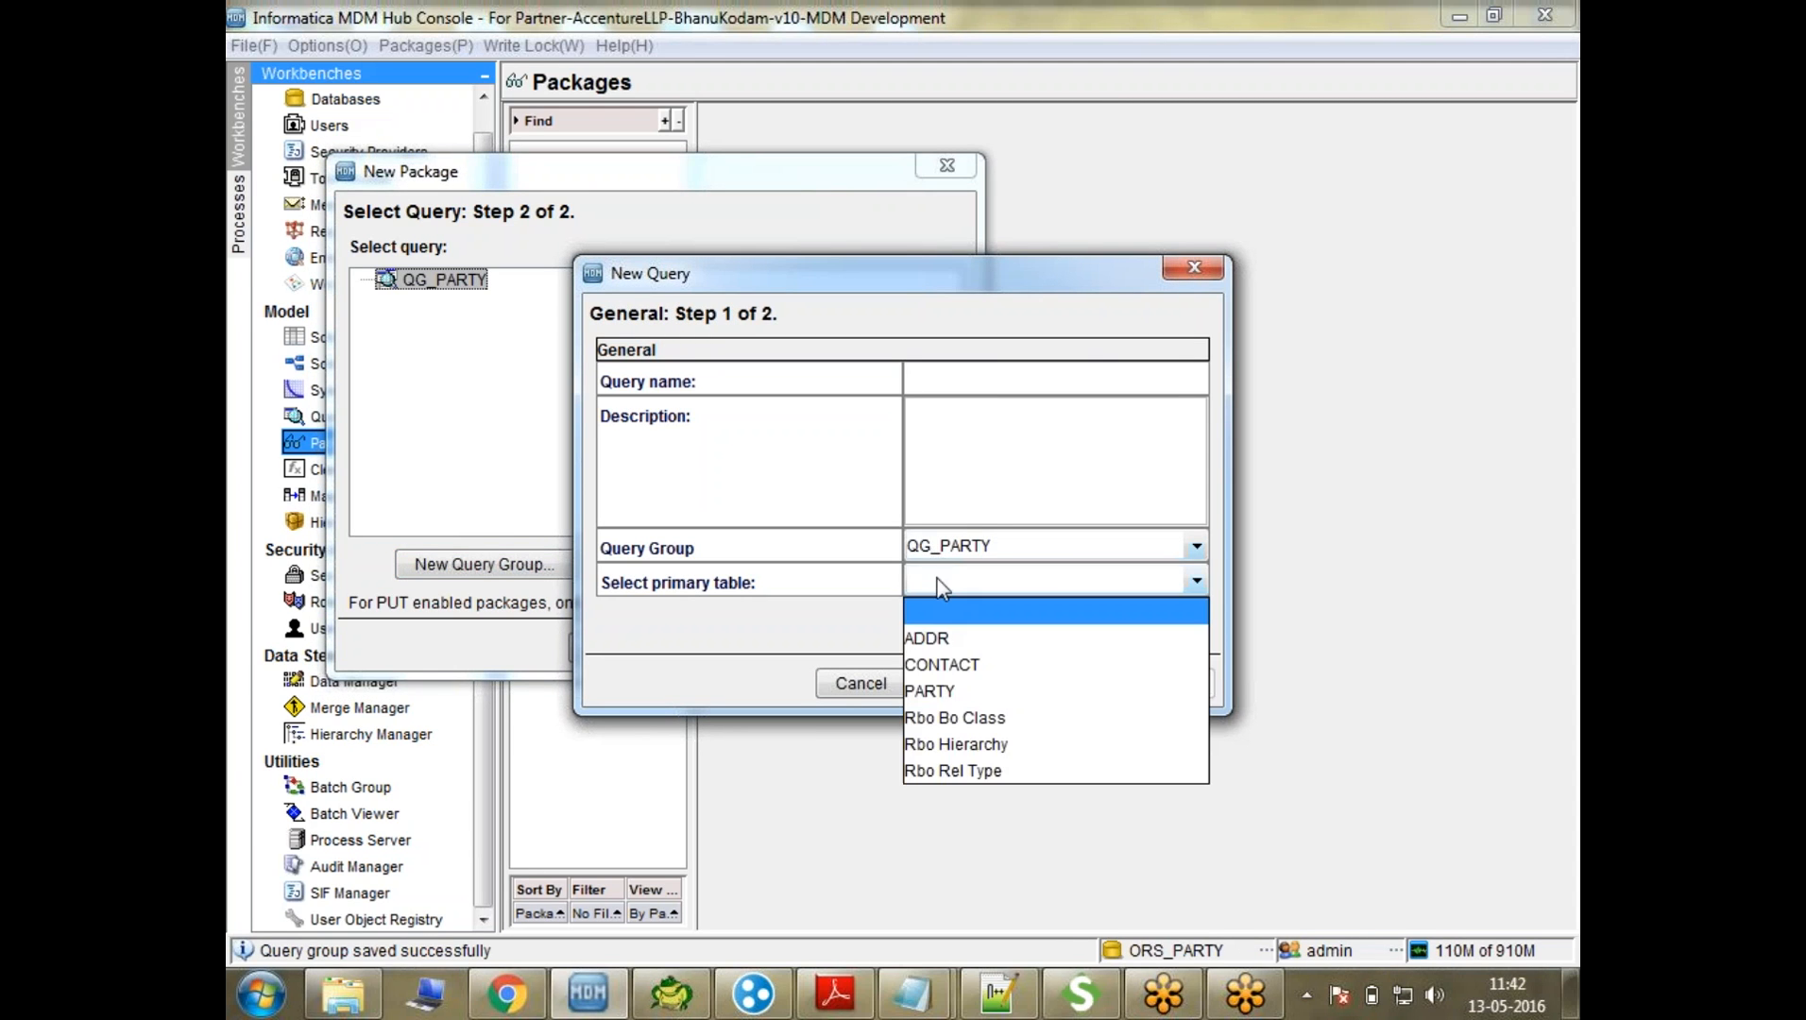
left_click(964, 690)
left_click(963, 378)
type("PARTY")
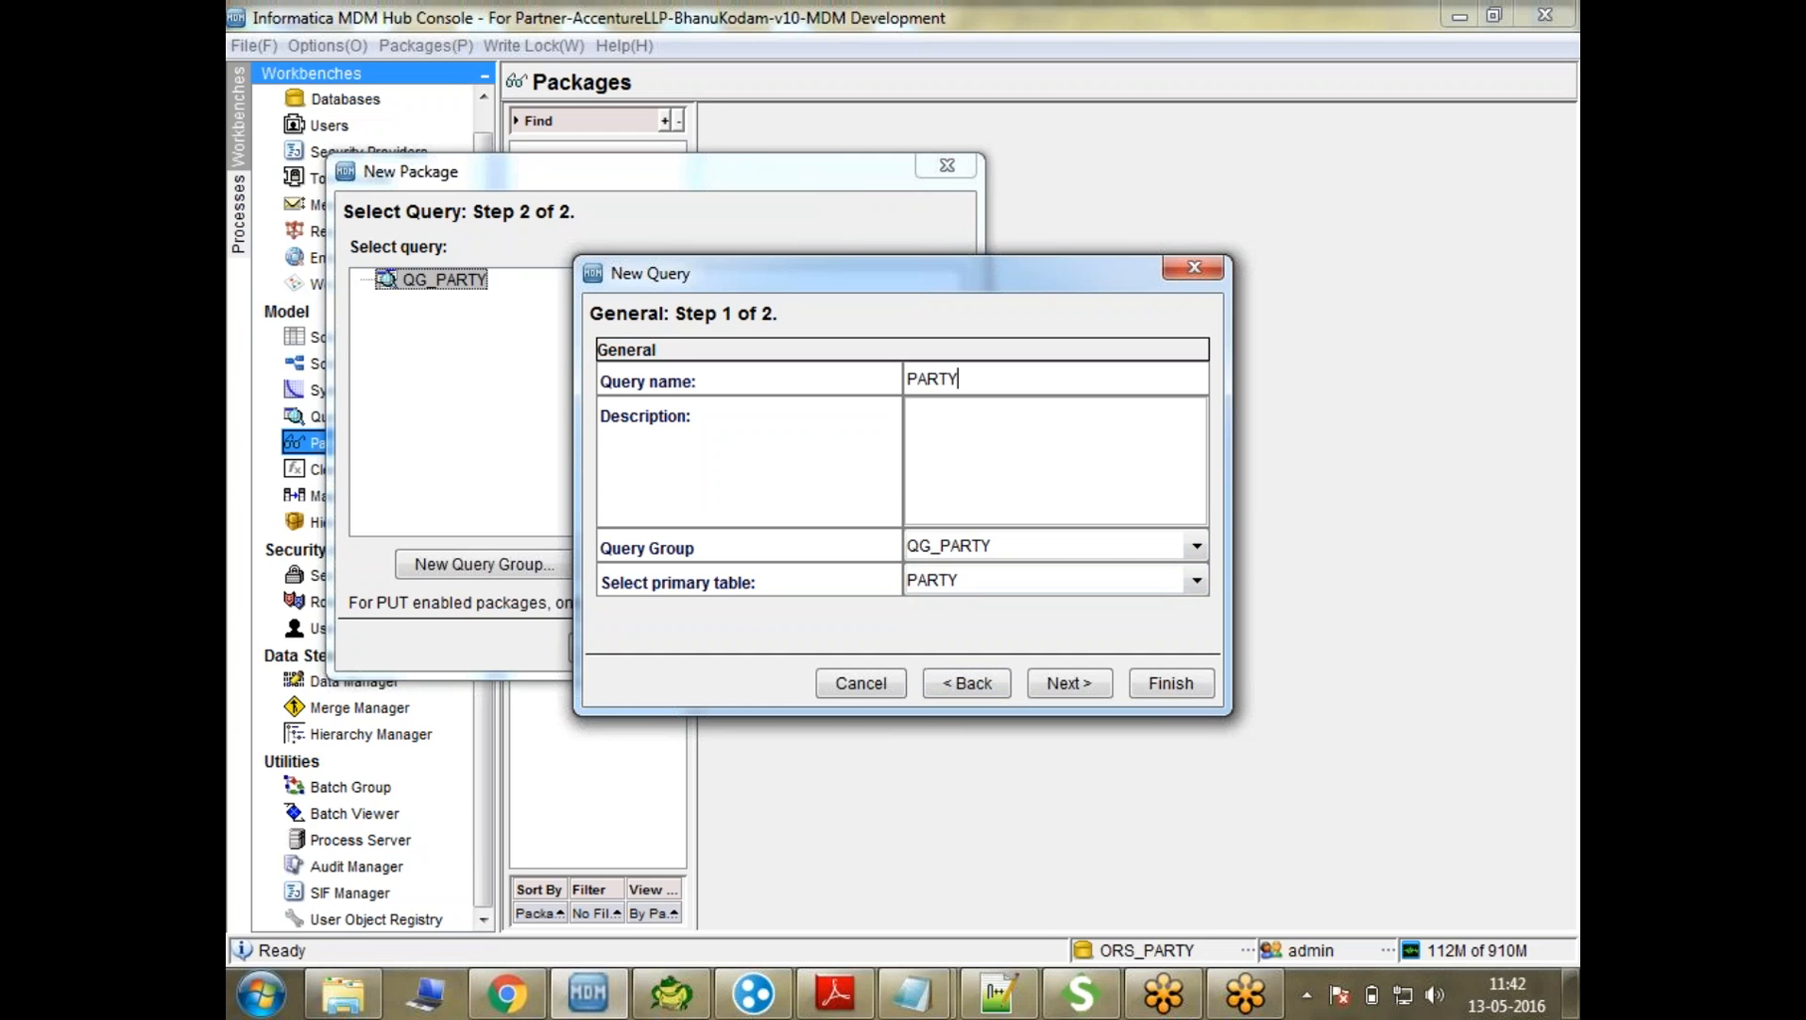
key("Home")
type("QU_")
left_click(1082, 681)
left_click(1172, 683)
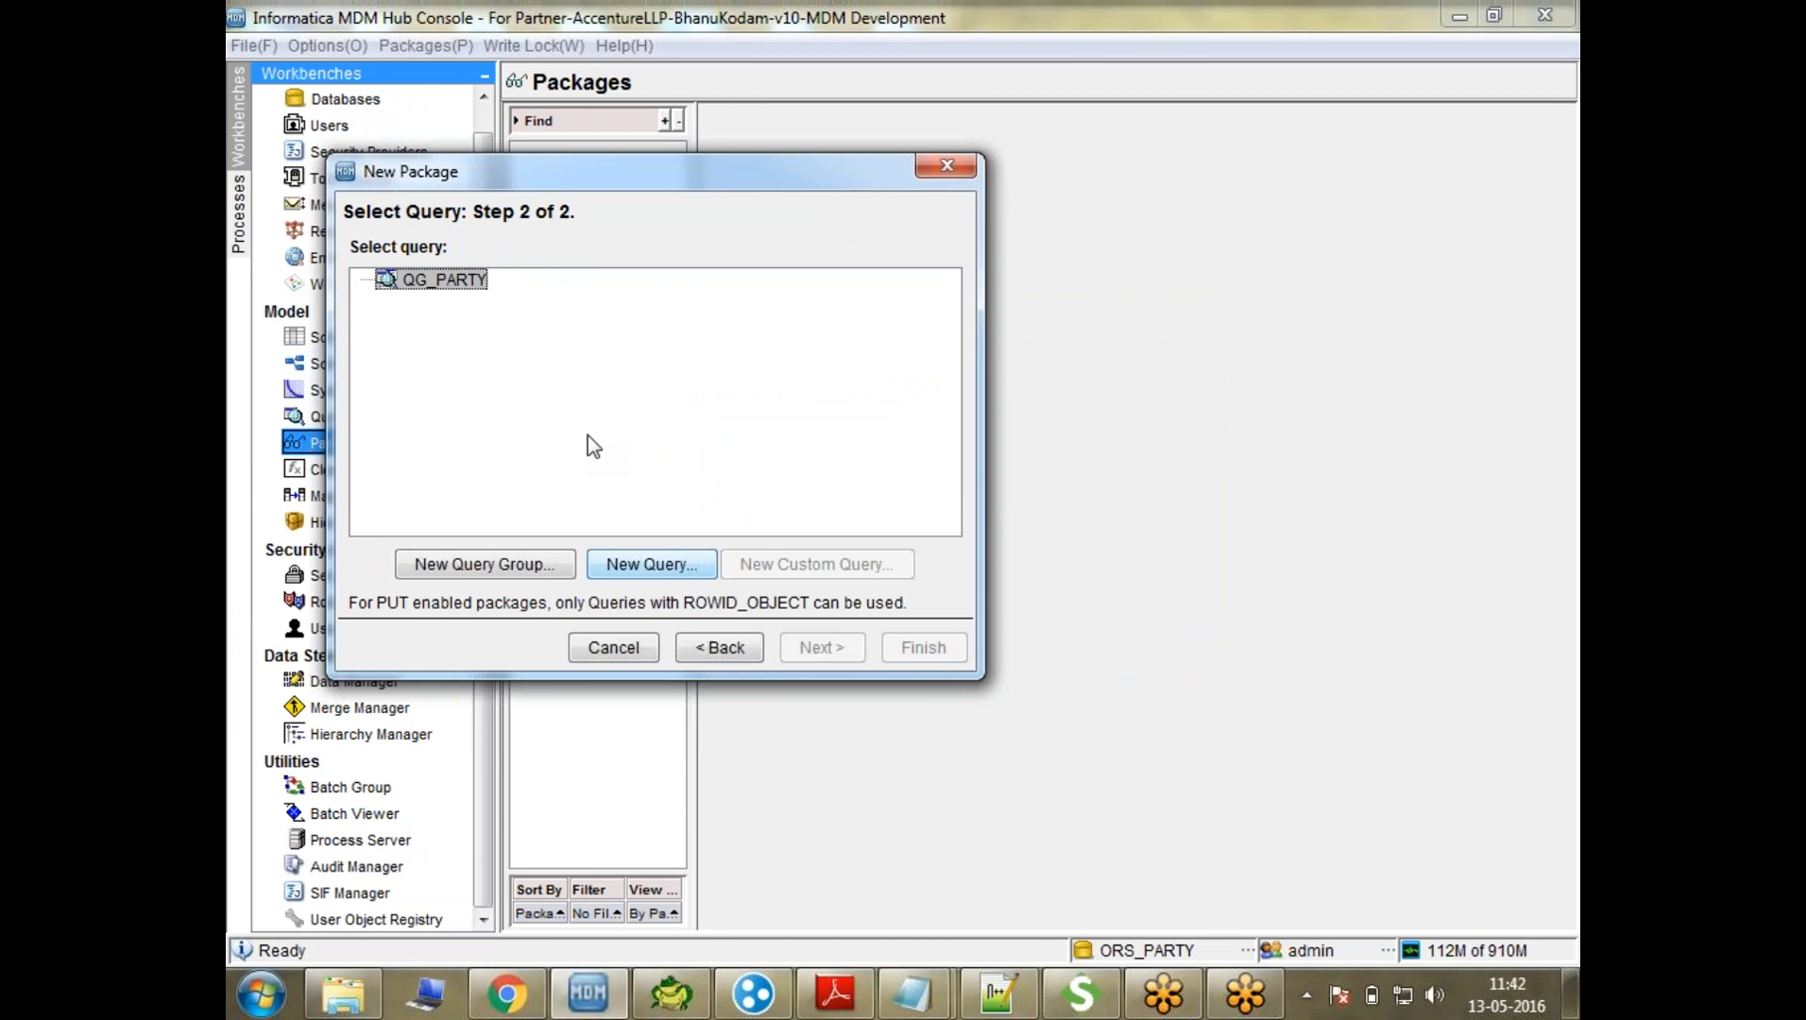
left_click(1286, 119)
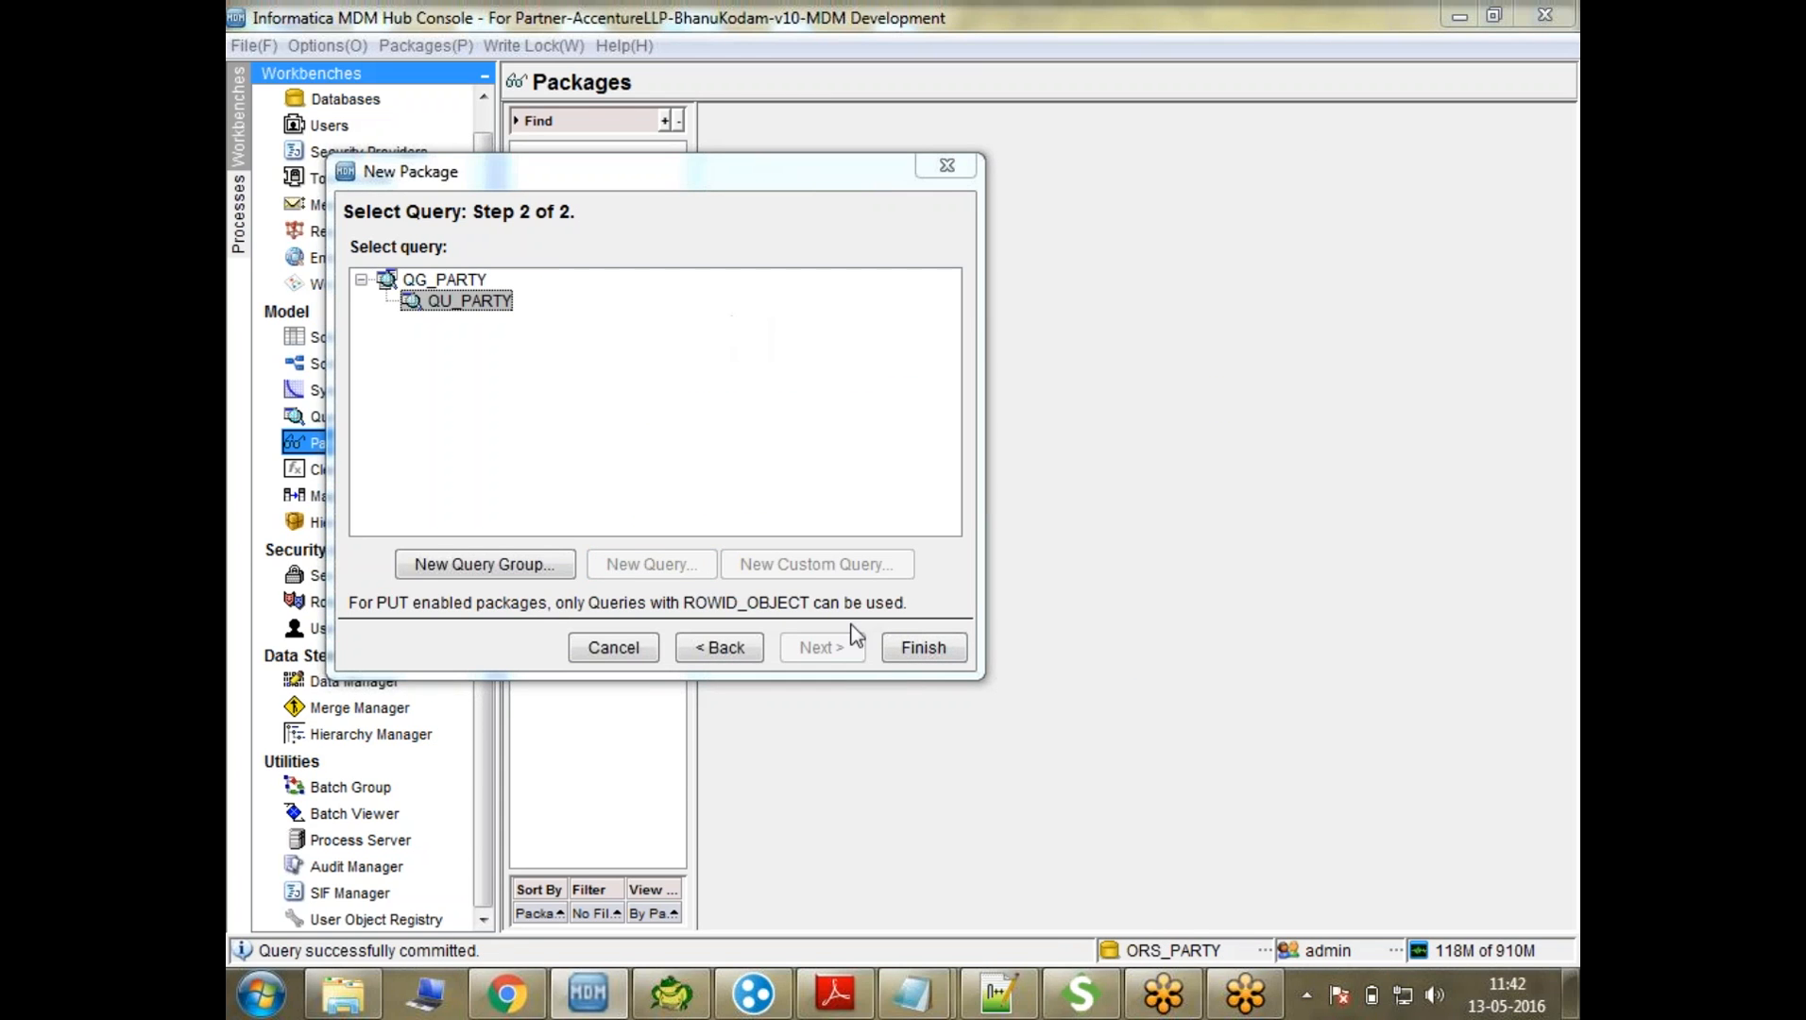
Finish creating the PKG_PARTY package based on the QU_PARTY query
left_click(905, 650)
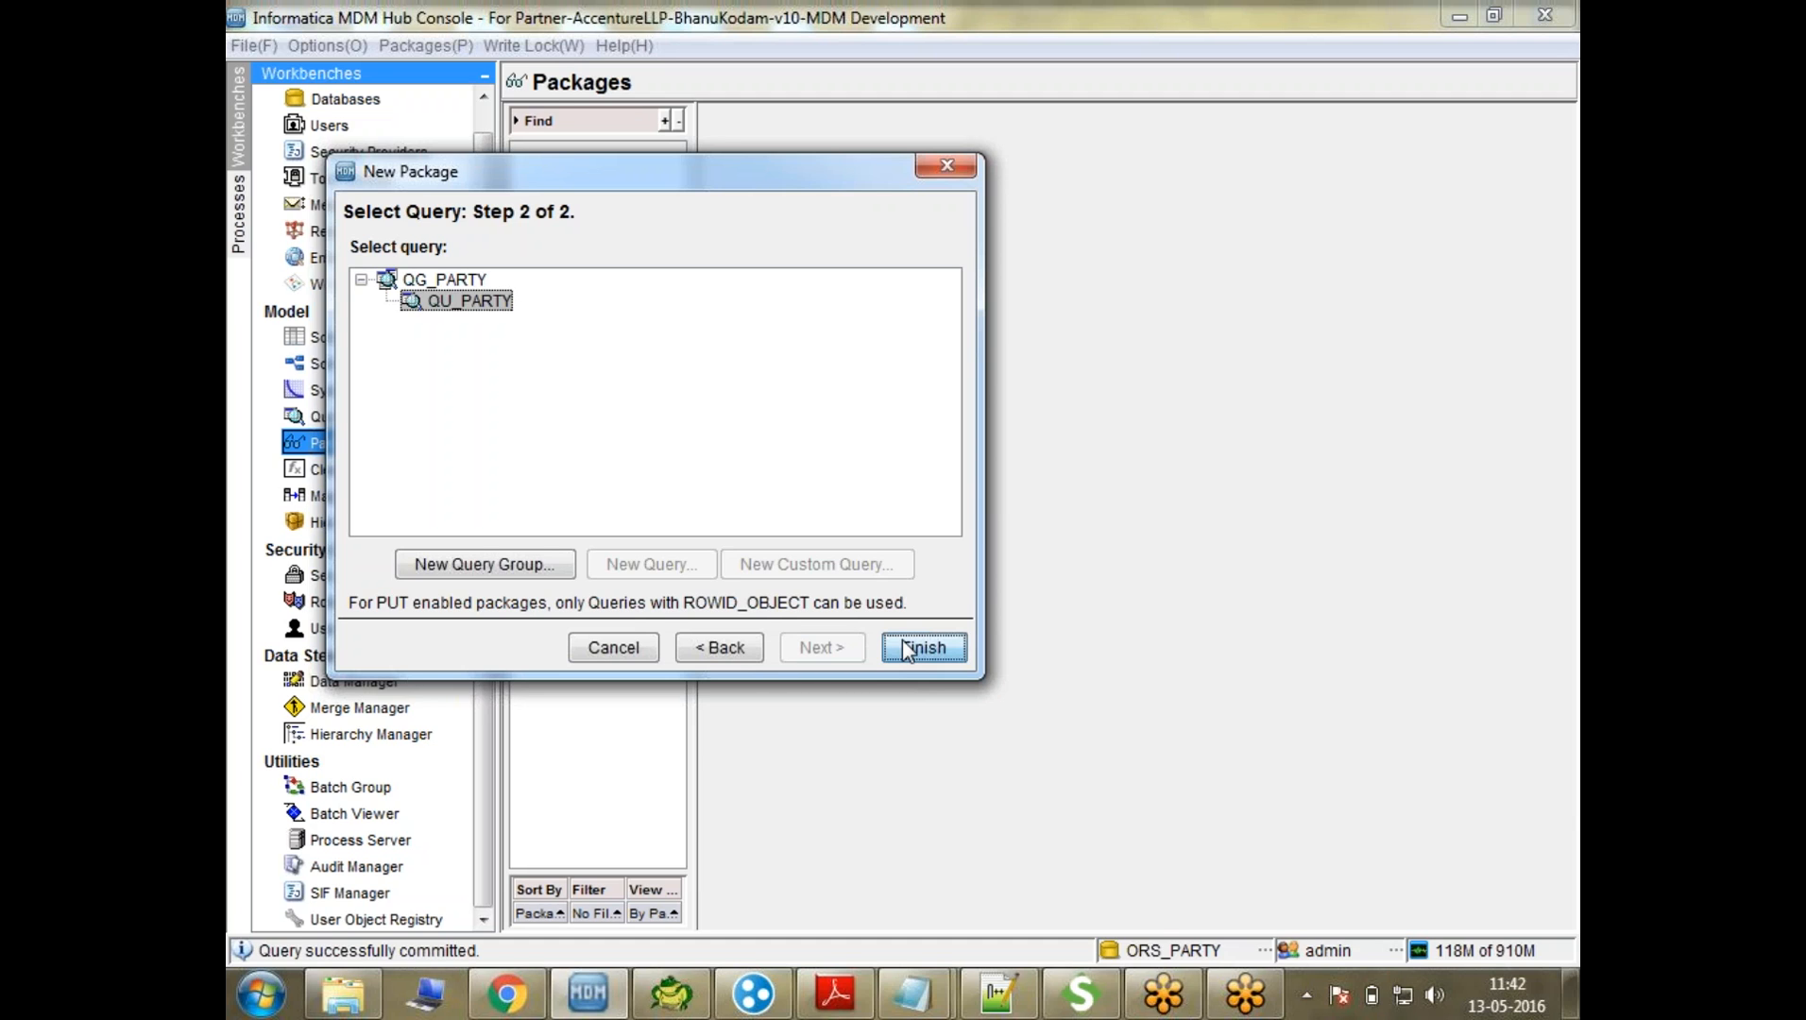
left_click(903, 642)
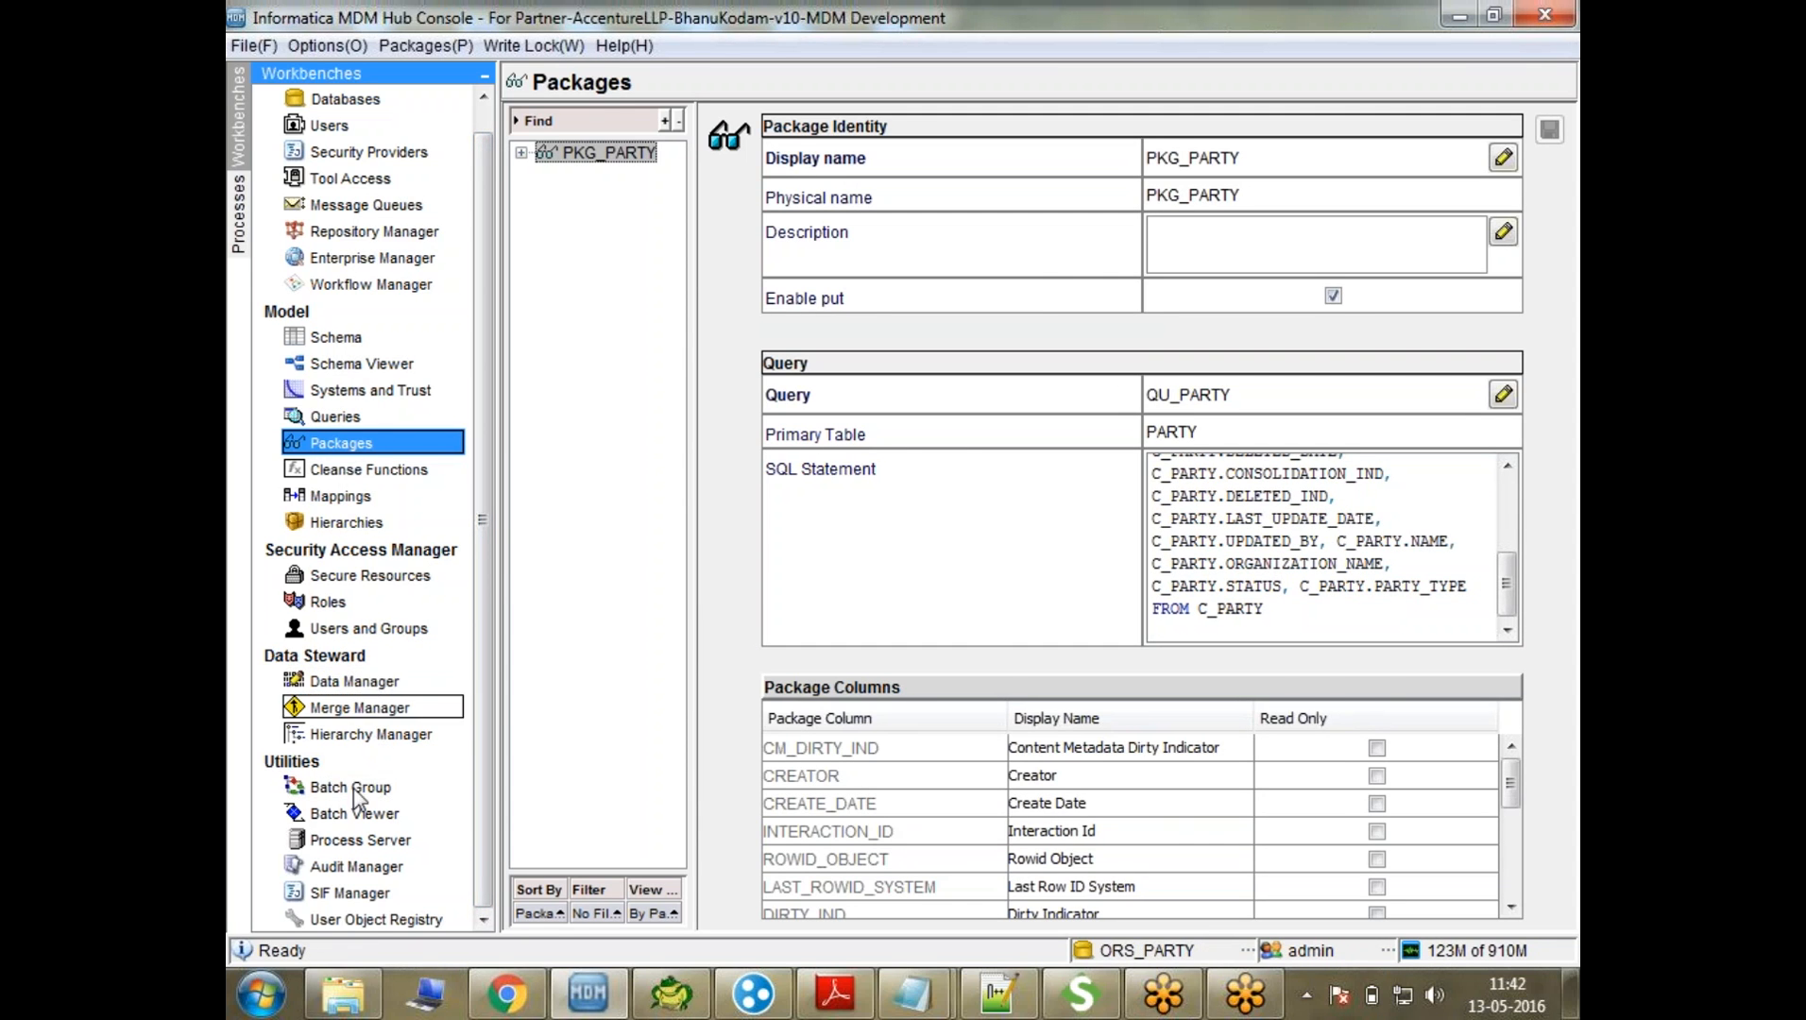
Return to SIF Manager and generate and deploy the ORS-specific JMS event message schema
left_click(352, 893)
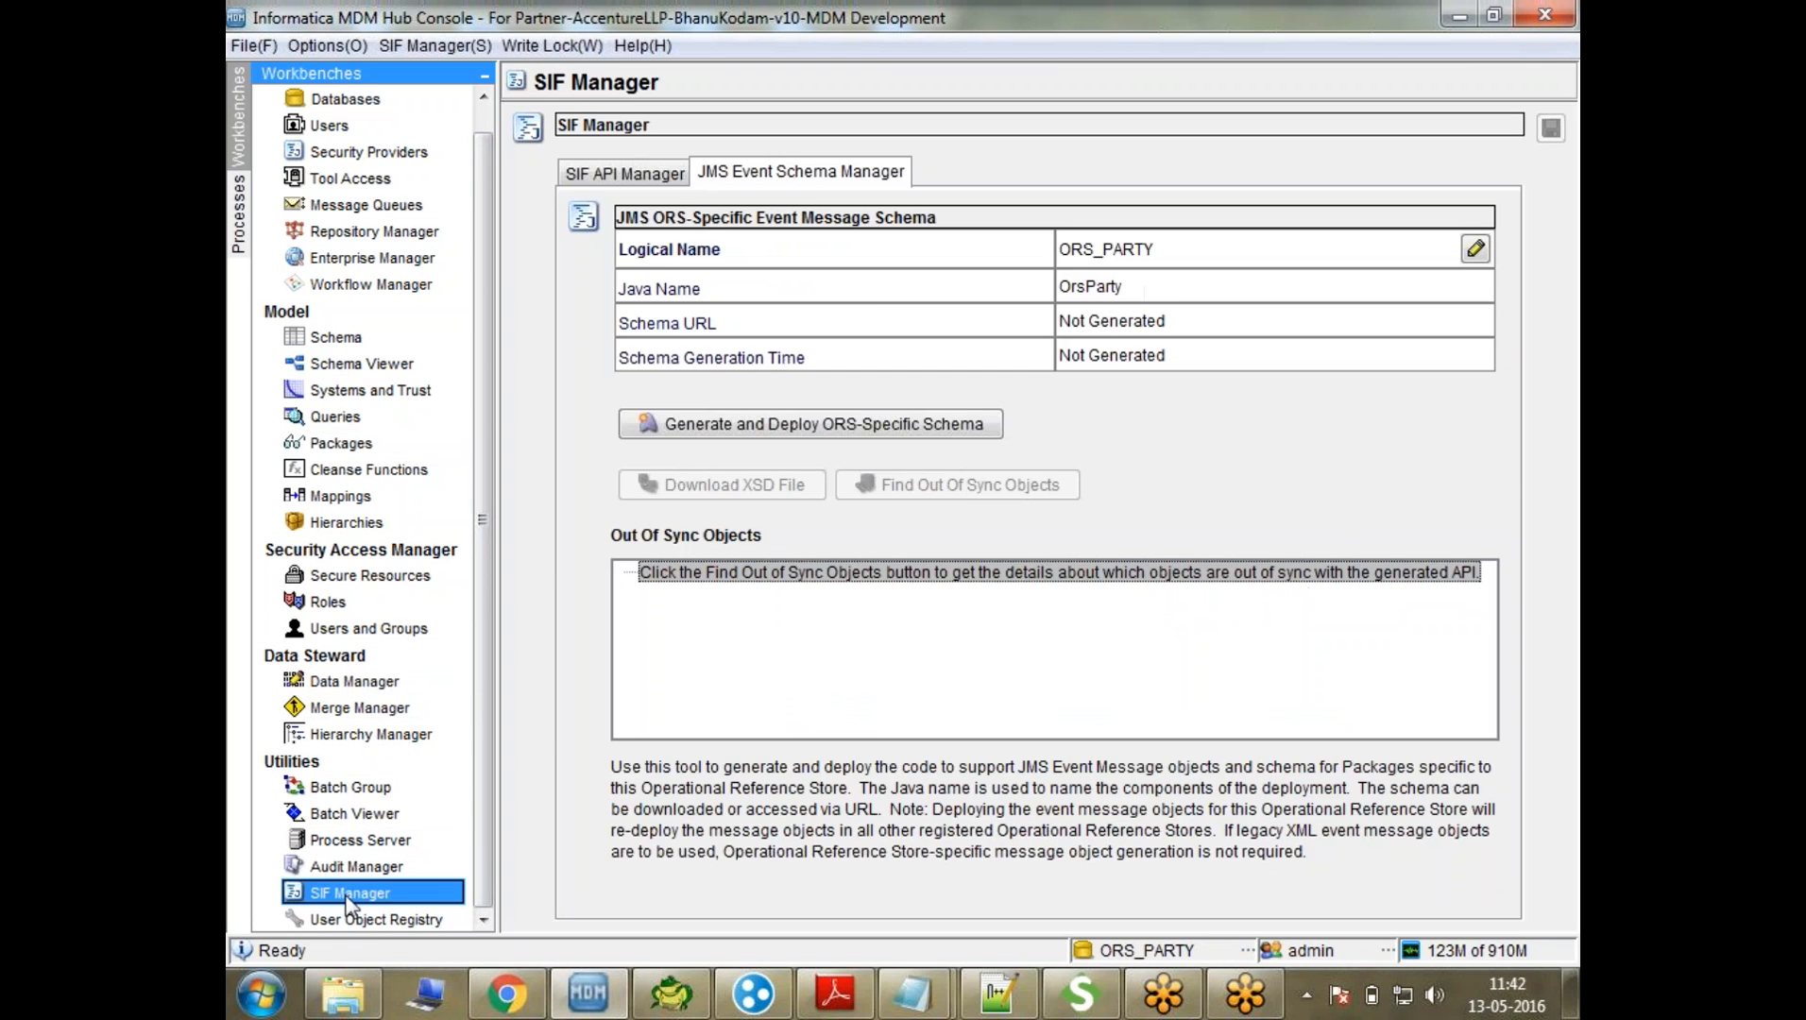
left_click(798, 427)
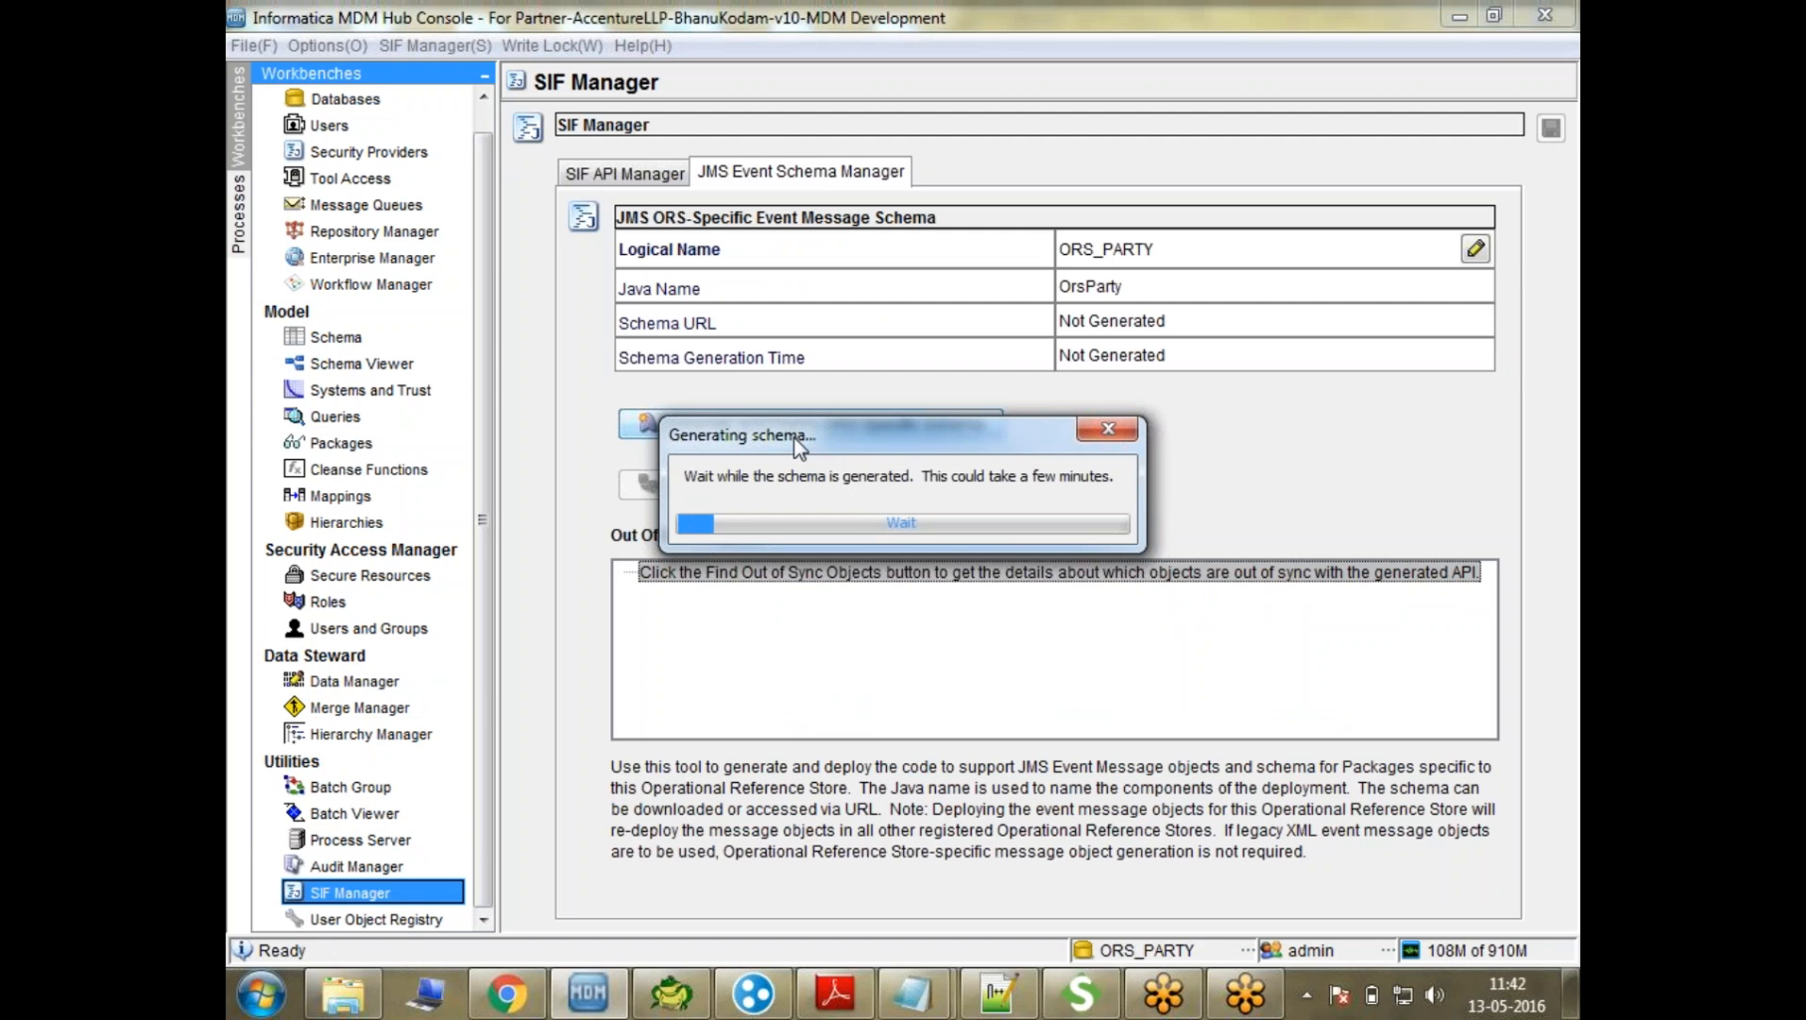
left_click_drag(798, 444, 619, 565)
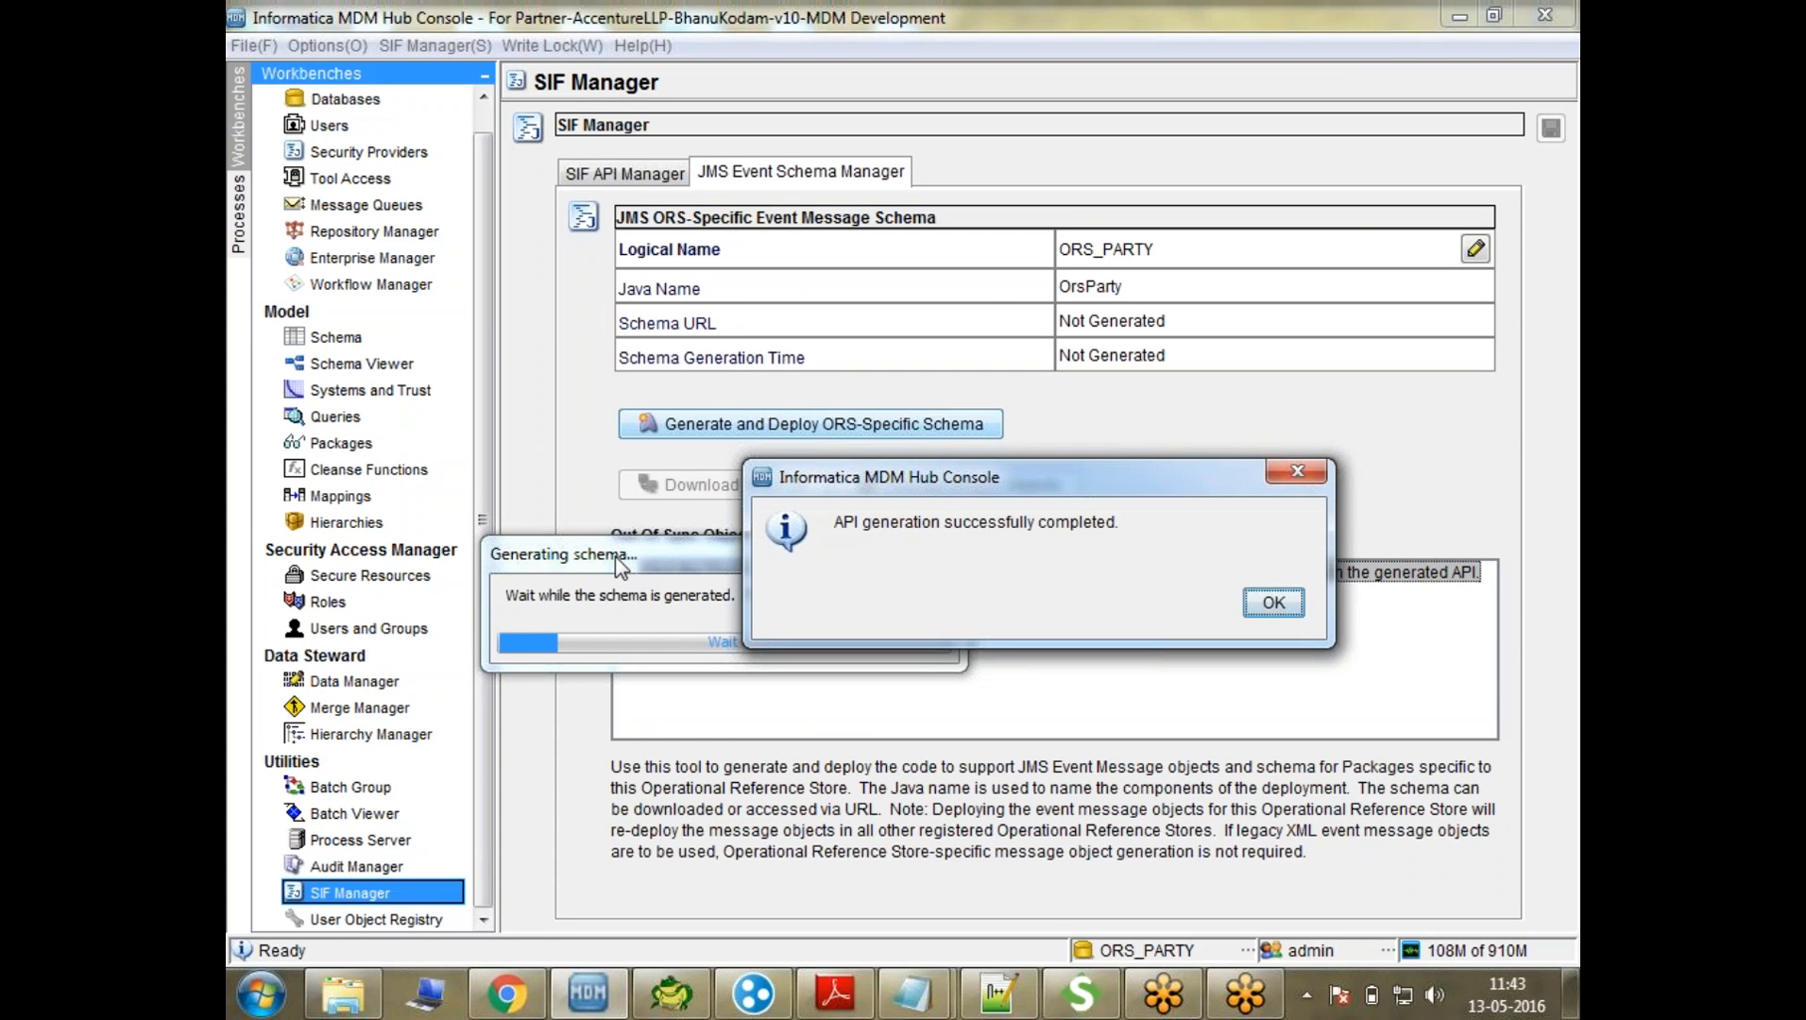
left_click_drag(904, 482, 528, 135)
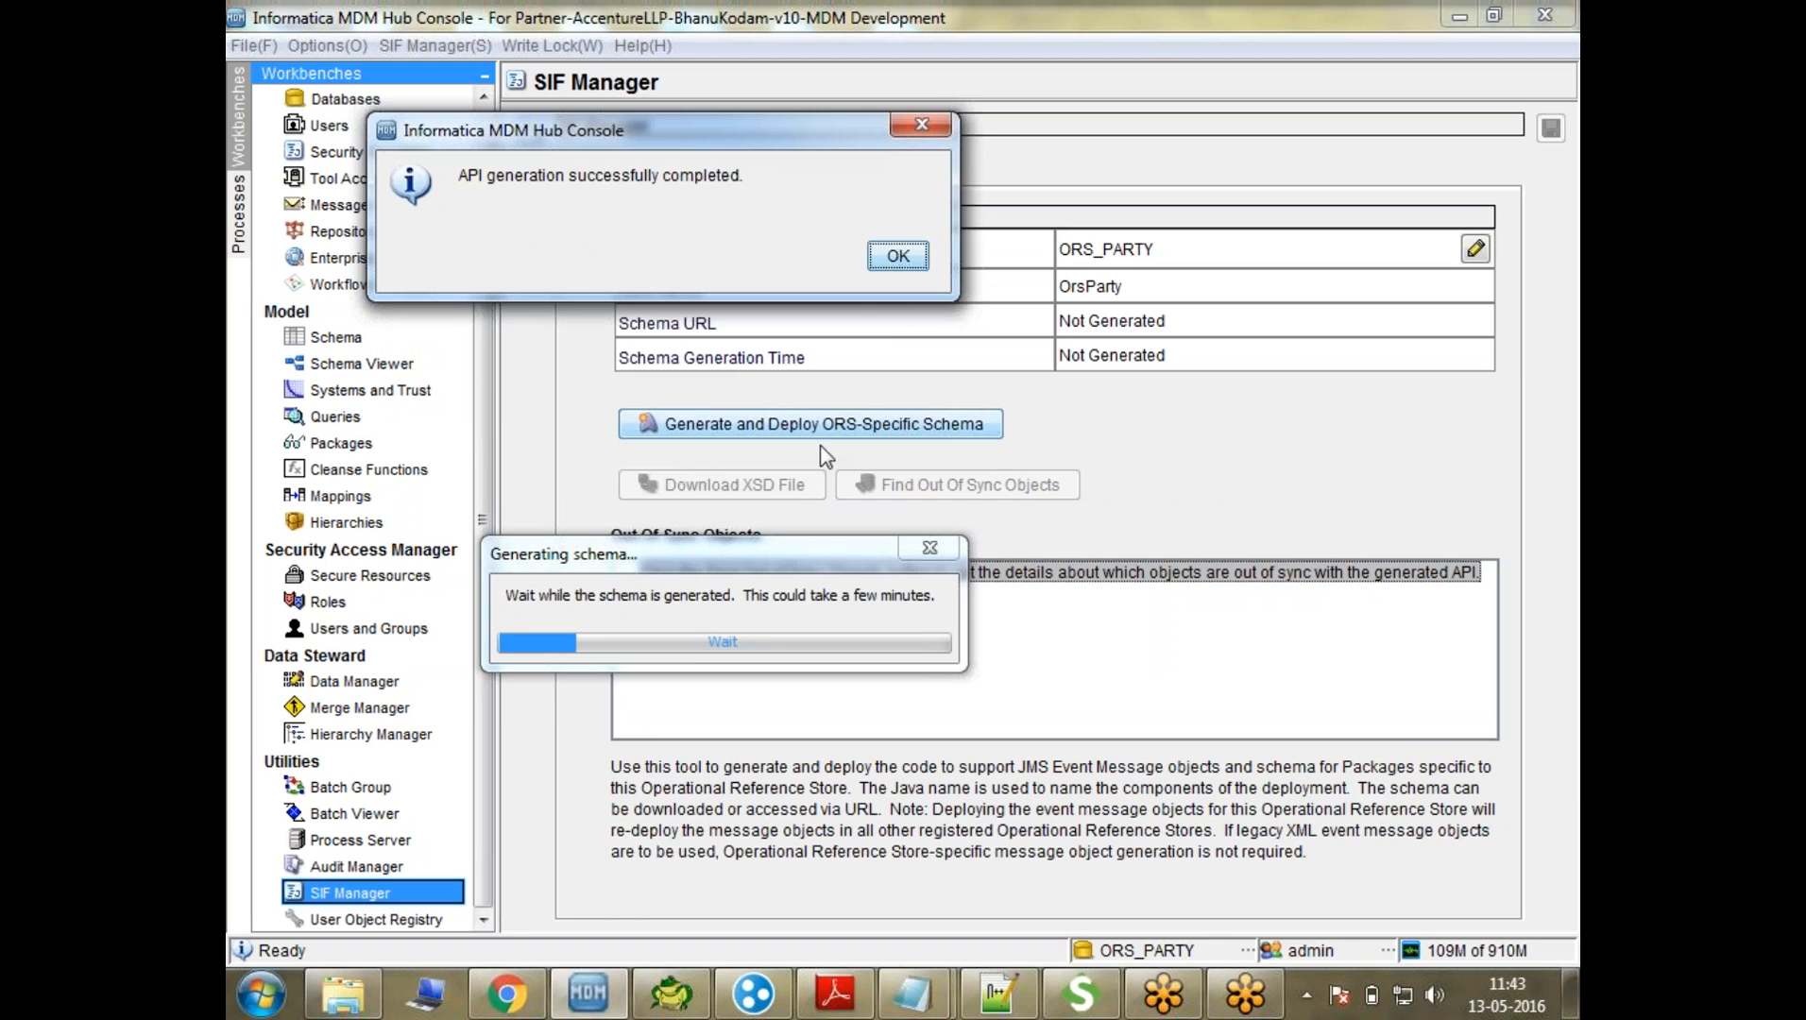
left_click(881, 254)
Download the generated schema's XSD file to the Desktop folder
left_click(778, 487)
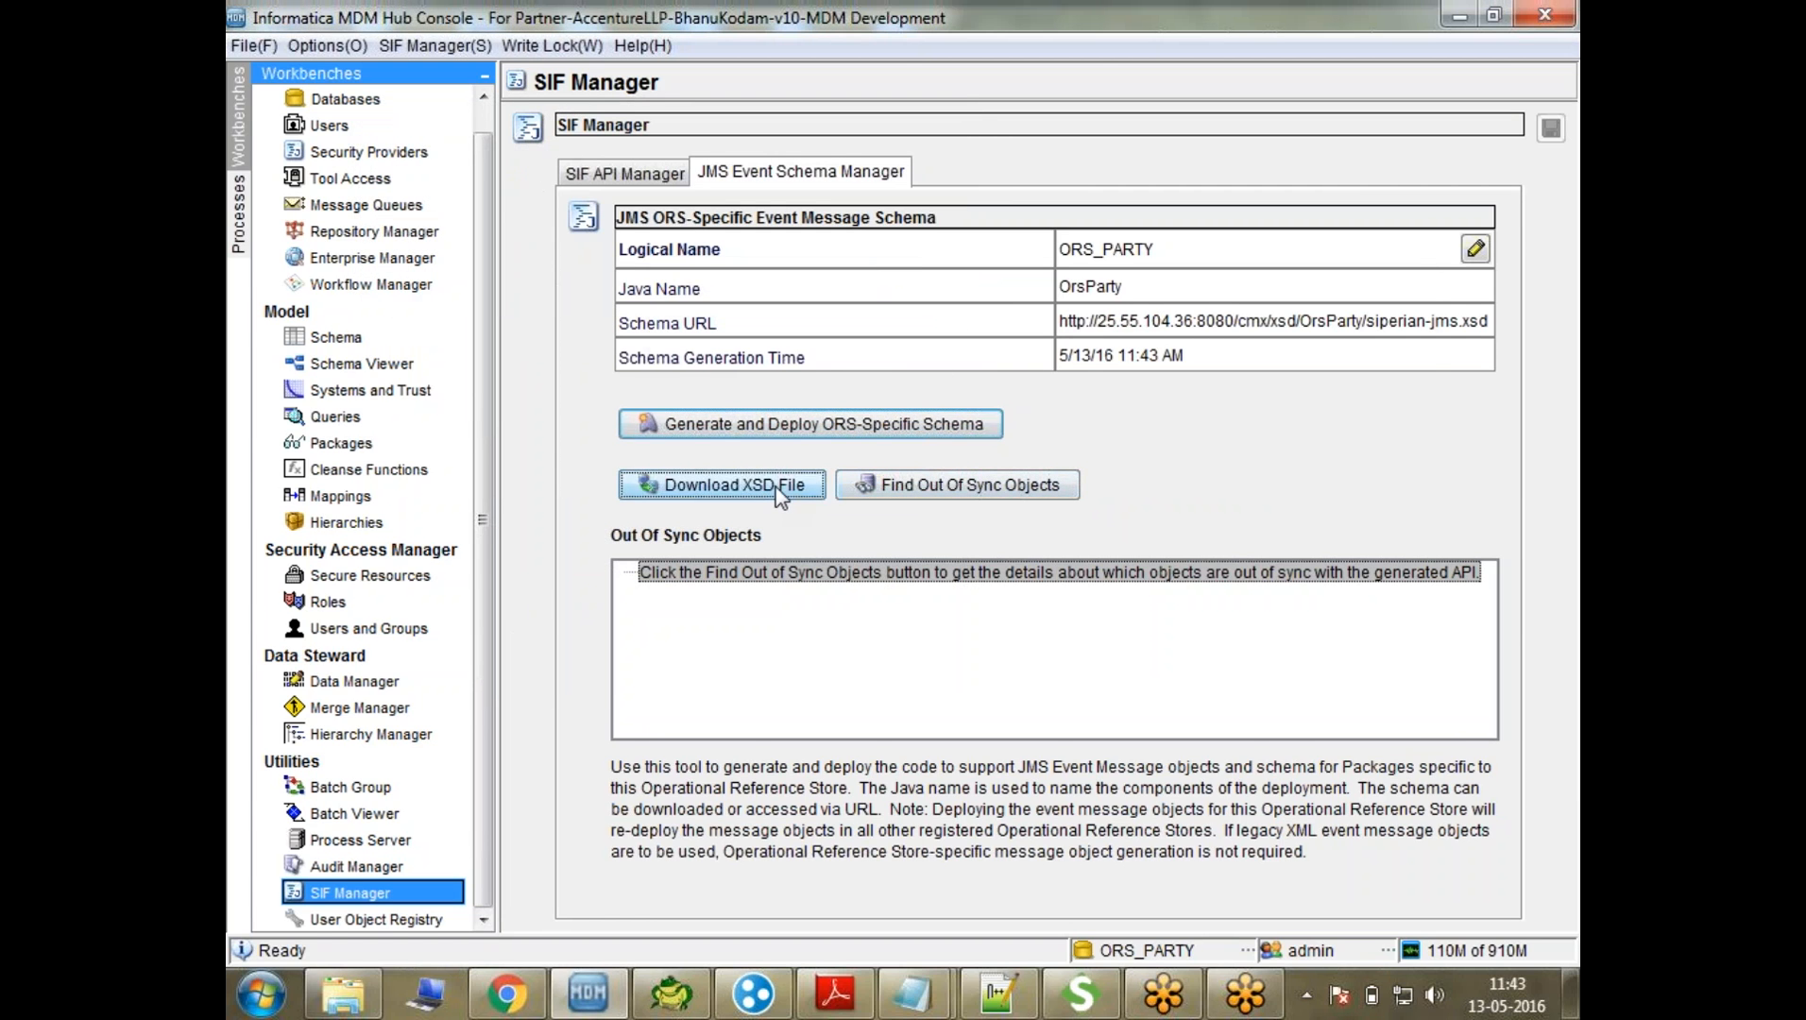
left_click(721, 529)
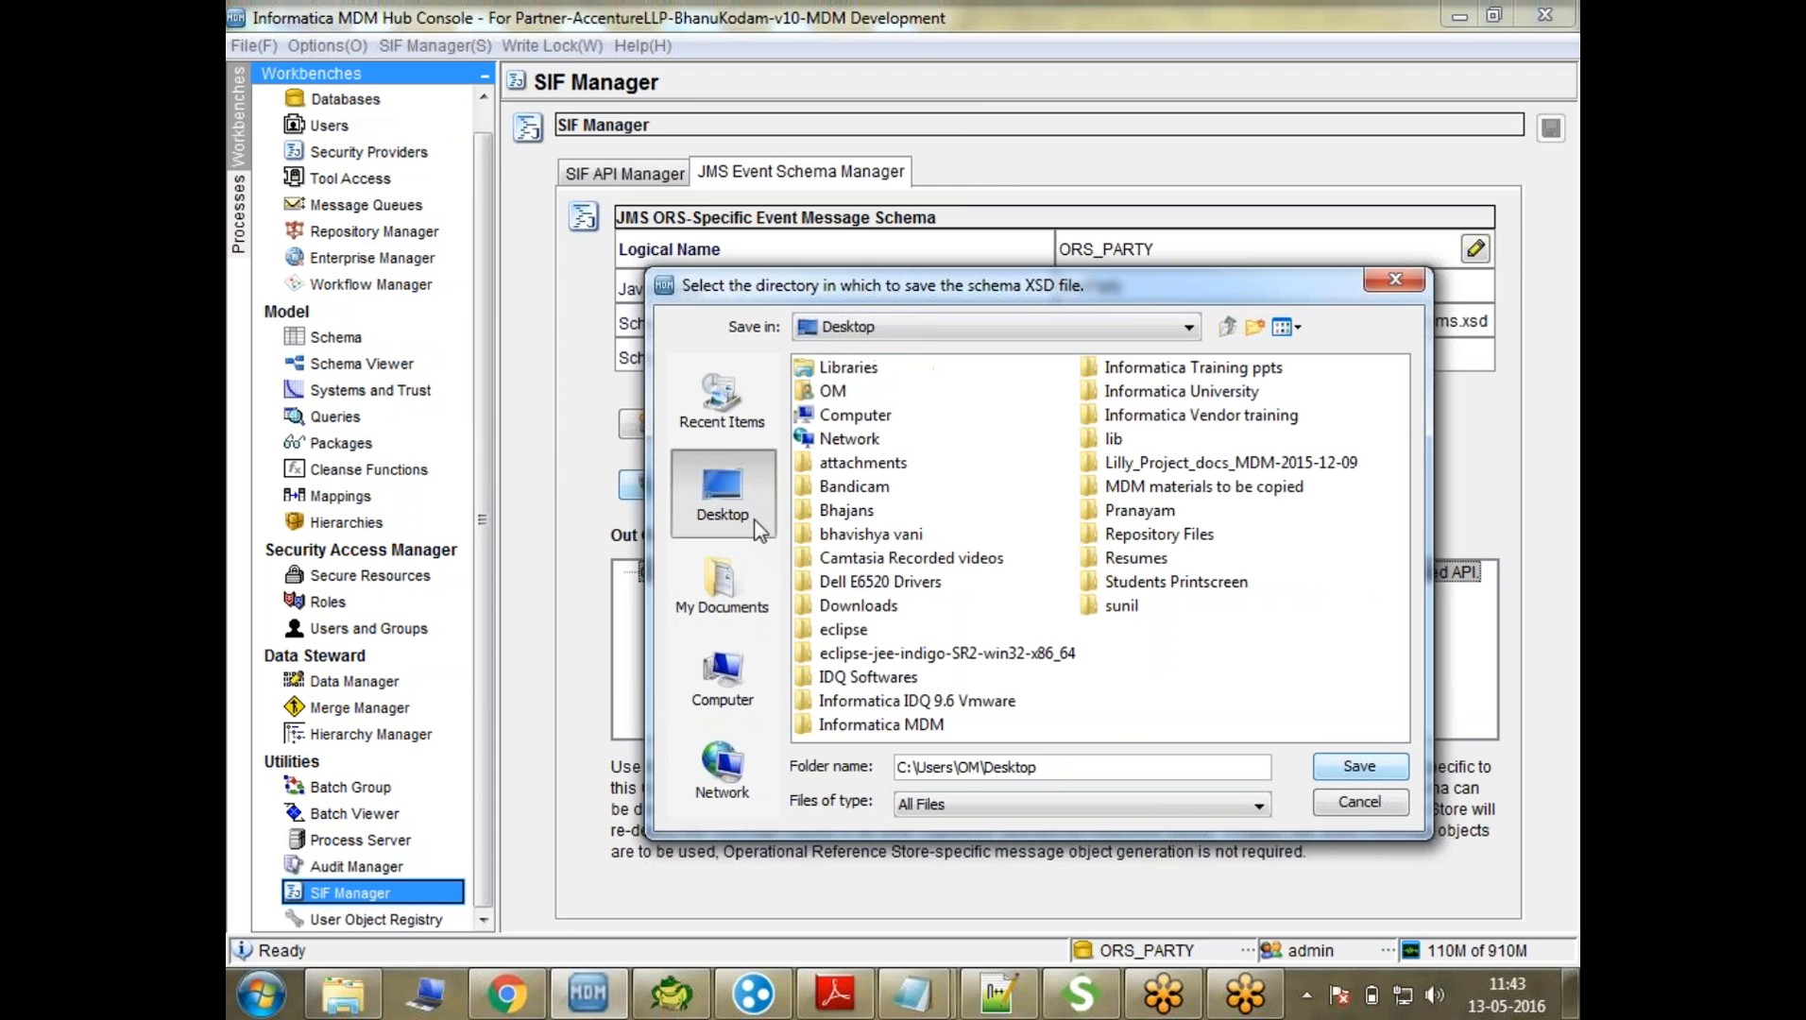
left_click(1375, 767)
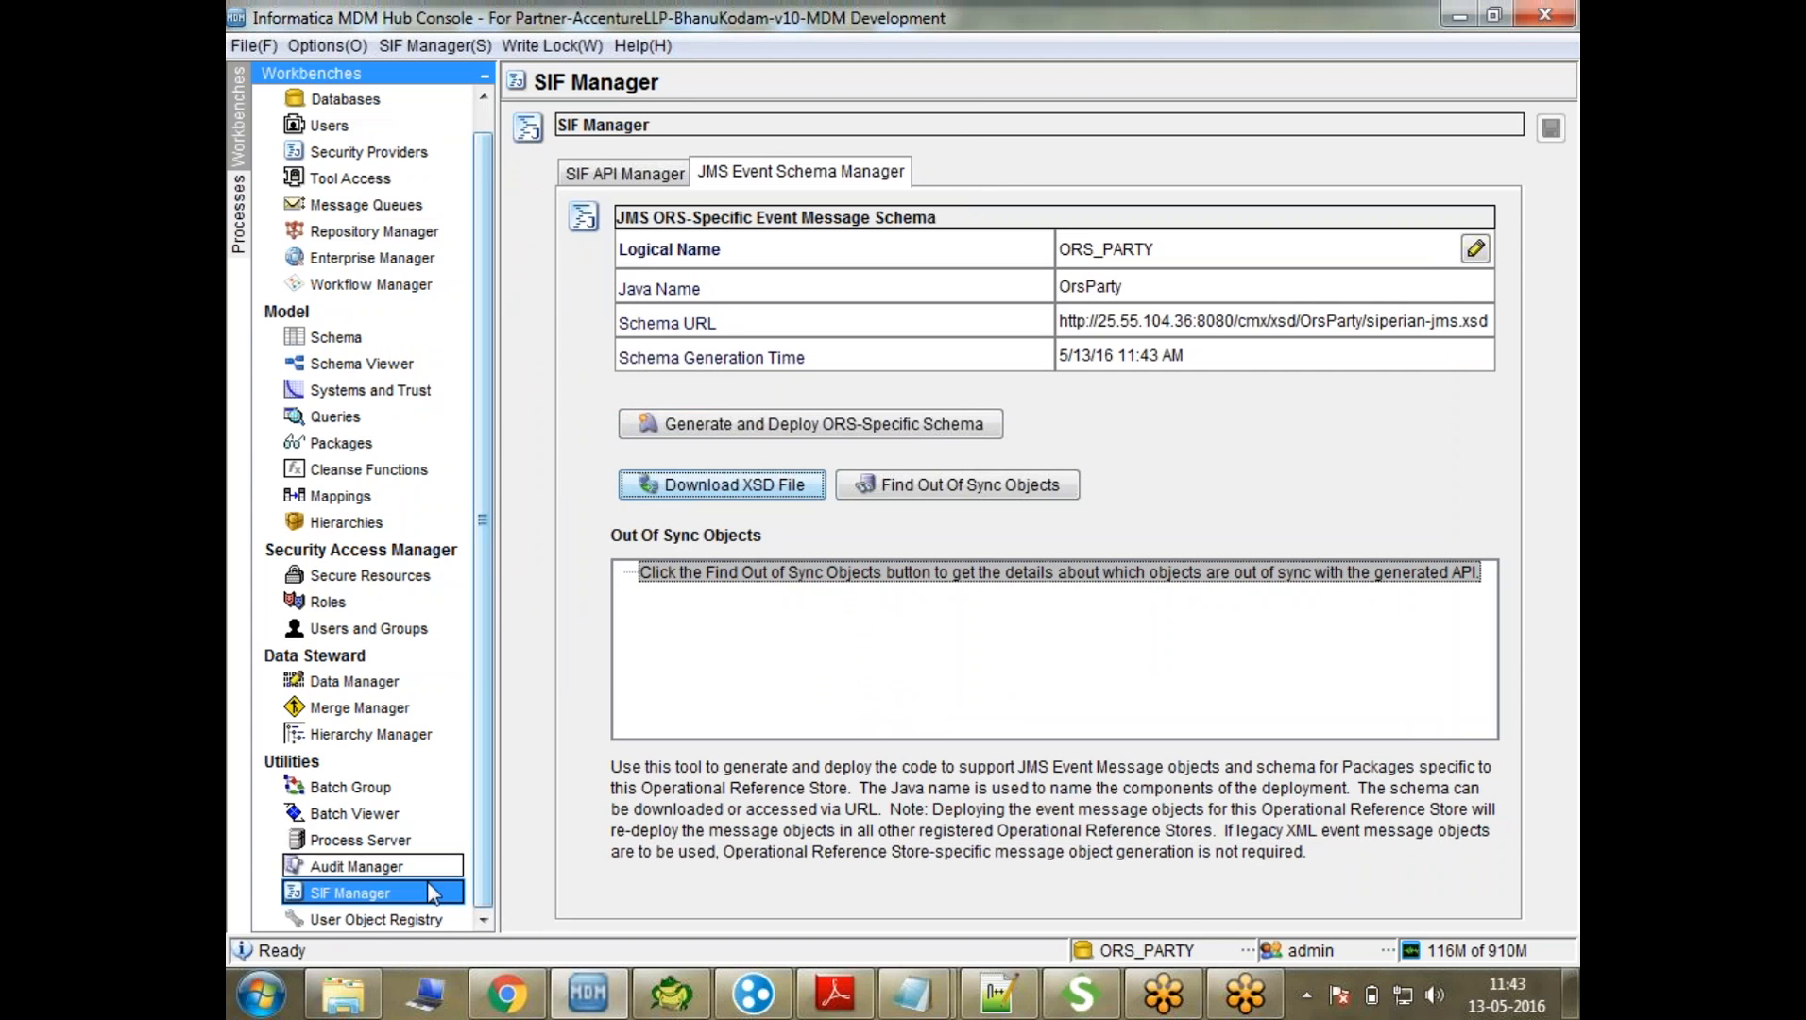
Switch to Windows Explorer, find OrsParty-Event.xsd on the Desktop and open it in Notepad++
left_click(347, 1007)
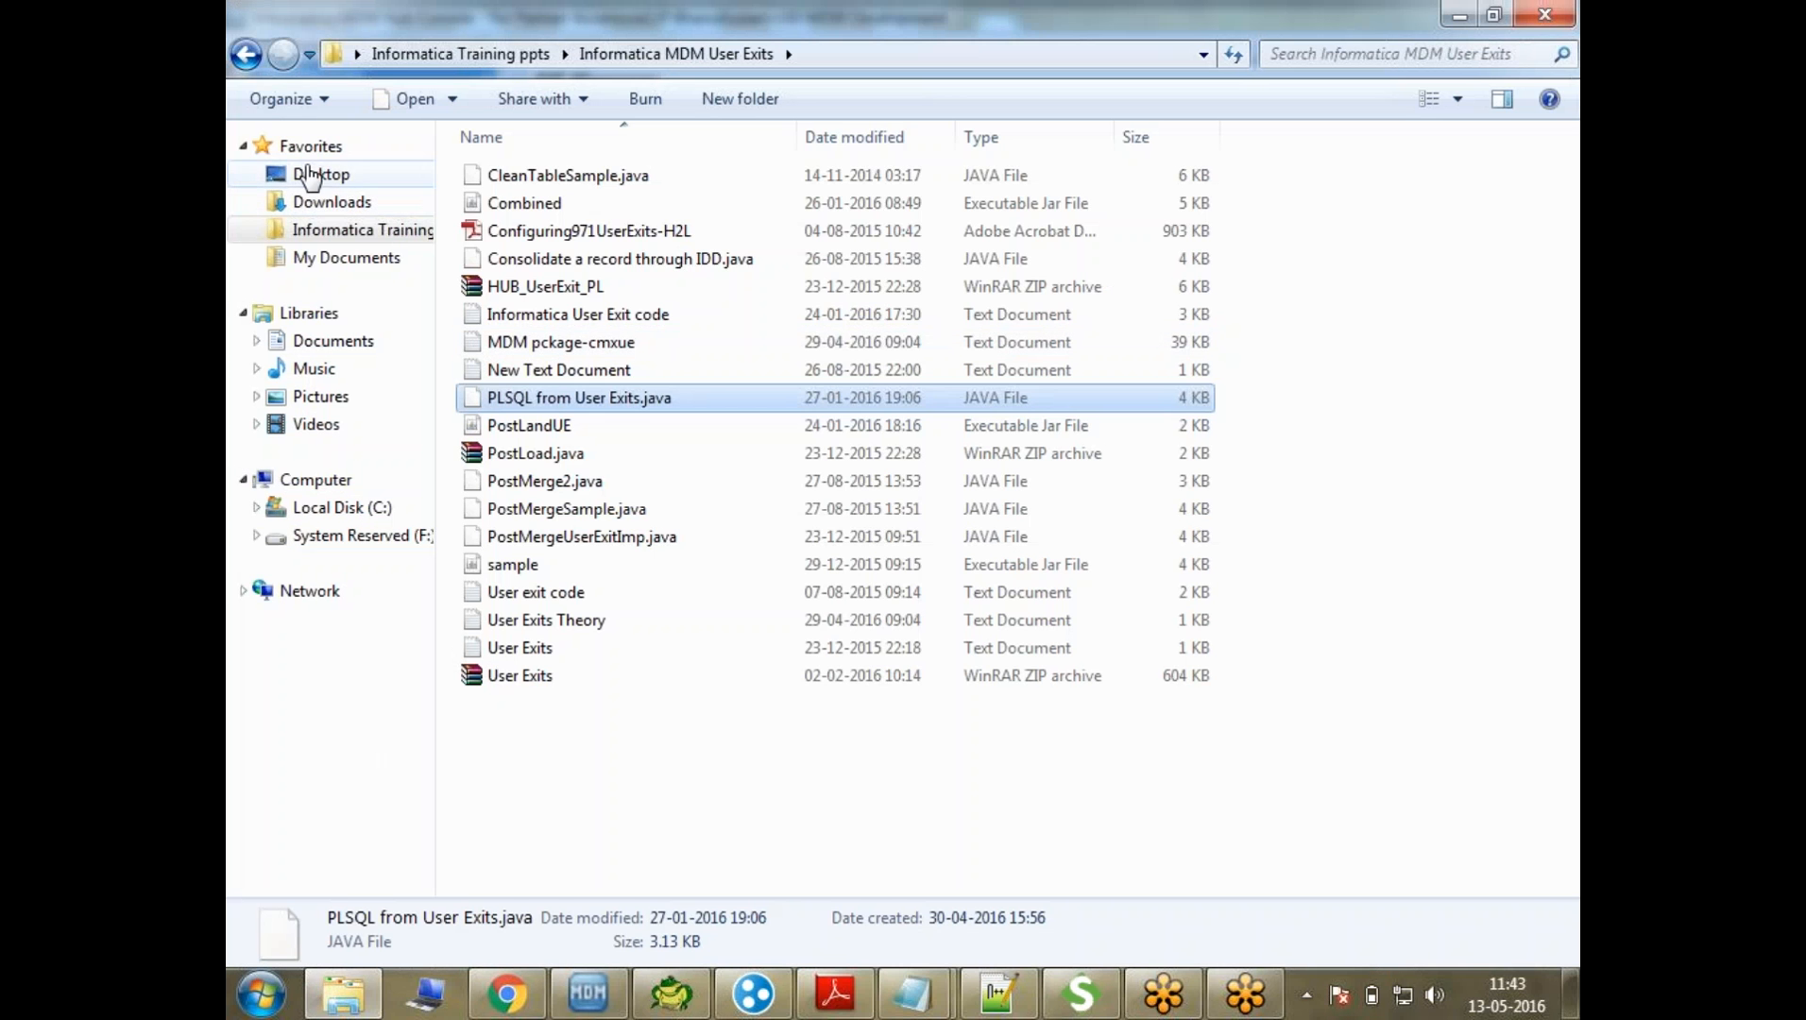
left_click(307, 174)
left_click(769, 656)
key("Down")
key("Down")
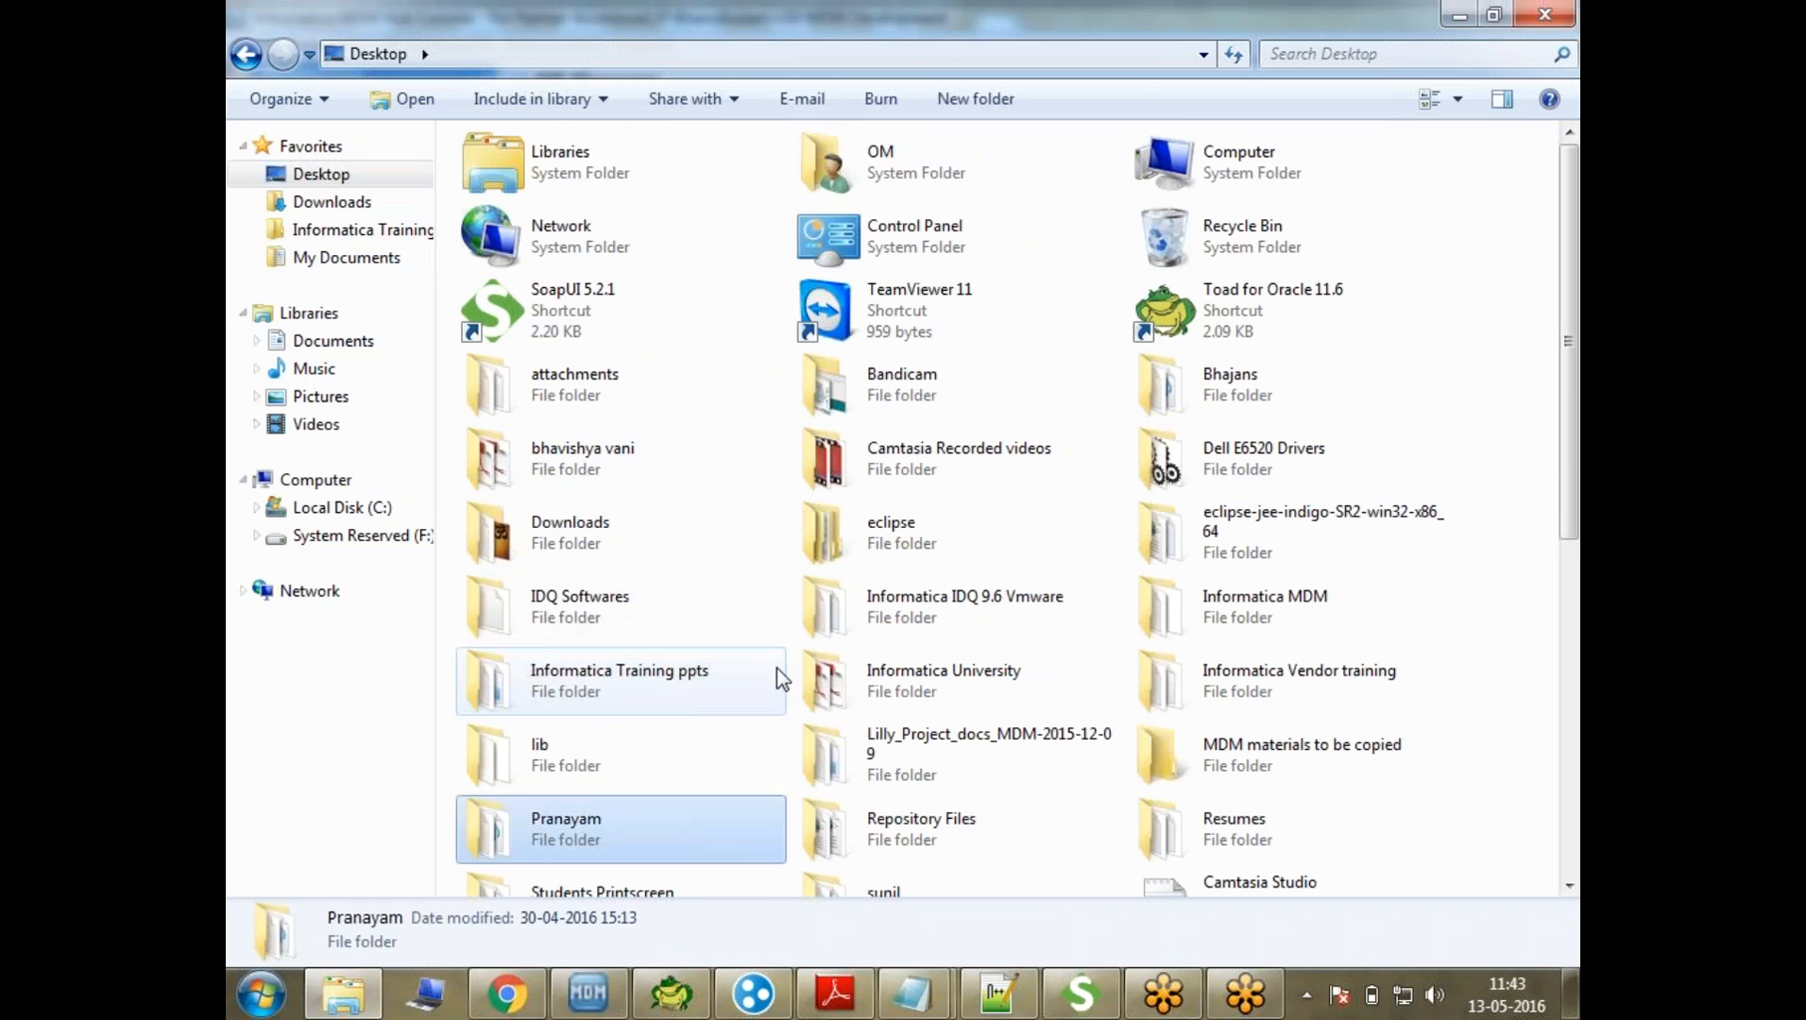
key("End")
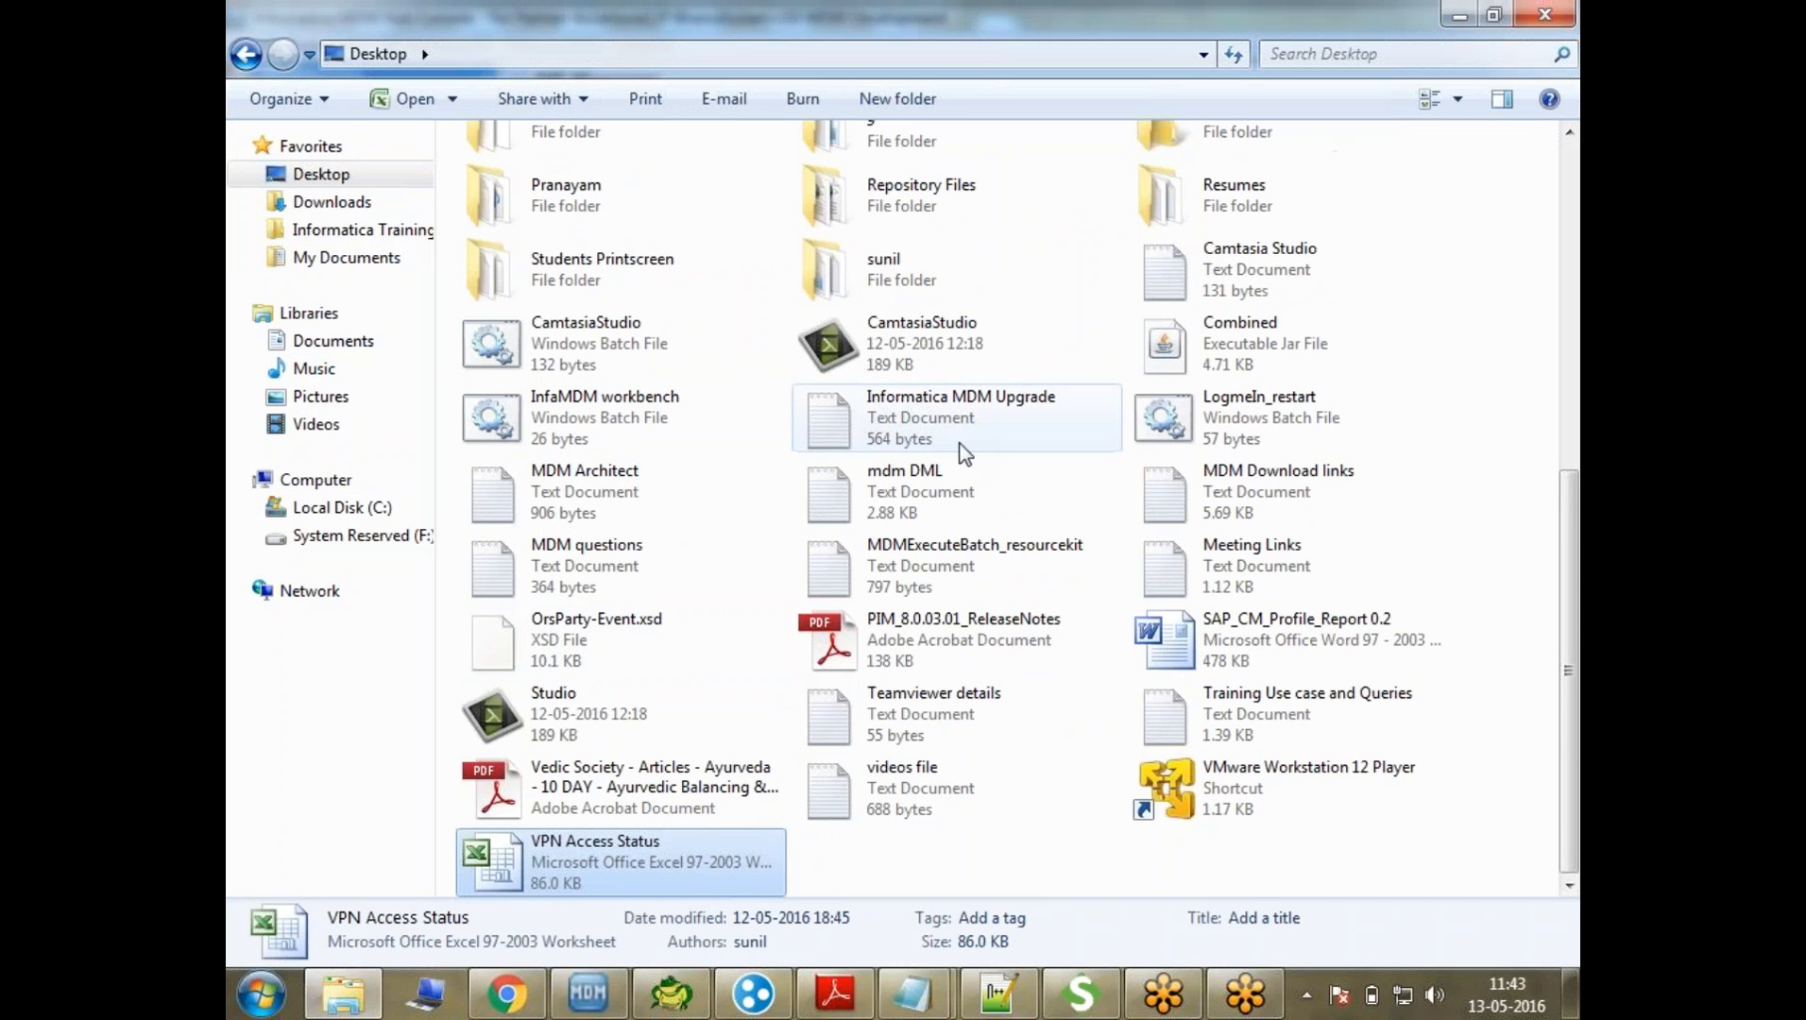
right_click(686, 653)
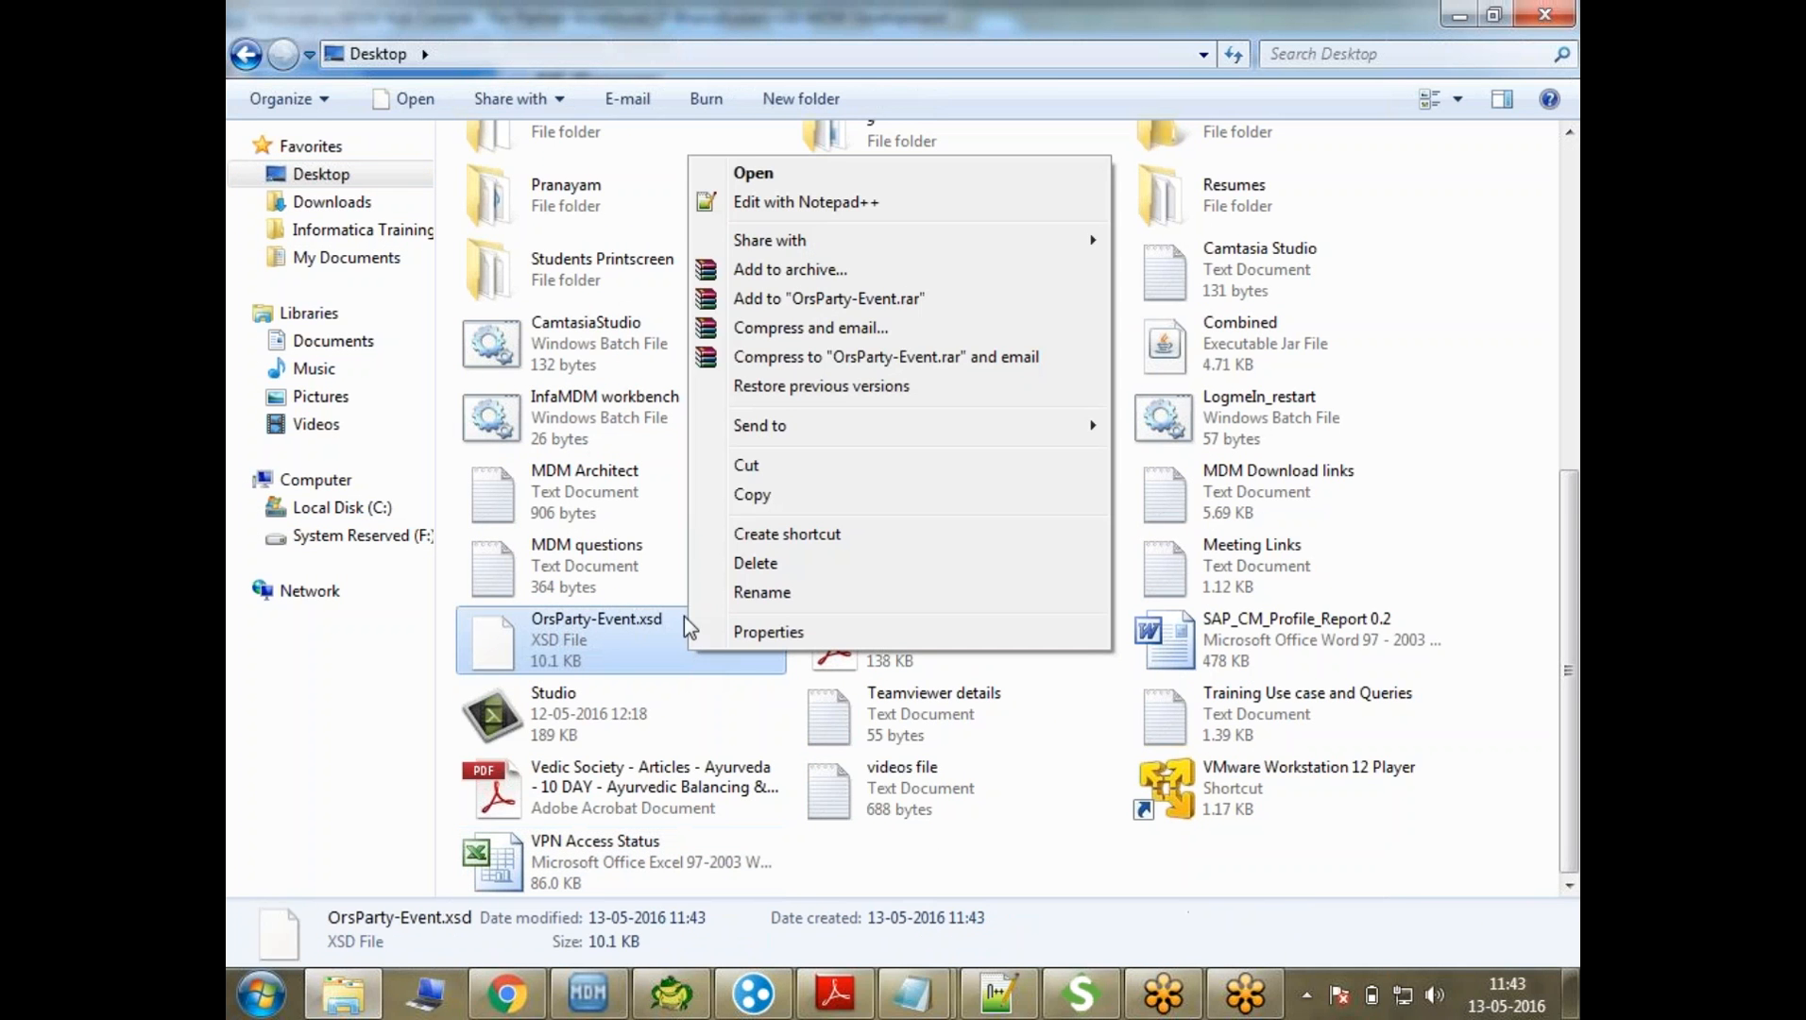
left_click(835, 204)
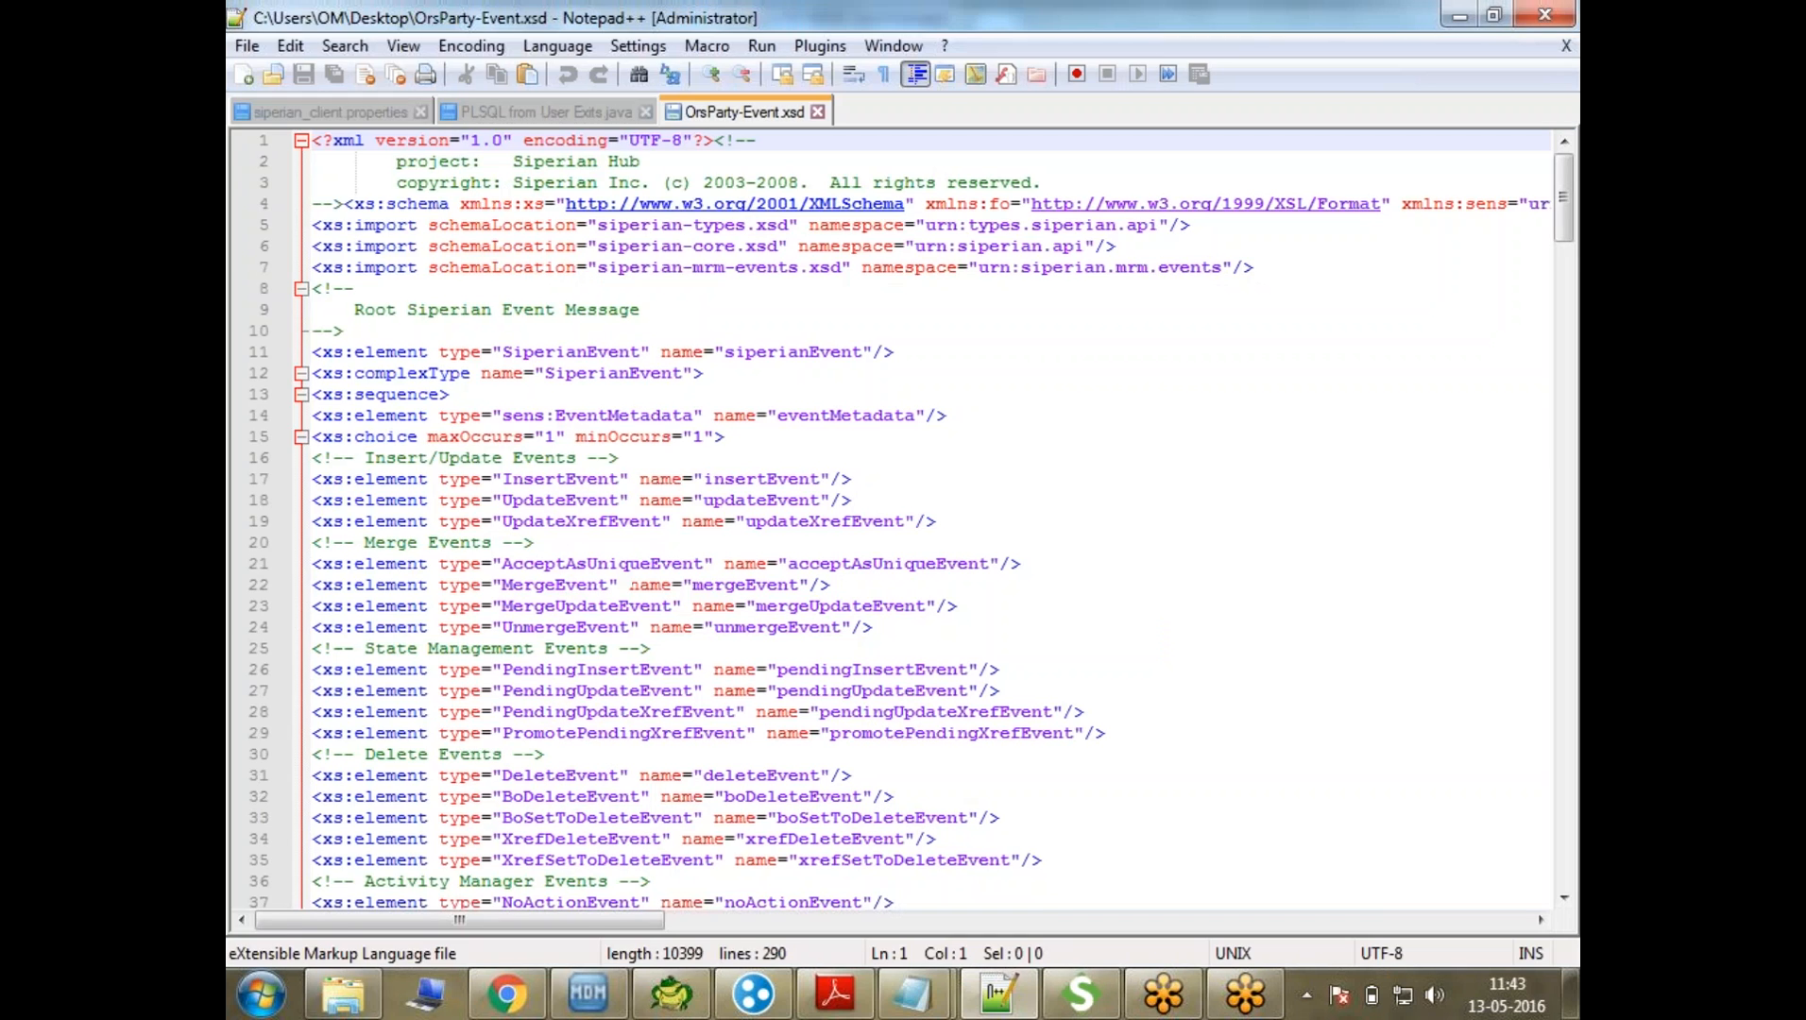
Examine the event metadata and the Insert/Update event elements defined in OrsParty-Event.xsd
left_click(756, 442)
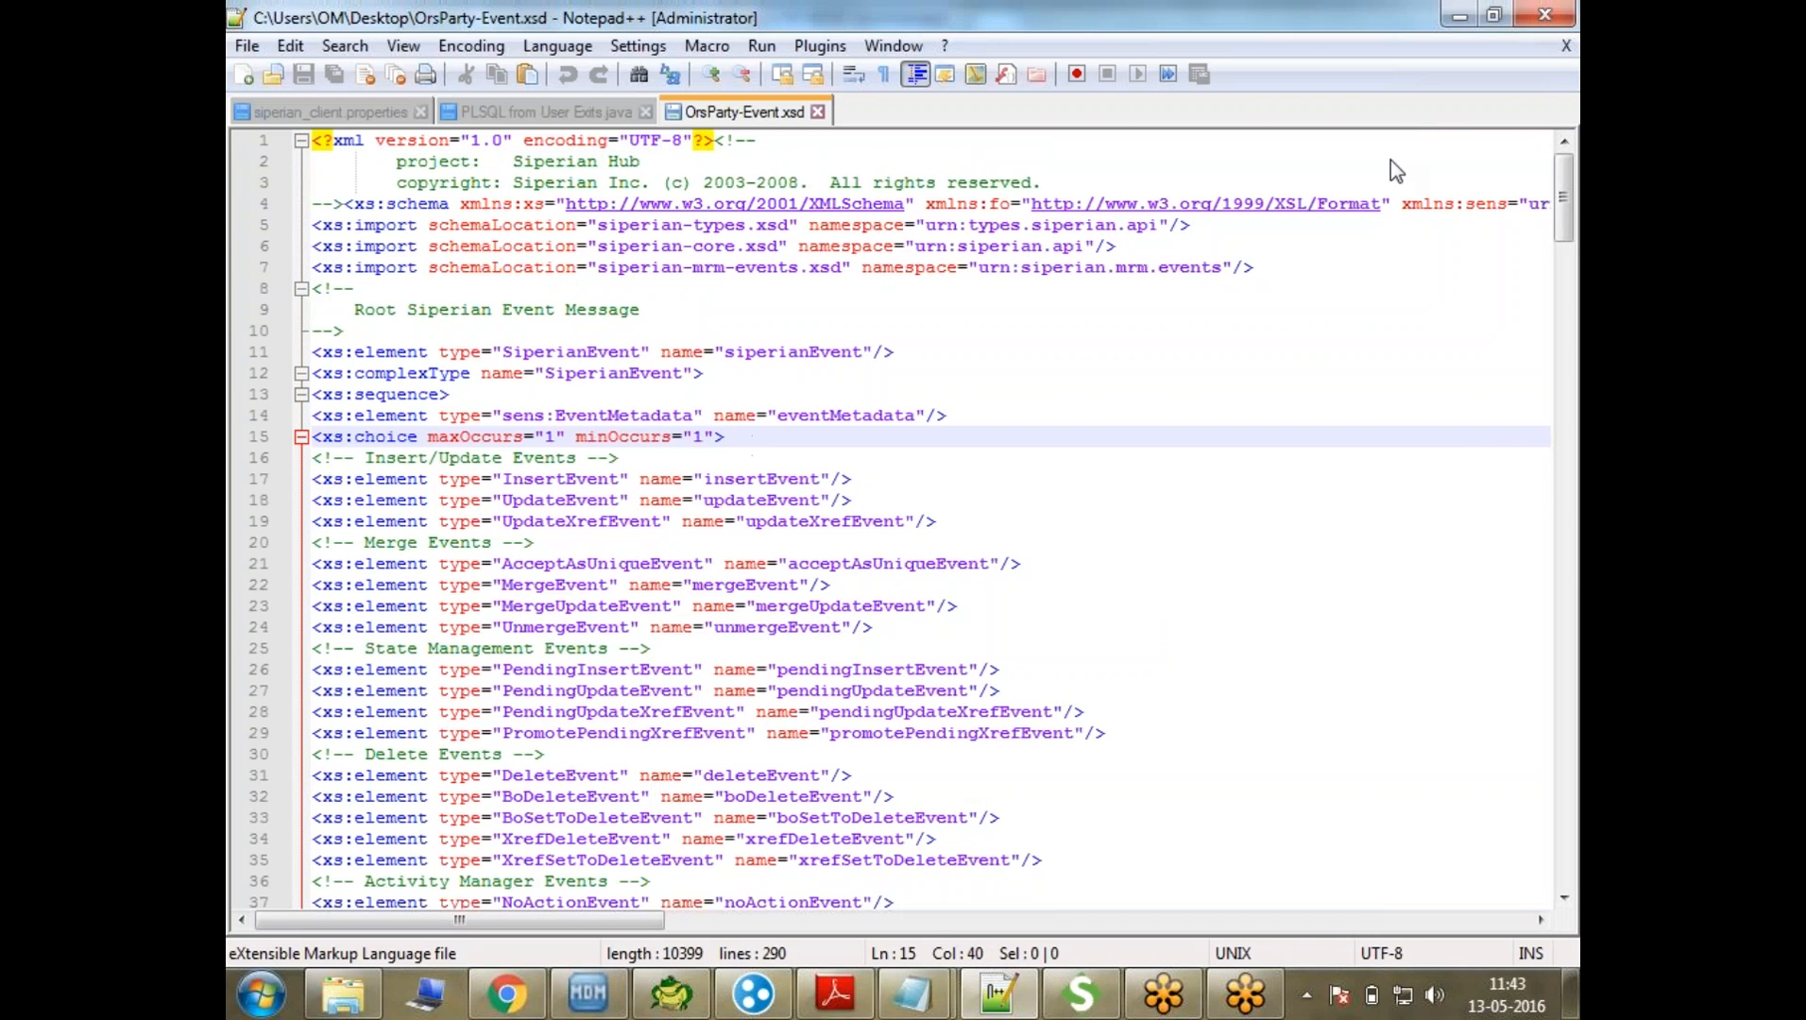
left_click(618, 457)
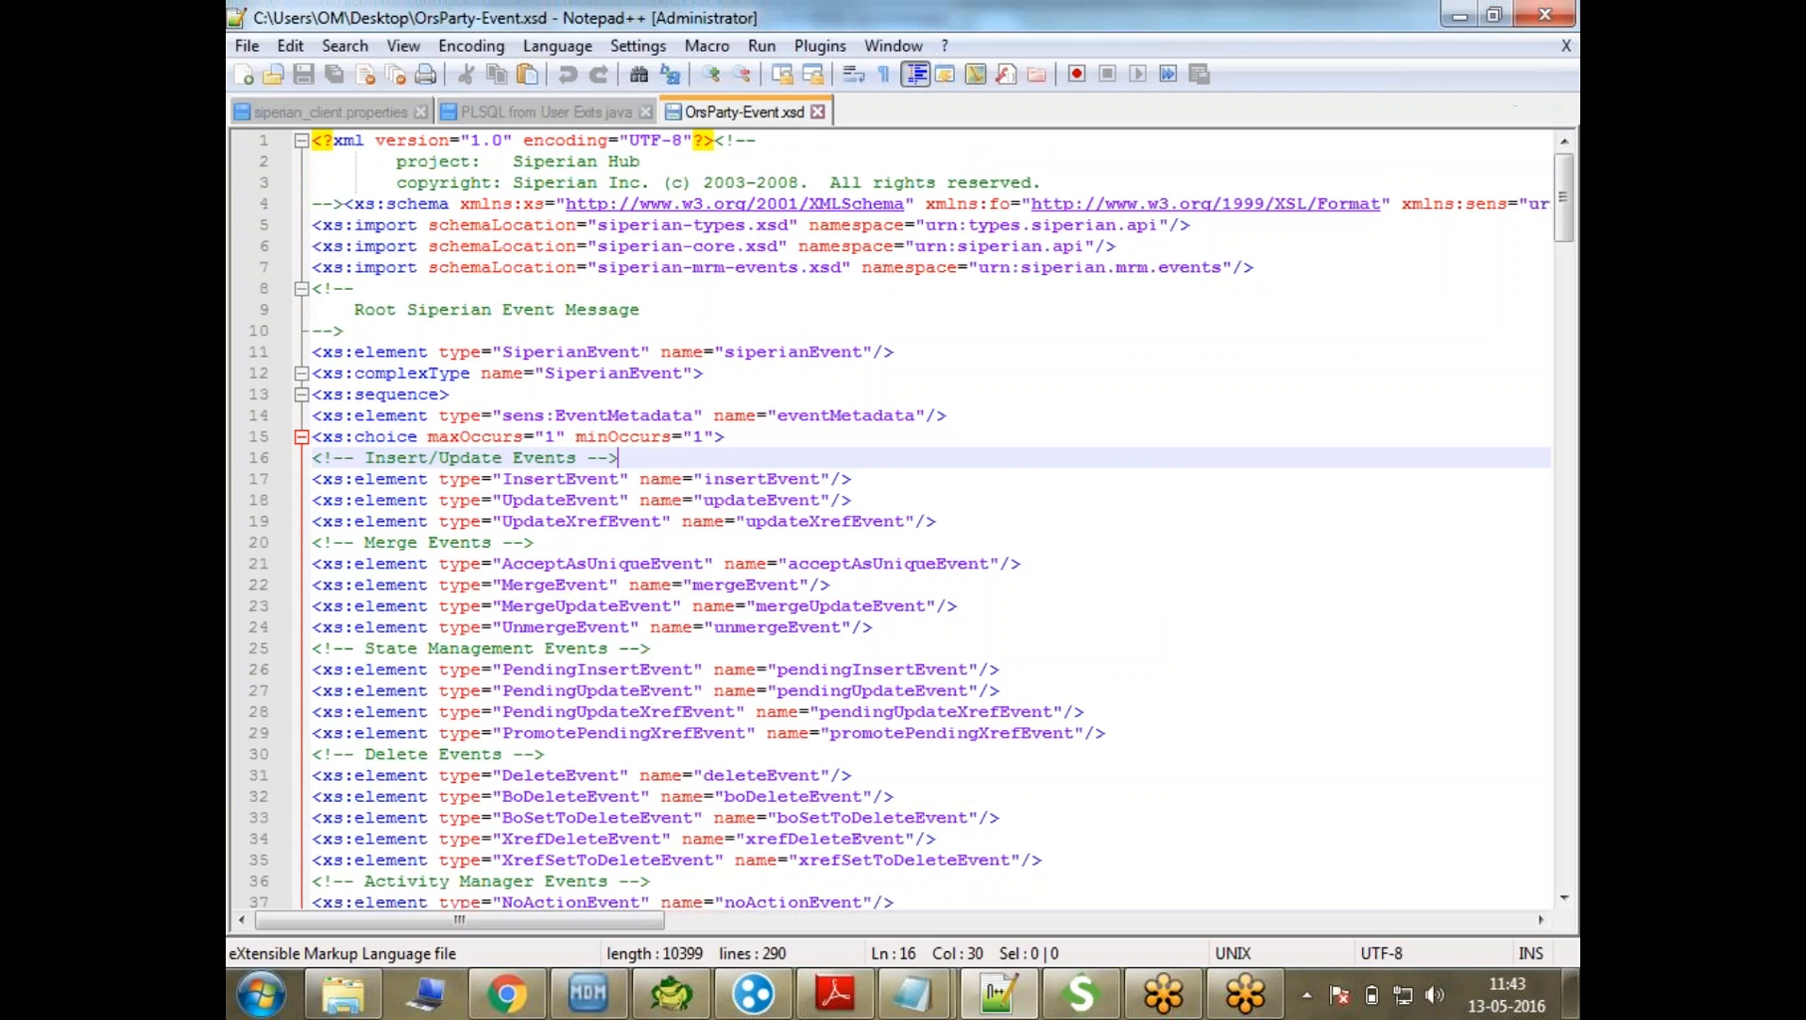
left_click(467, 408)
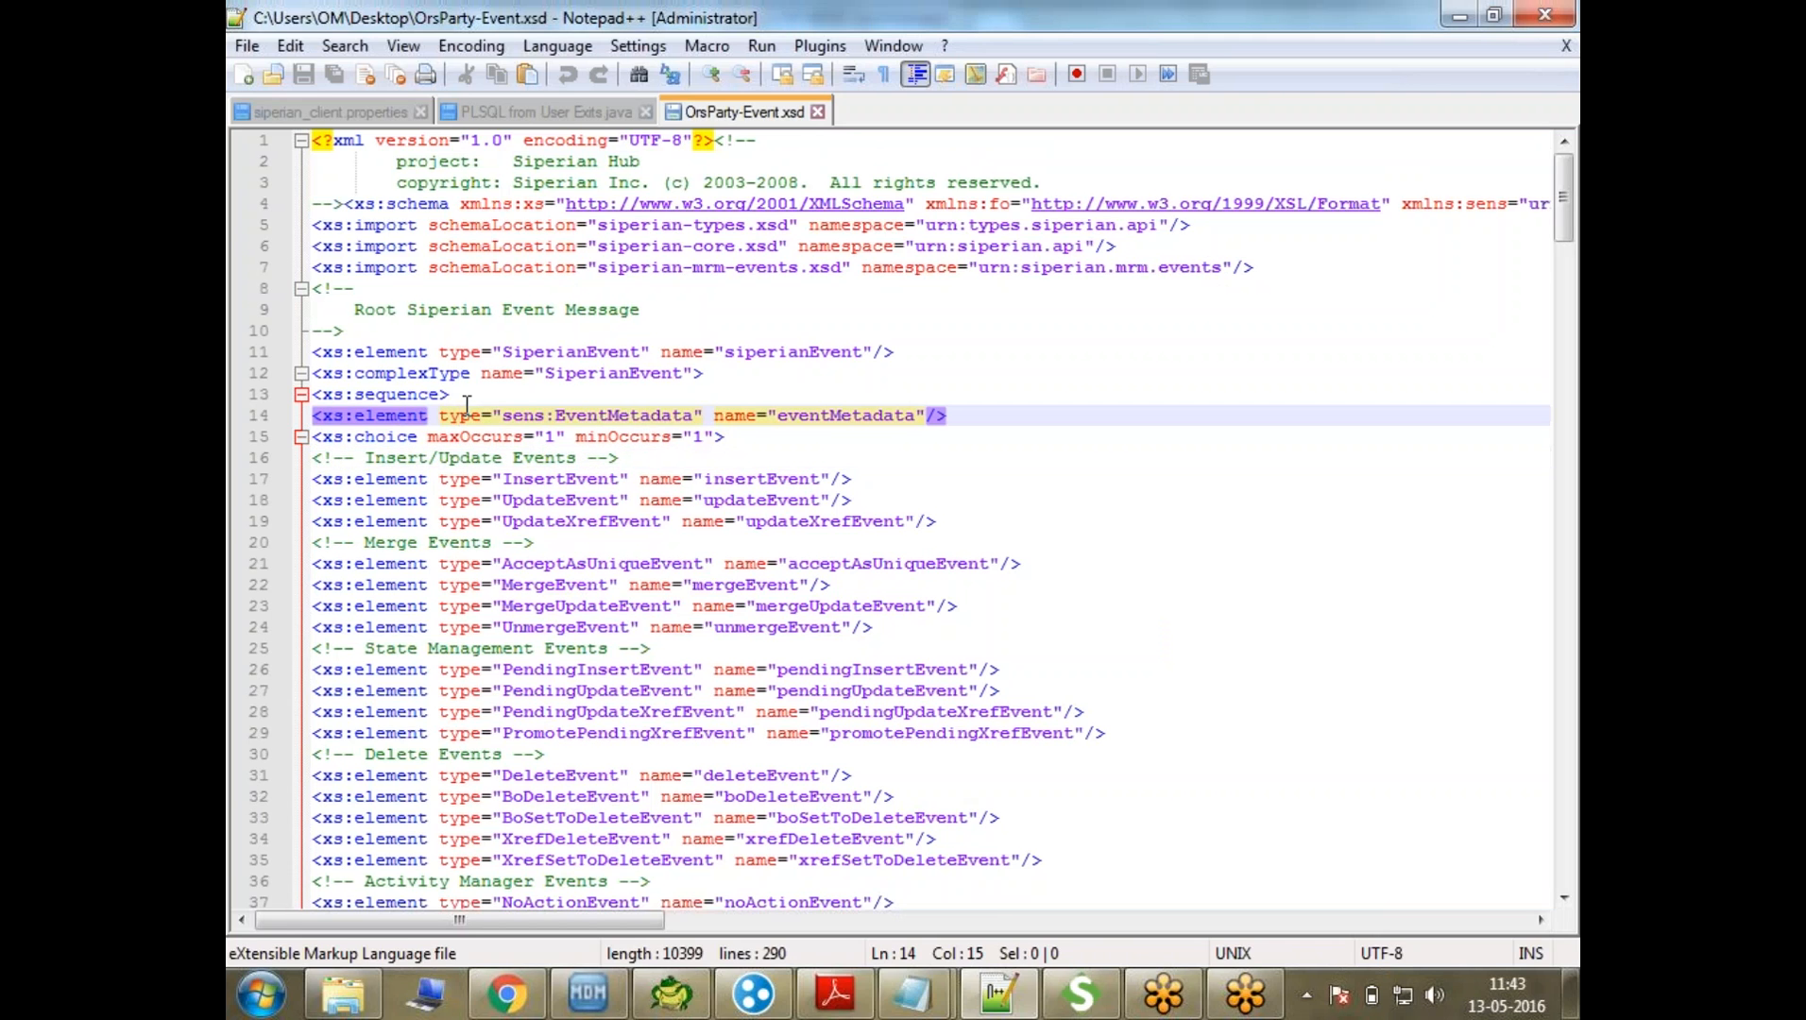
double_click(546, 458)
double_click(590, 498)
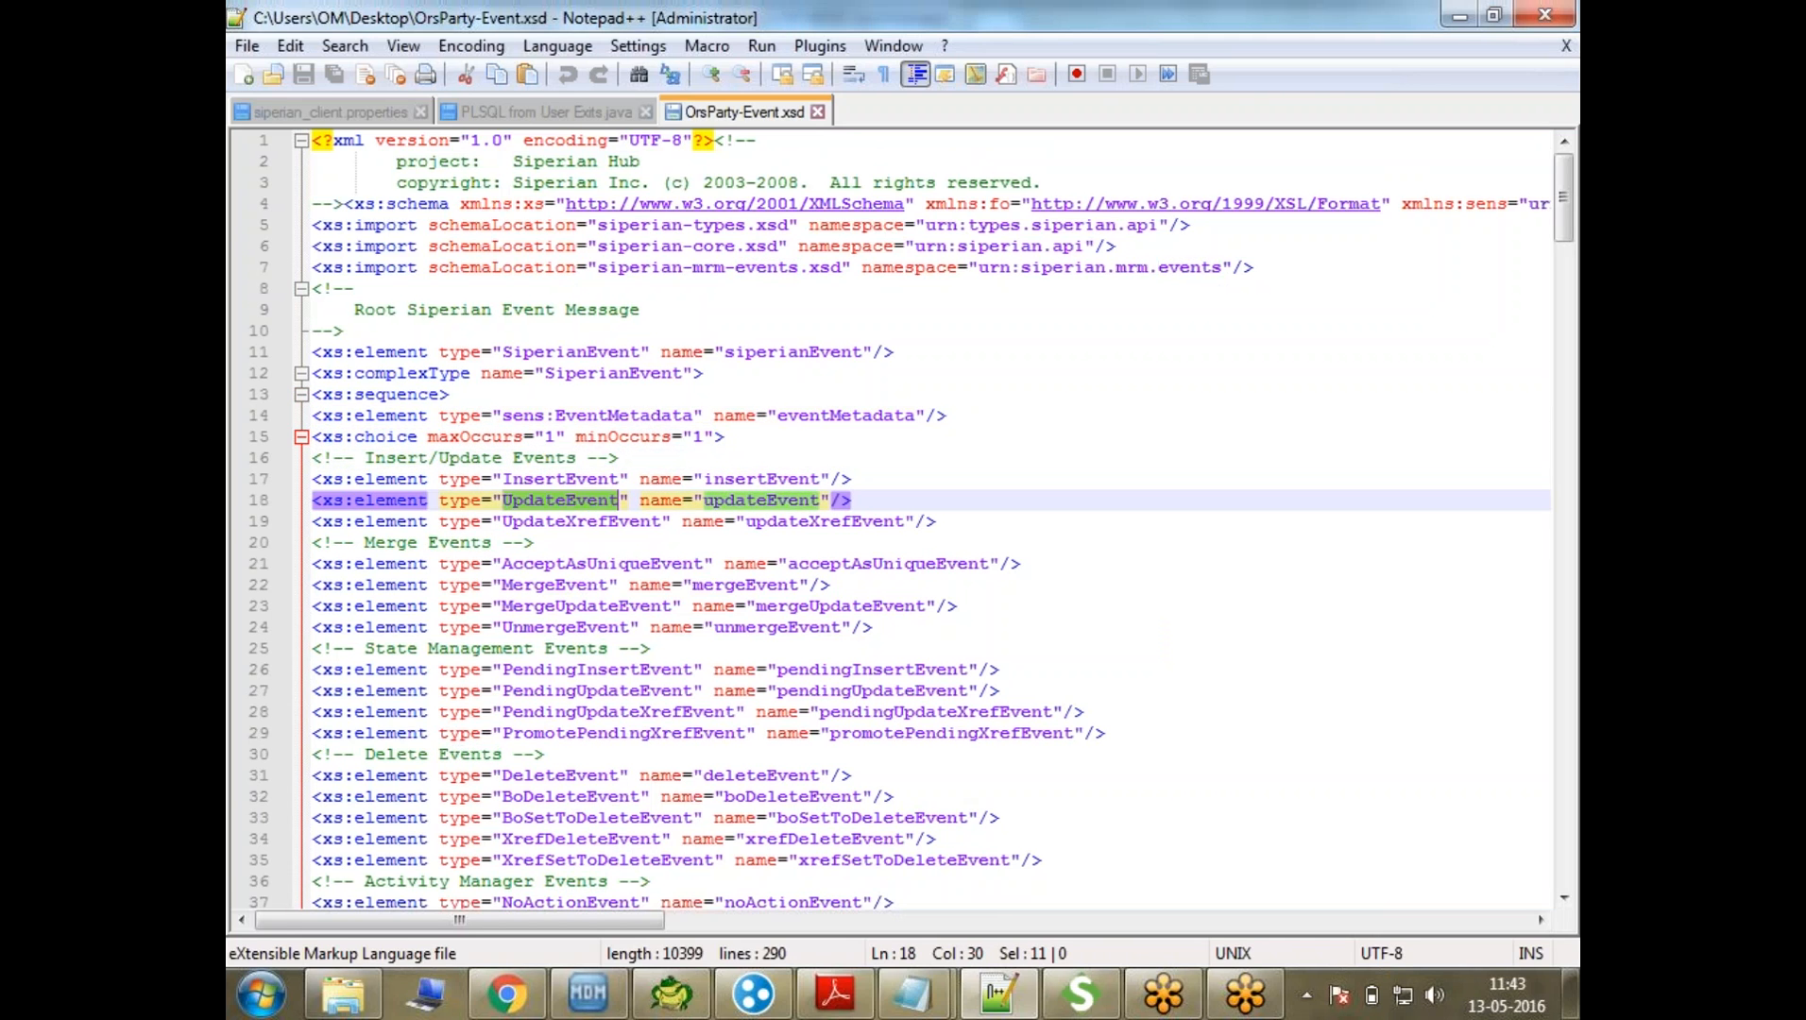
Examine the remaining root event elements in OrsParty-Event.xsd, from UpdateXrefEvent through the merge, state management, delete and activity manager groups
double_click(631, 522)
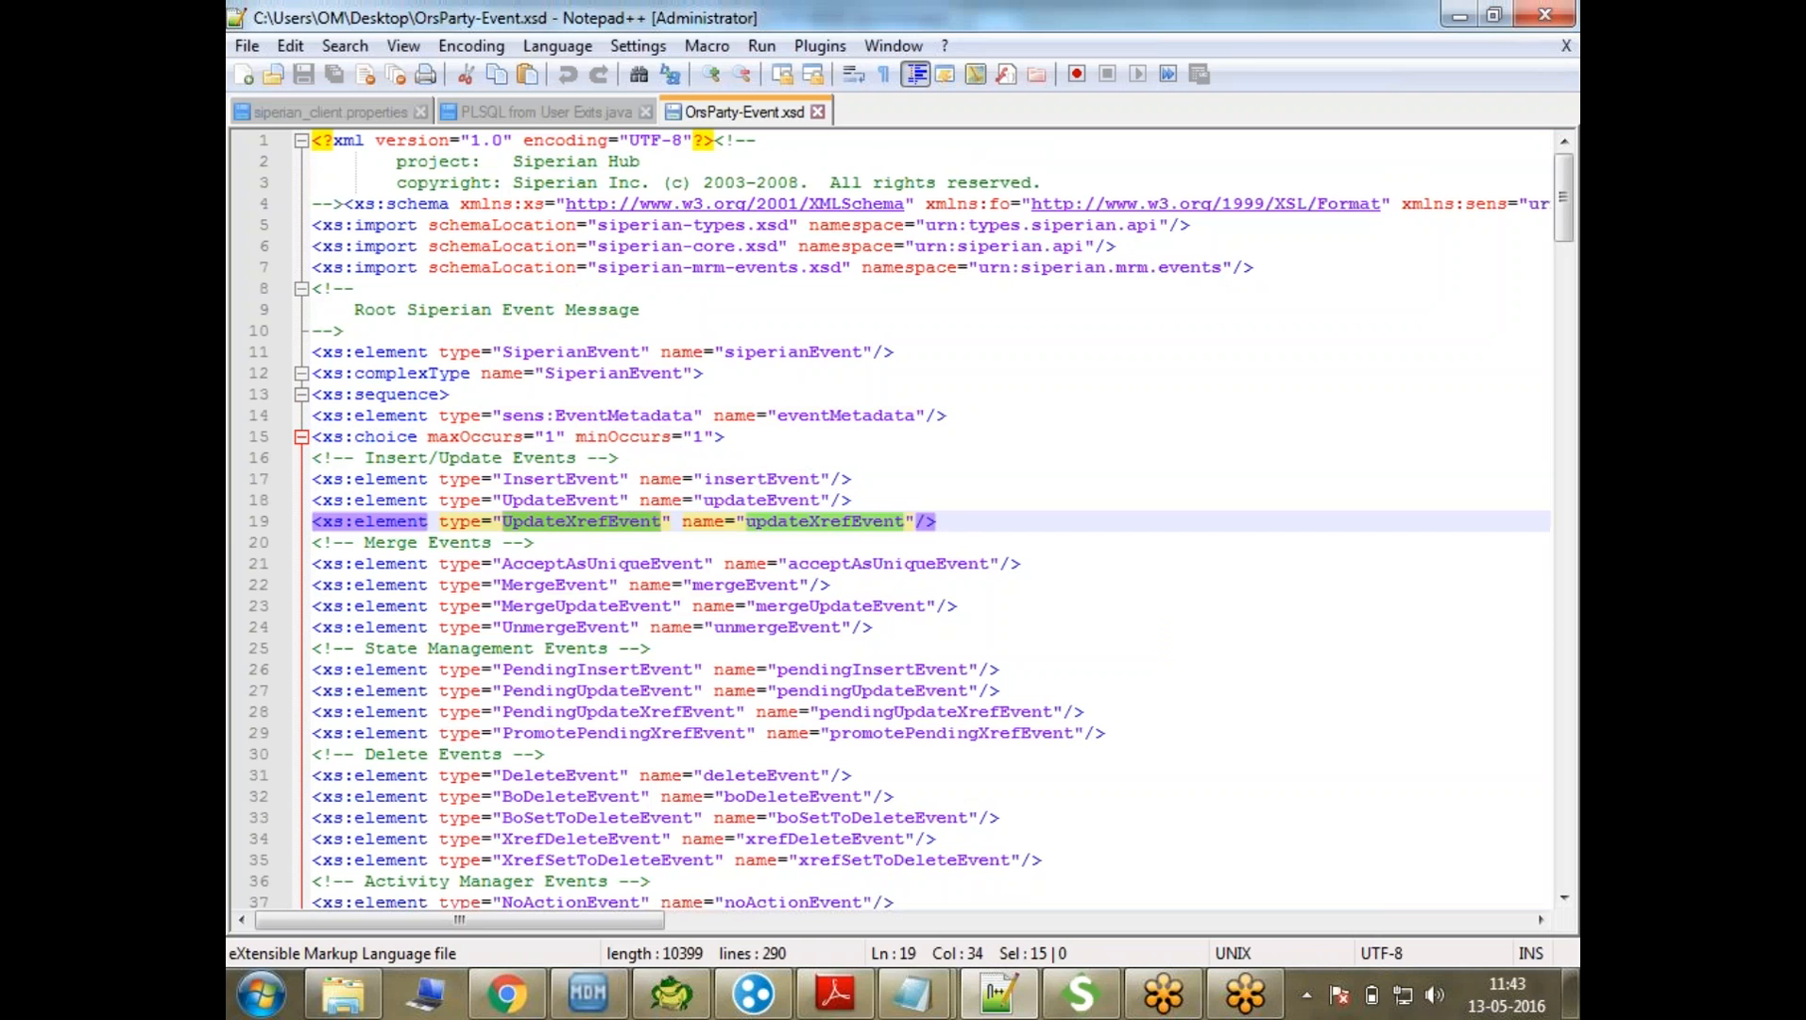
double_click(606, 563)
left_click(608, 649)
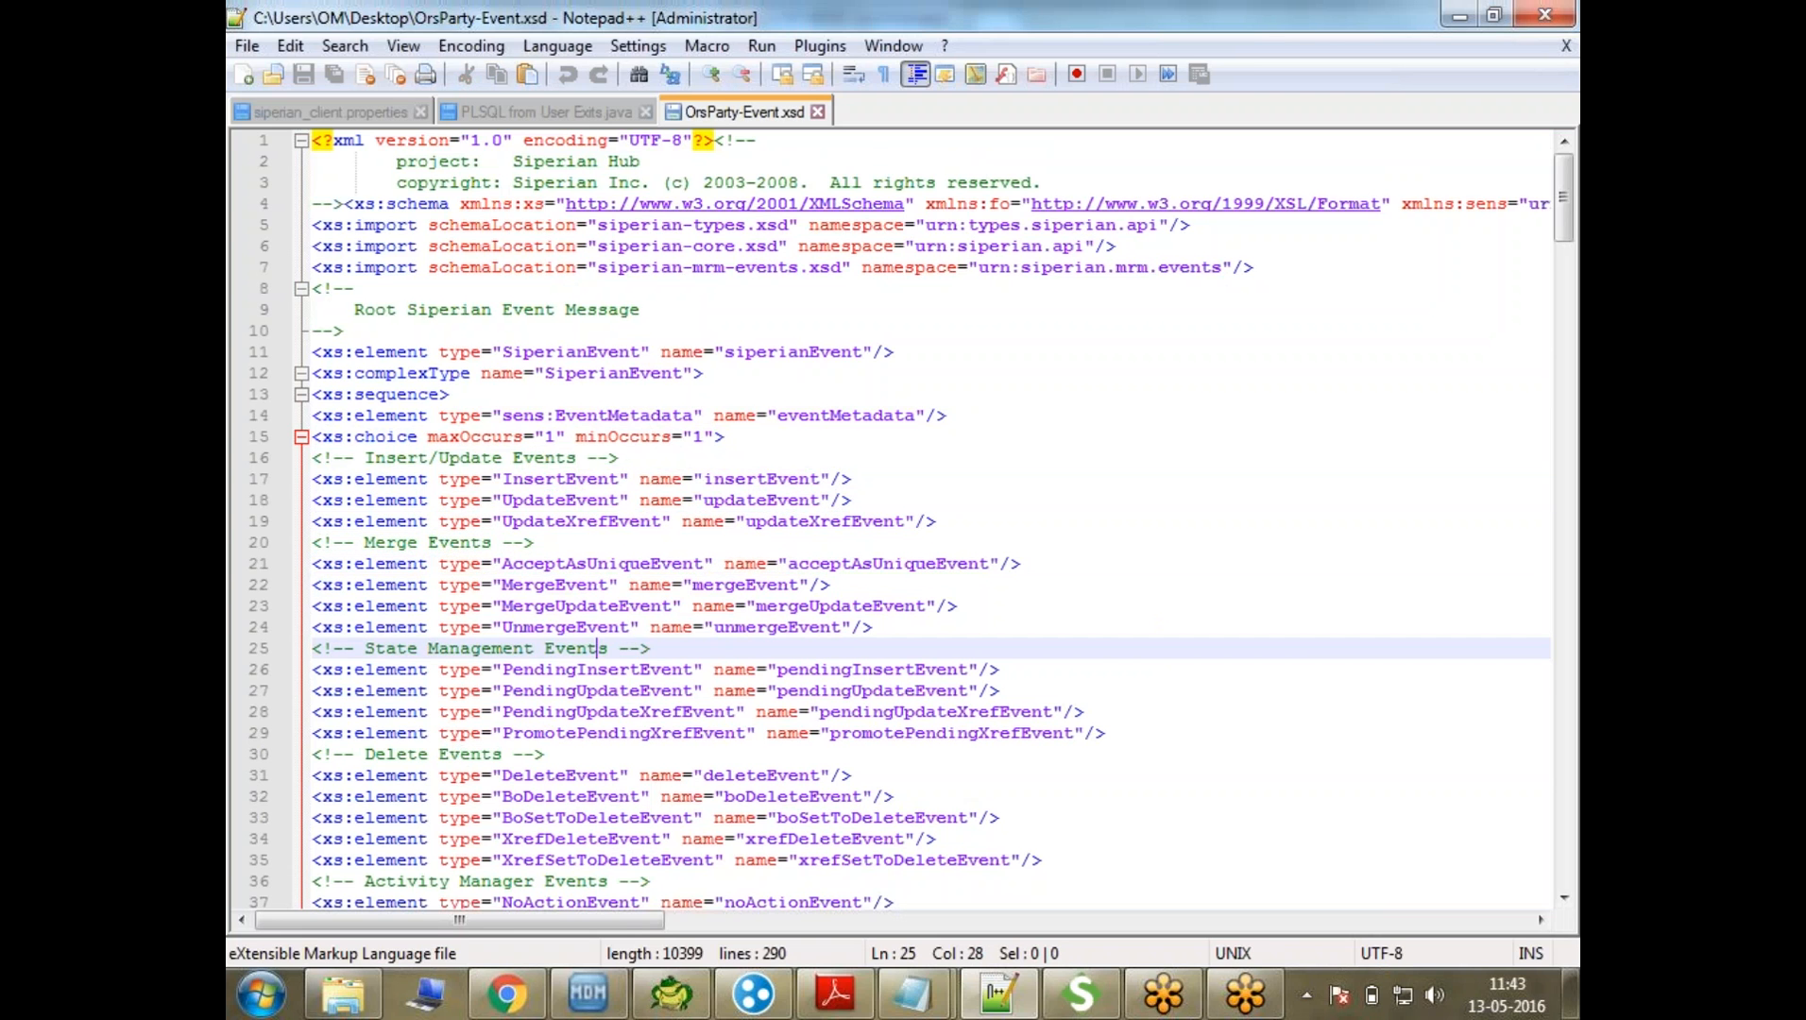
key("Down")
key("Down")
key("Down")
key("Down")
key("Down")
key("Down")
key("Down")
key("Down")
key("Down")
key("Down")
key("Down")
key("Down")
key("Down")
key("Down")
key("Down")
key("Down")
key("Down")
key("Down")
key("Down")
key("Down")
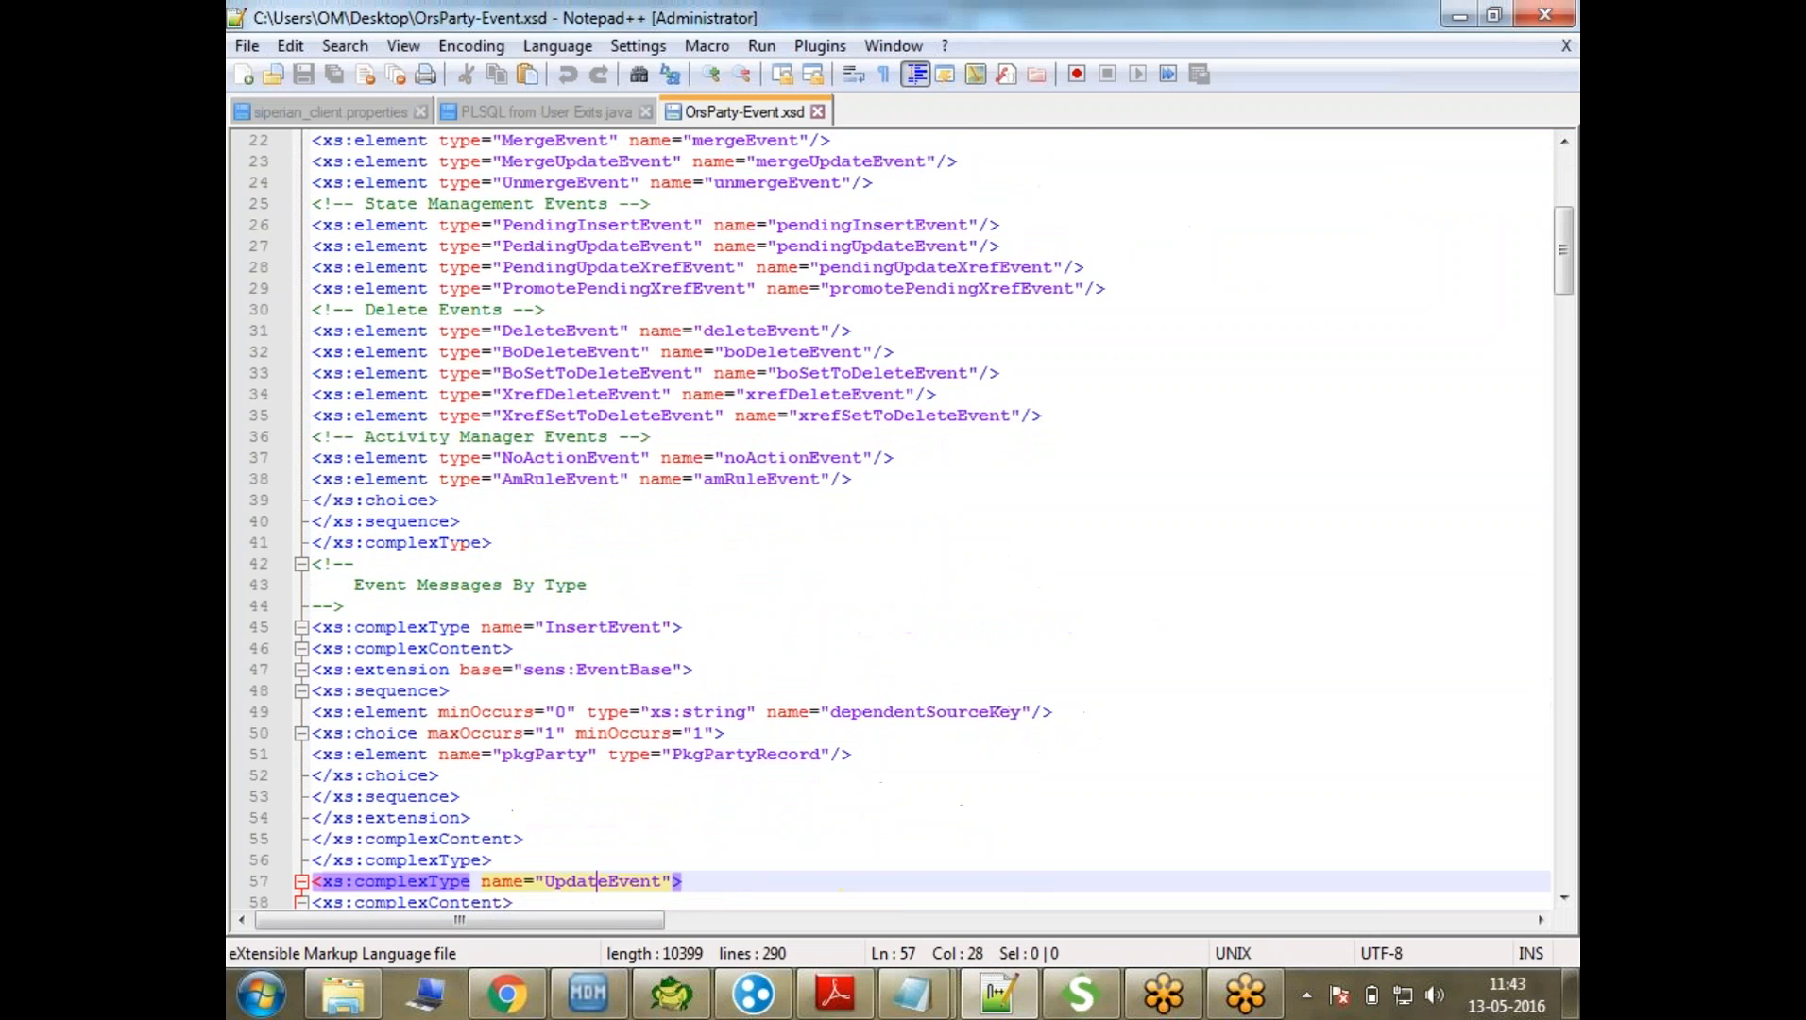
key("Down")
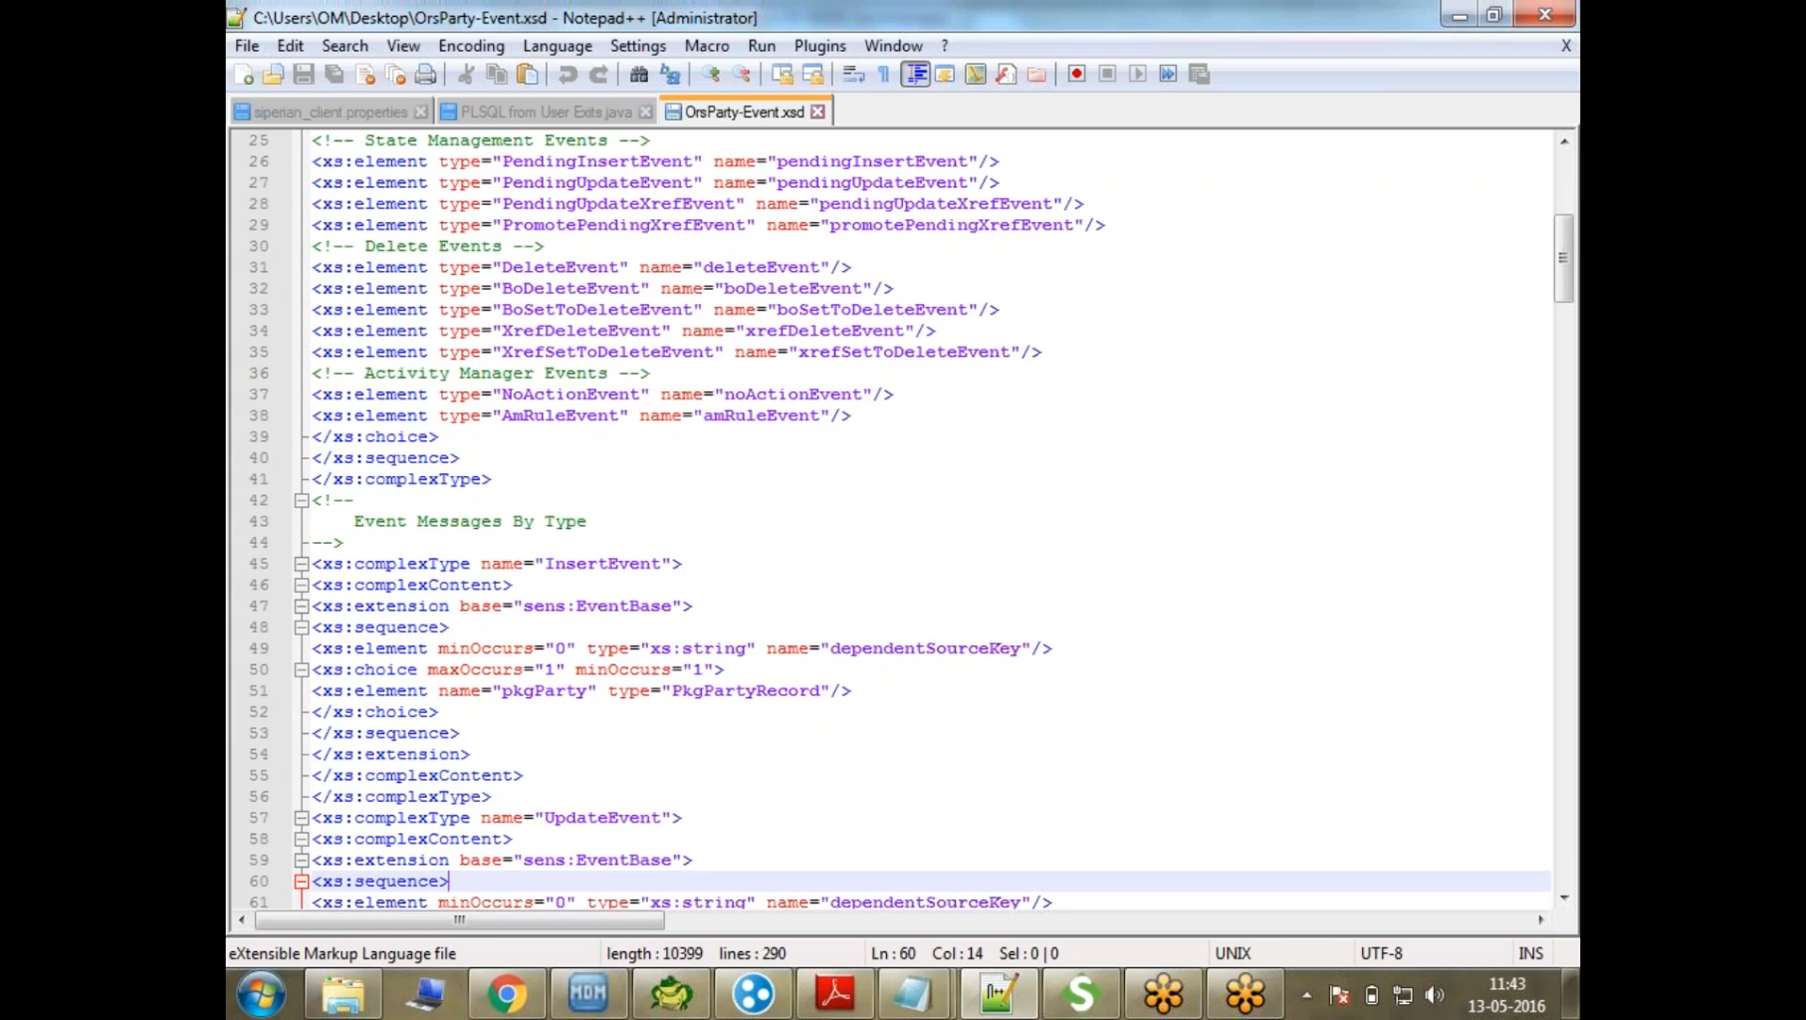
Examine the complex type definitions under Event Messages By Type, from InsertEvent and UpdateEvent down to the pending update events
double_click(598, 563)
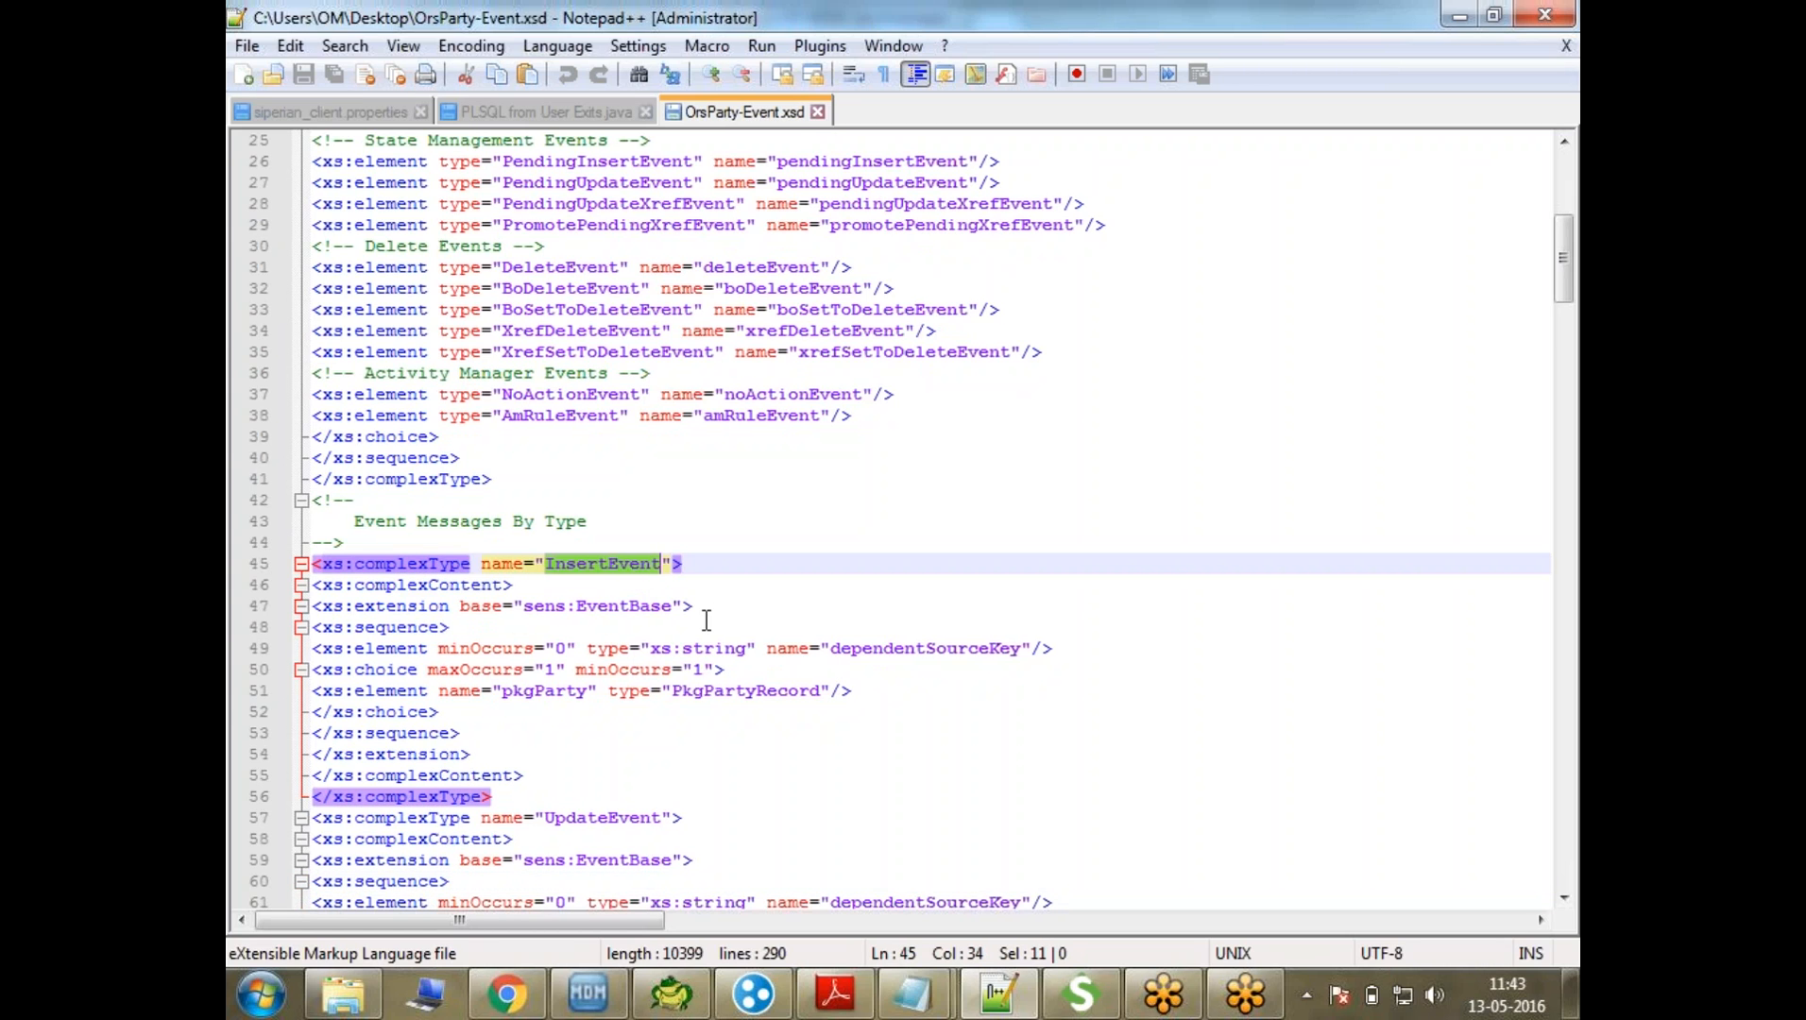
key("Down")
key("Down")
key("Down")
key("Down")
key("Down")
key("Down")
key("Down")
key("Down")
key("Down")
key("Down")
key("Down")
key("Down")
key("Down")
key("Down")
key("Down")
key("Down")
key("Down")
key("Down")
key("Down")
key("Down")
key("Down")
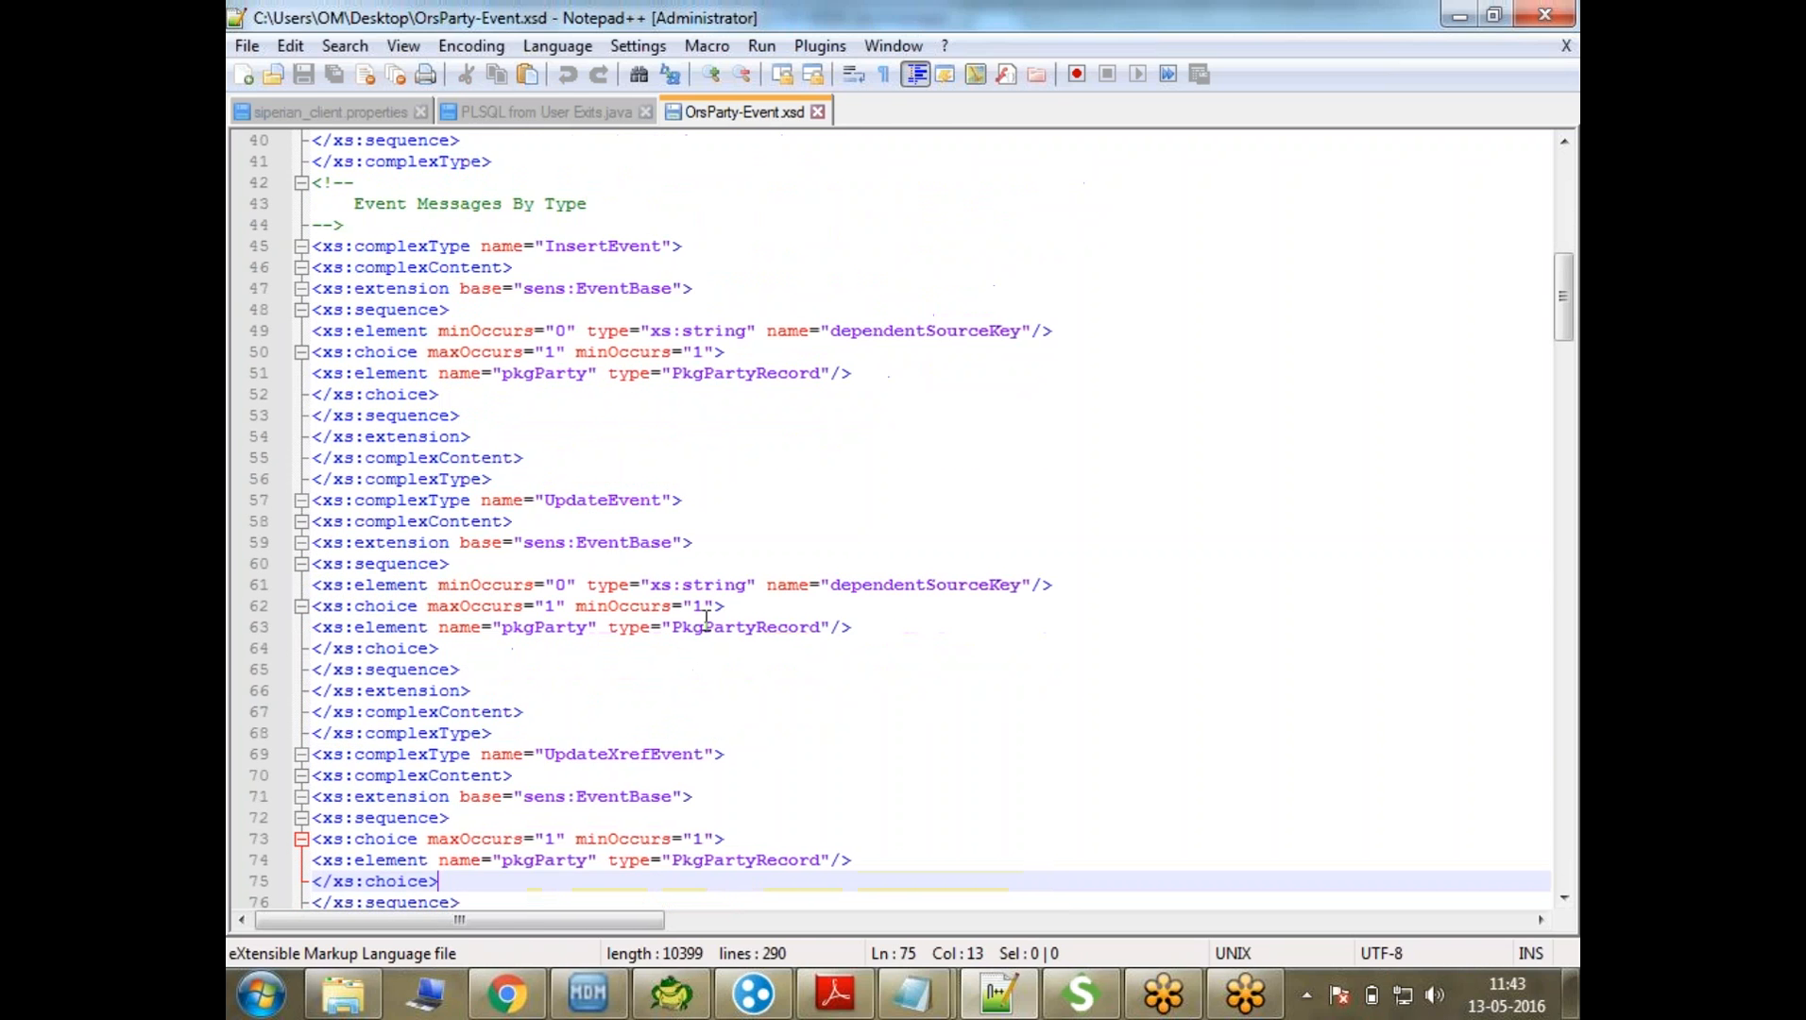
key("Down")
key("Down")
key("Down")
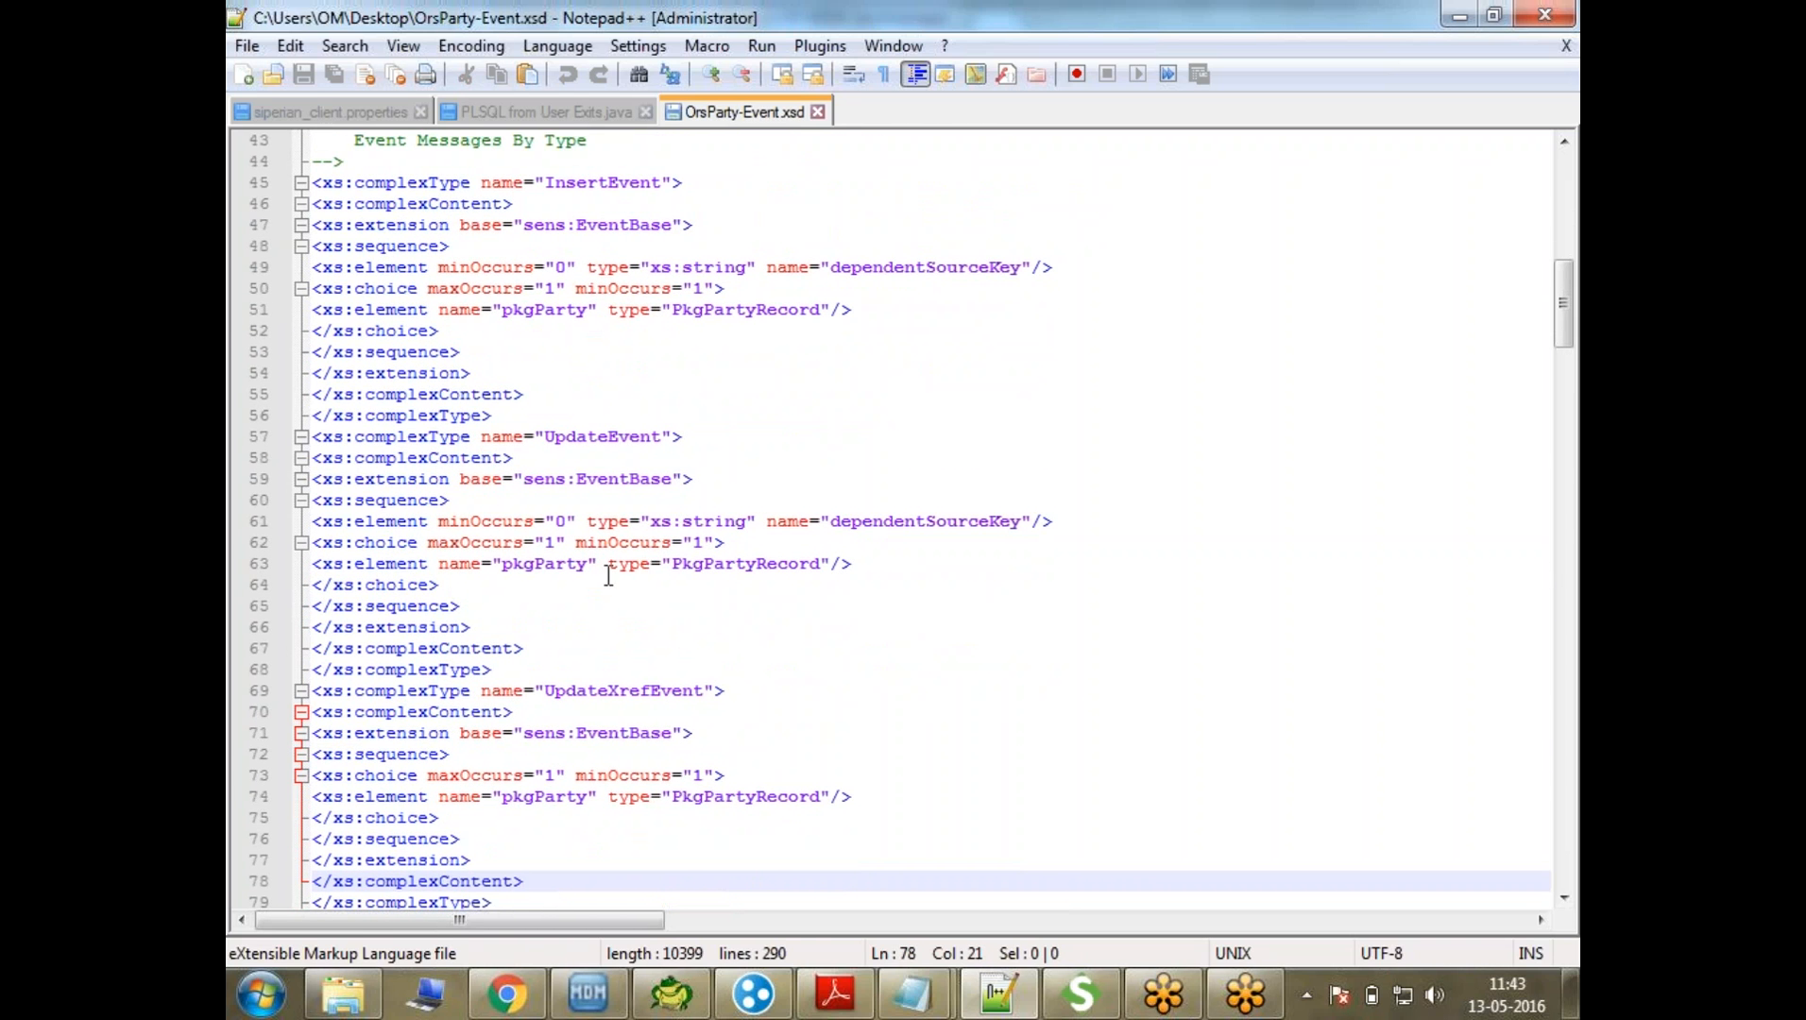
double_click(557, 561)
key("Down")
key("Down")
key("Down")
key("Down")
key("Down")
key("Down")
key("Down")
key("Down")
key("Down")
key("Down")
key("Down")
key("Down")
key("Down")
key("Down")
key("Down")
key("Down")
key("Down")
key("Down")
key("Down")
key("Down")
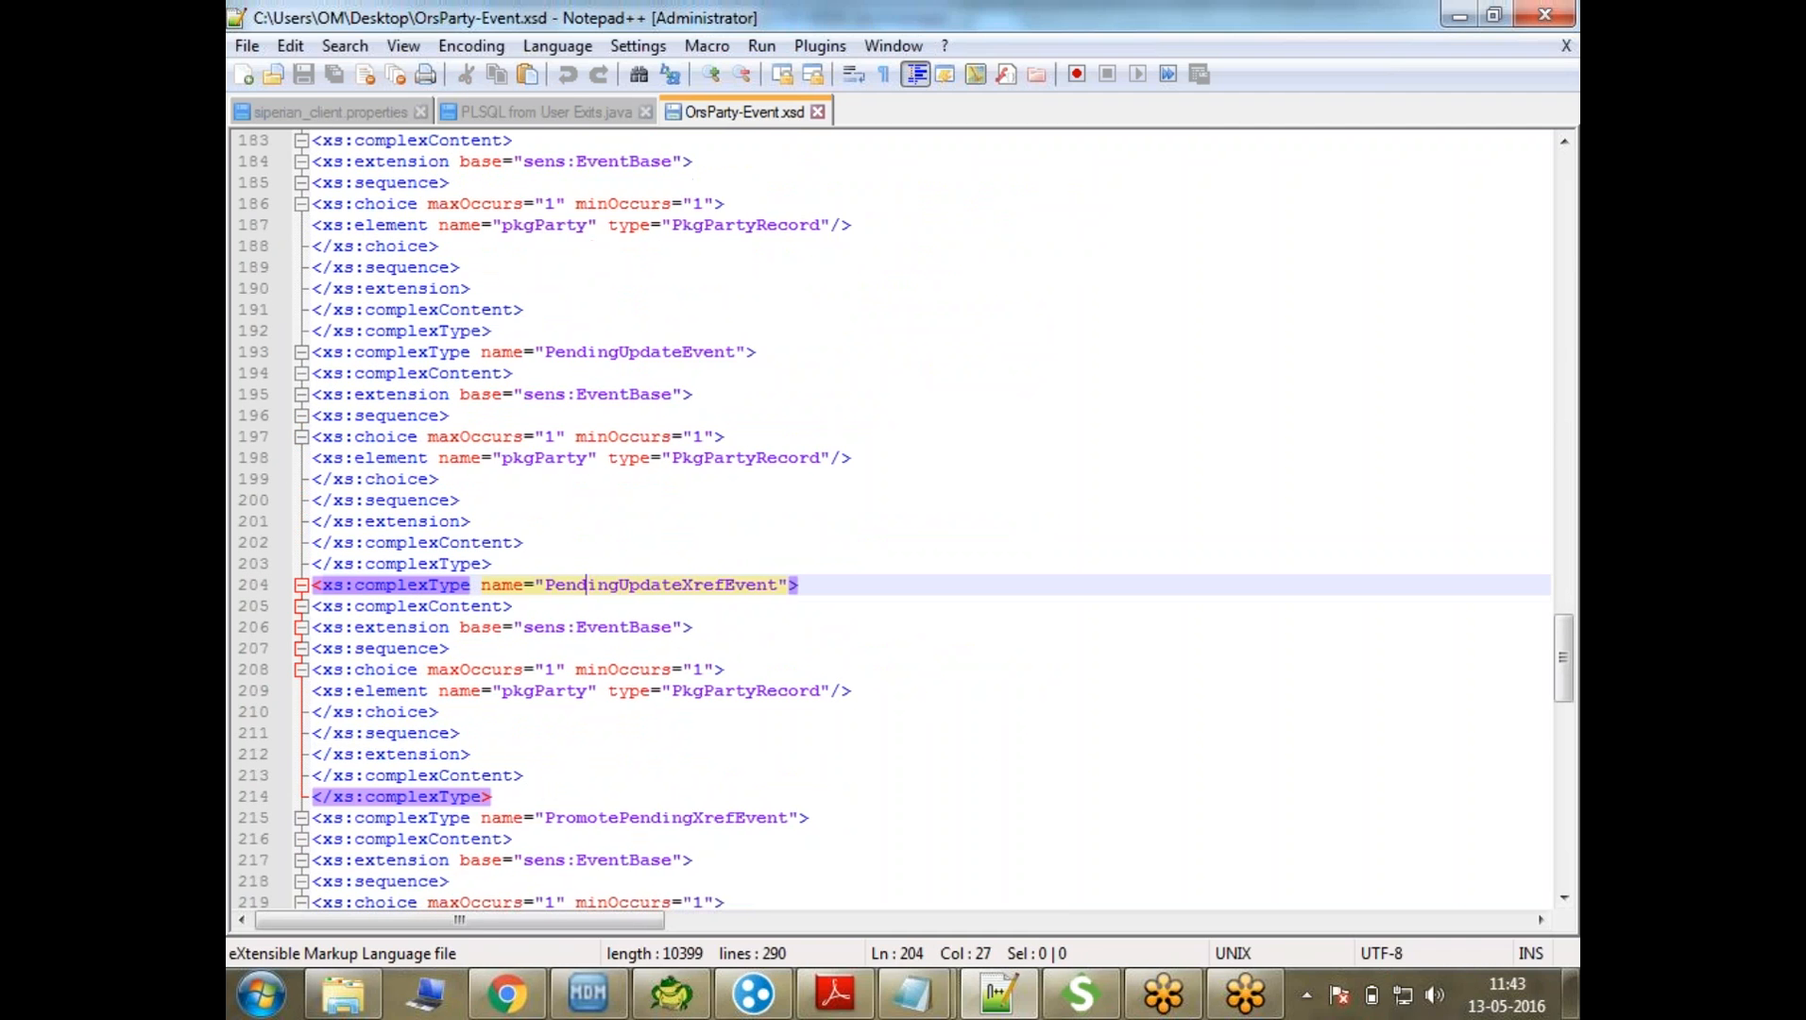
left_click(684, 744)
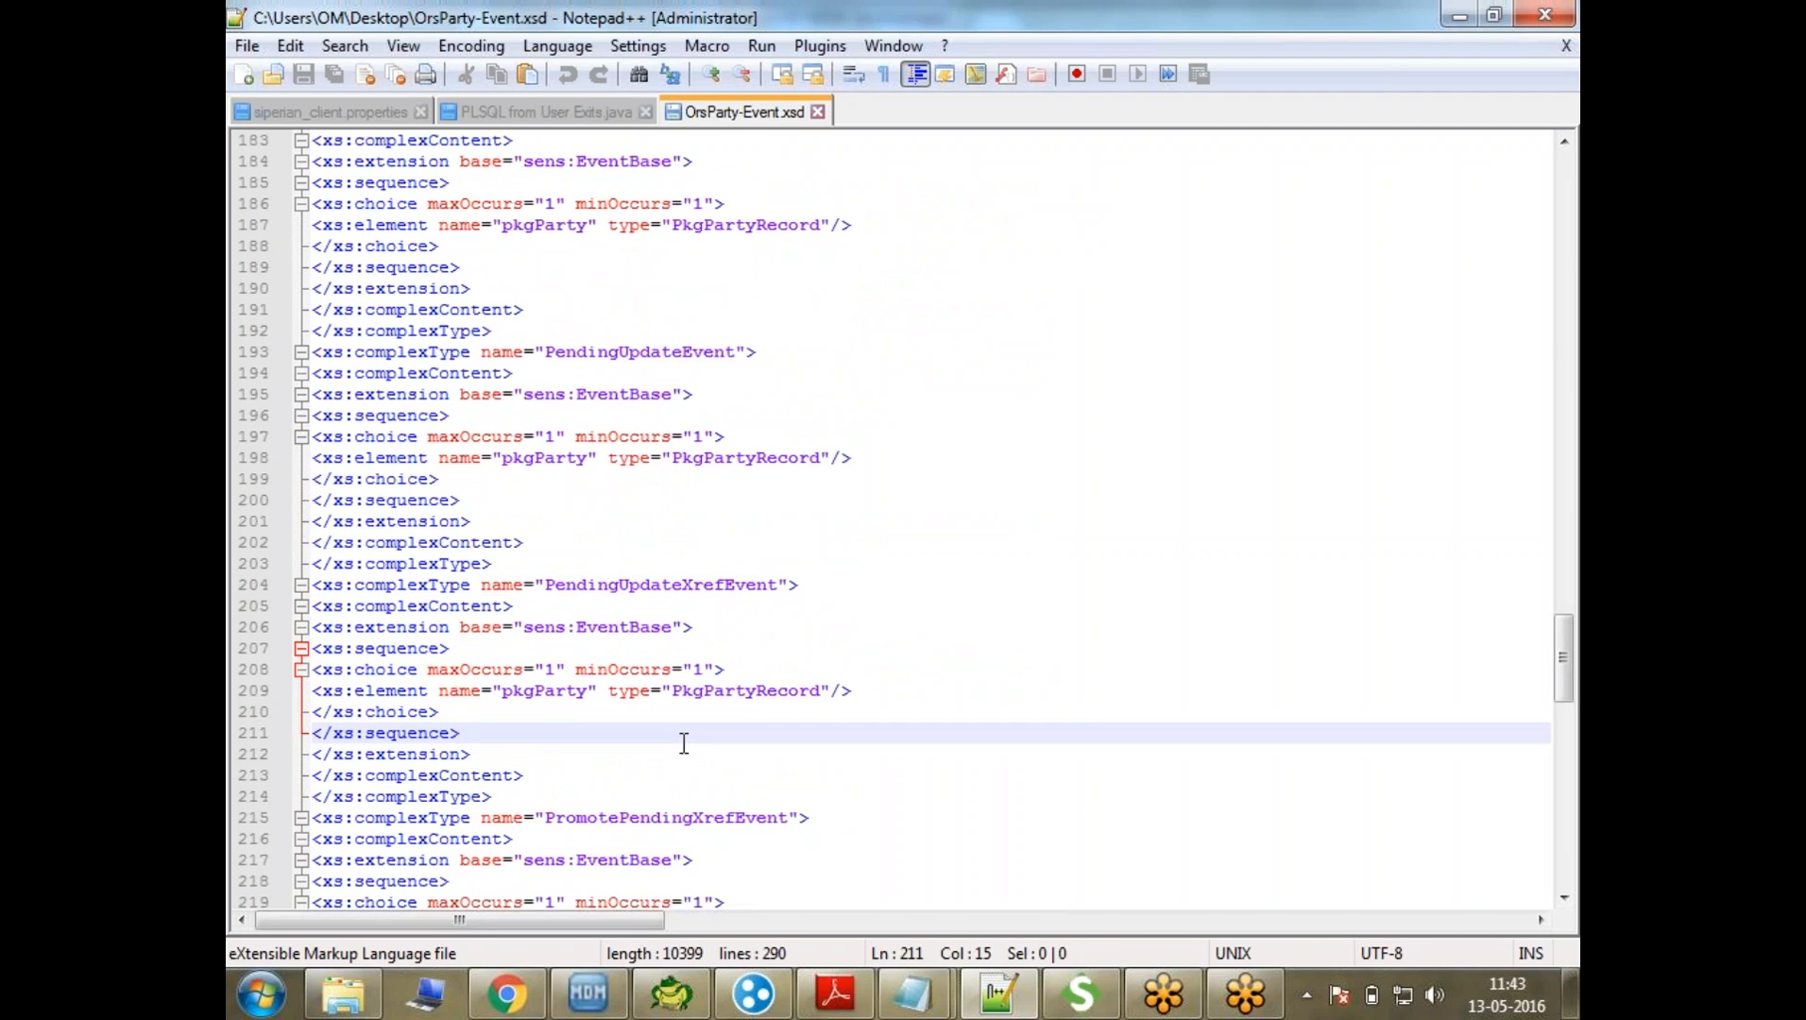
Switch to the Informatica MDM Hub Console and open the message trigger setup of the PARTY base object in the Schema tool
left_click(587, 992)
left_click(397, 338)
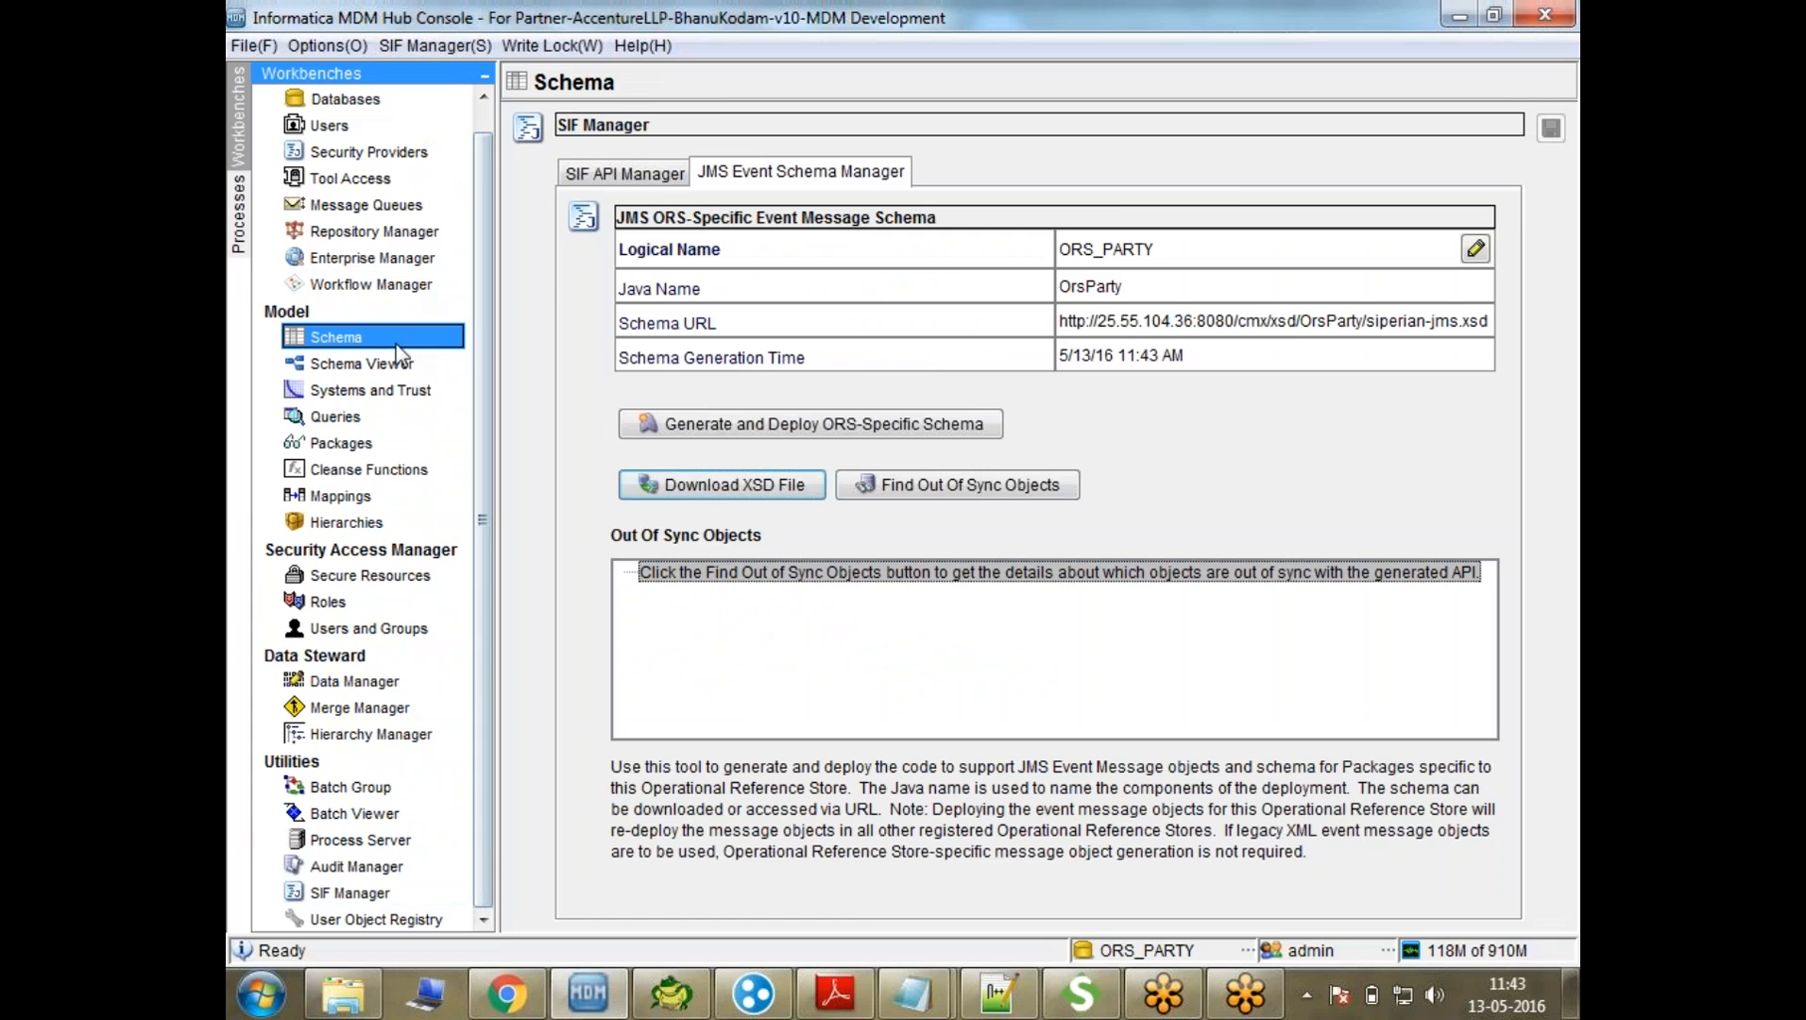
left_click(615, 195)
left_click(614, 216)
left_click(547, 218)
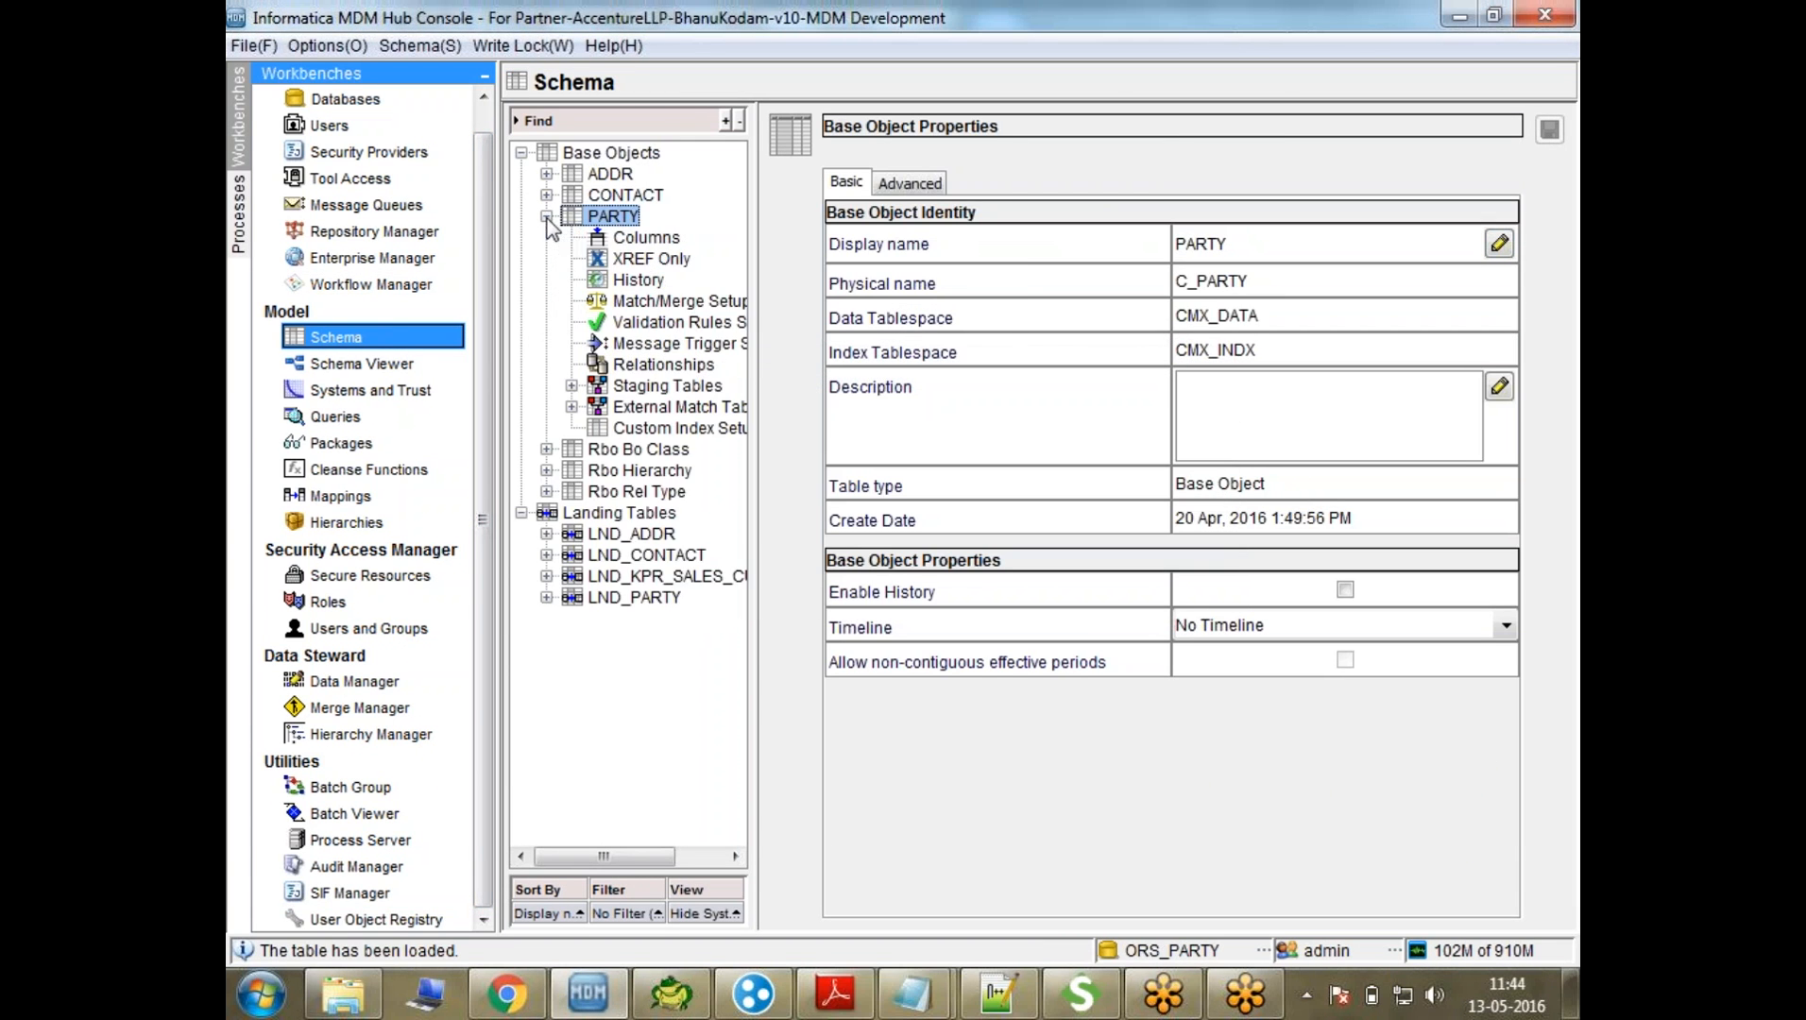
left_click(675, 345)
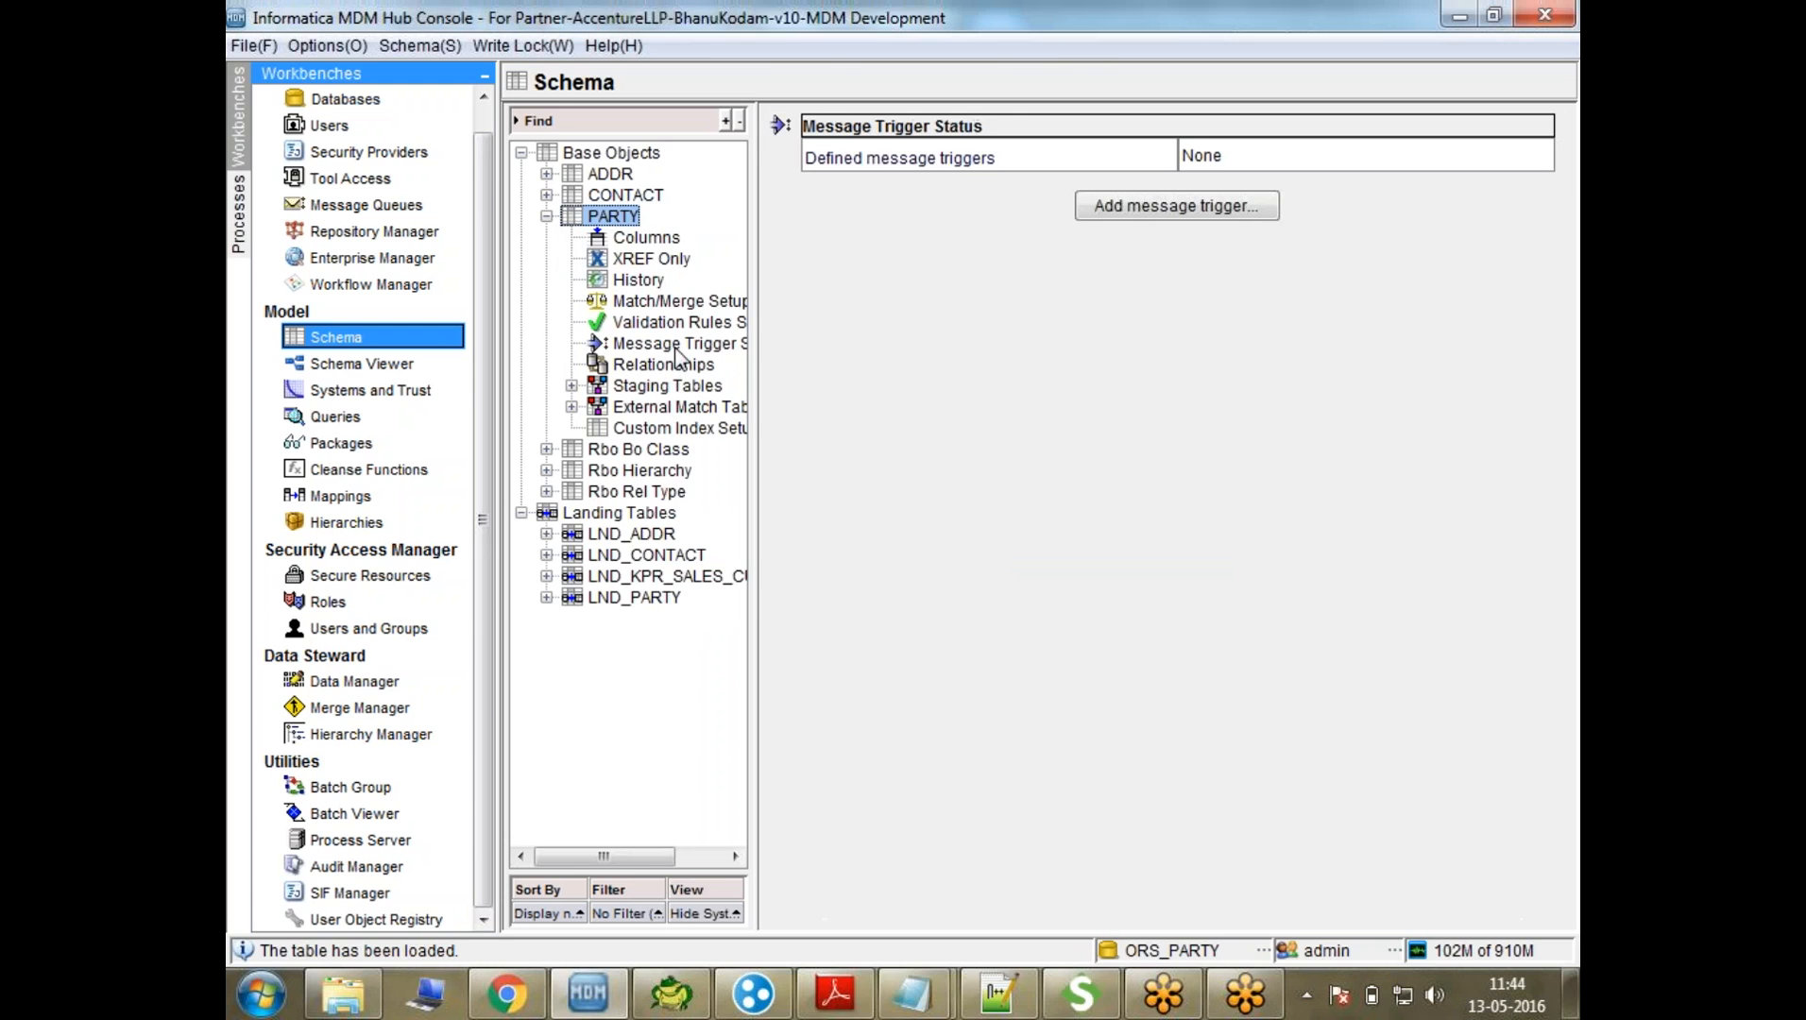
Add a message trigger named sd that uses package PKG_PARTY and sends to the Java:/Queue/OutboundQueue message queue
left_click(1170, 208)
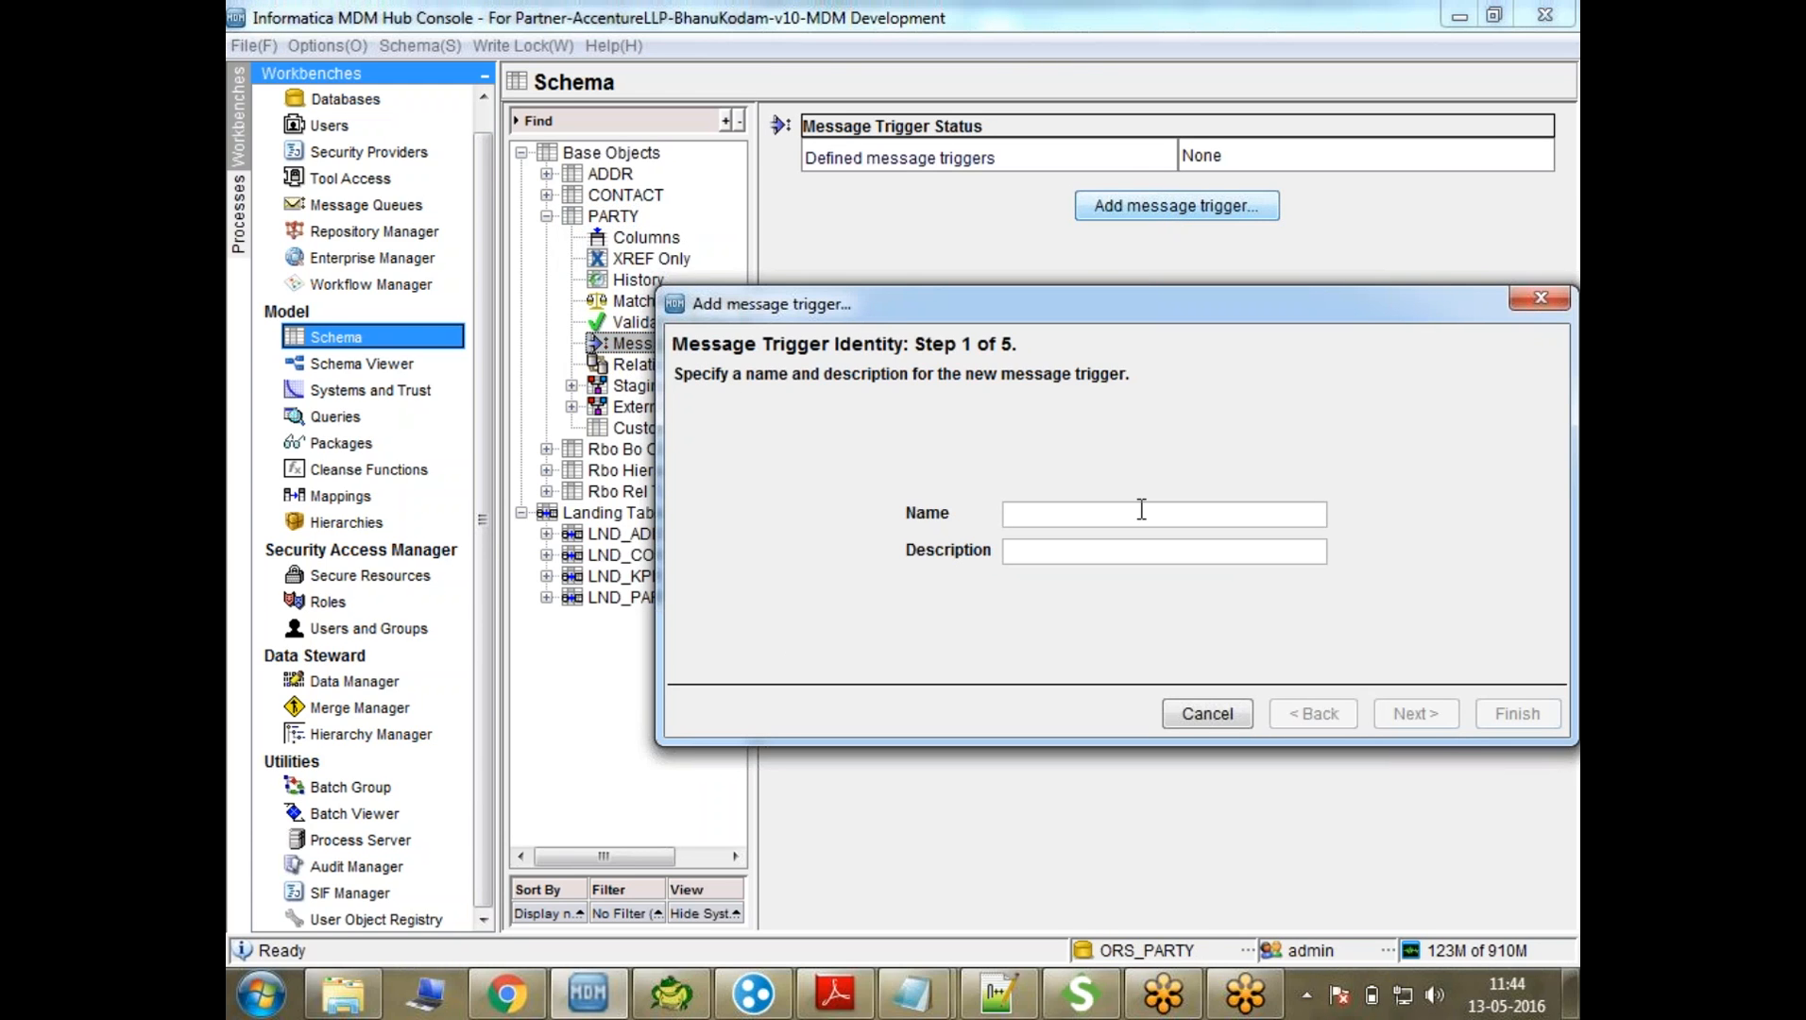
type("w1")
left_click(1416, 715)
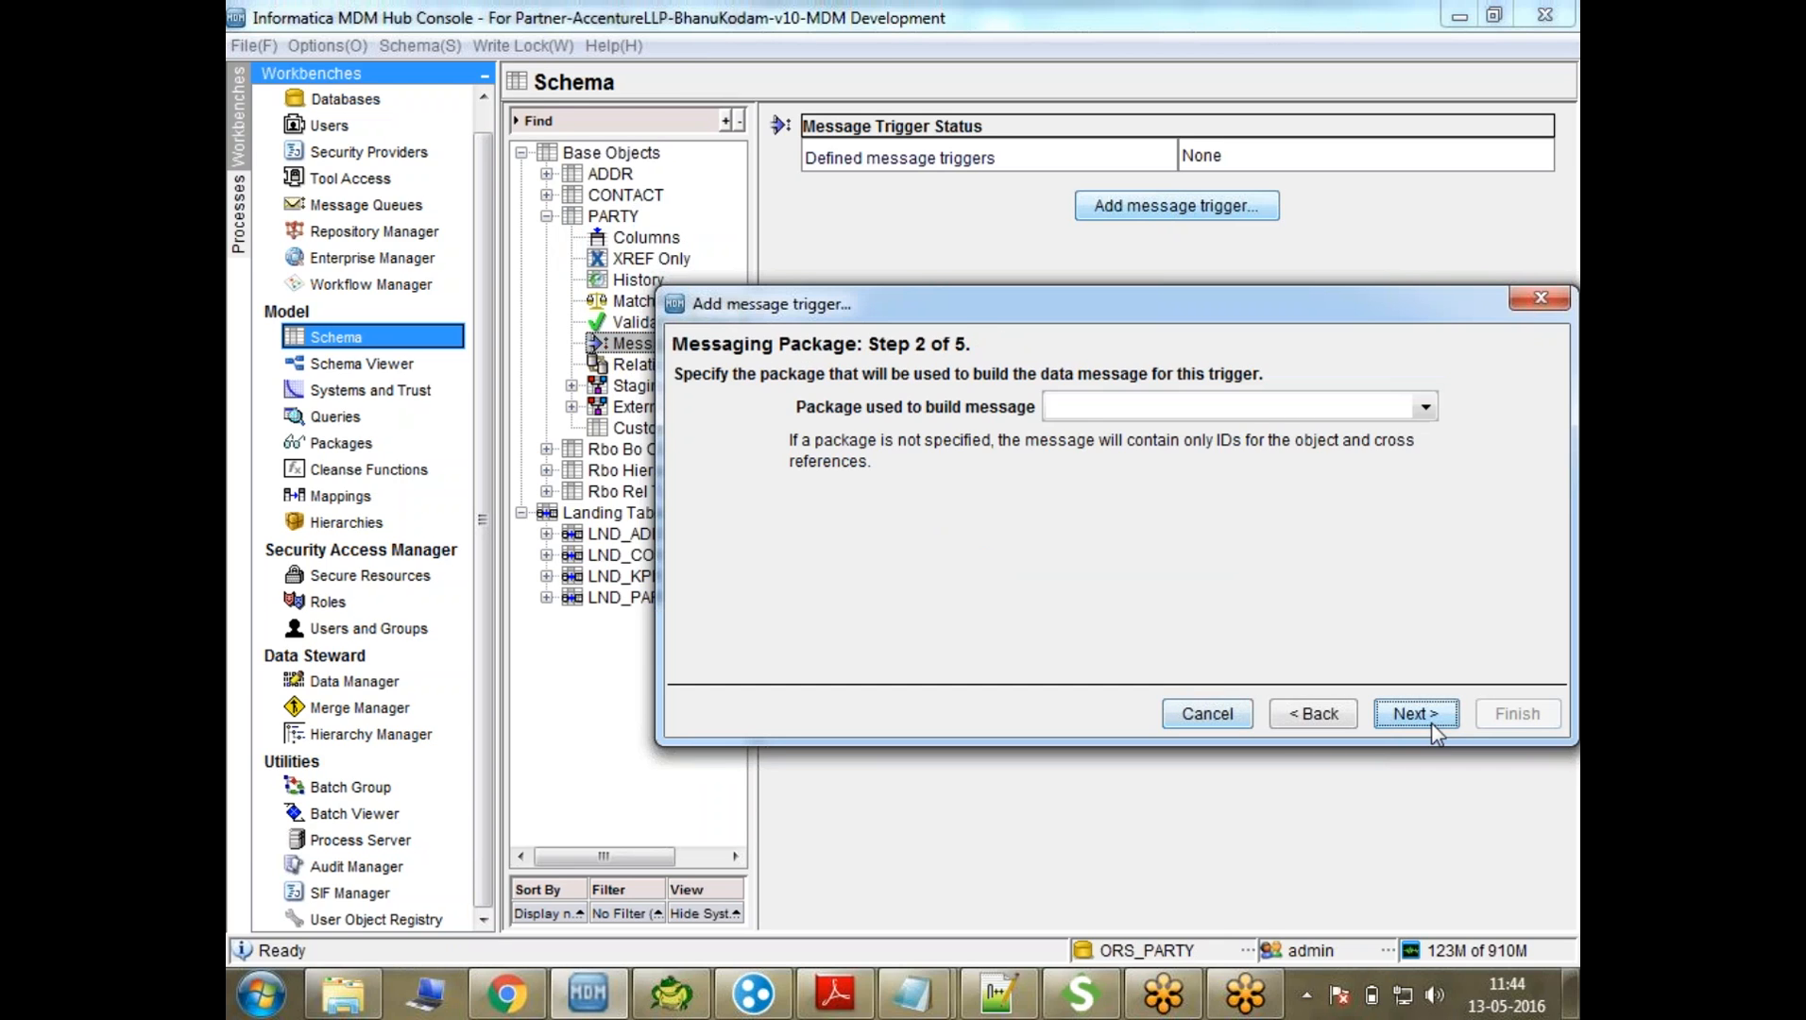
left_click(1323, 407)
left_click(1282, 466)
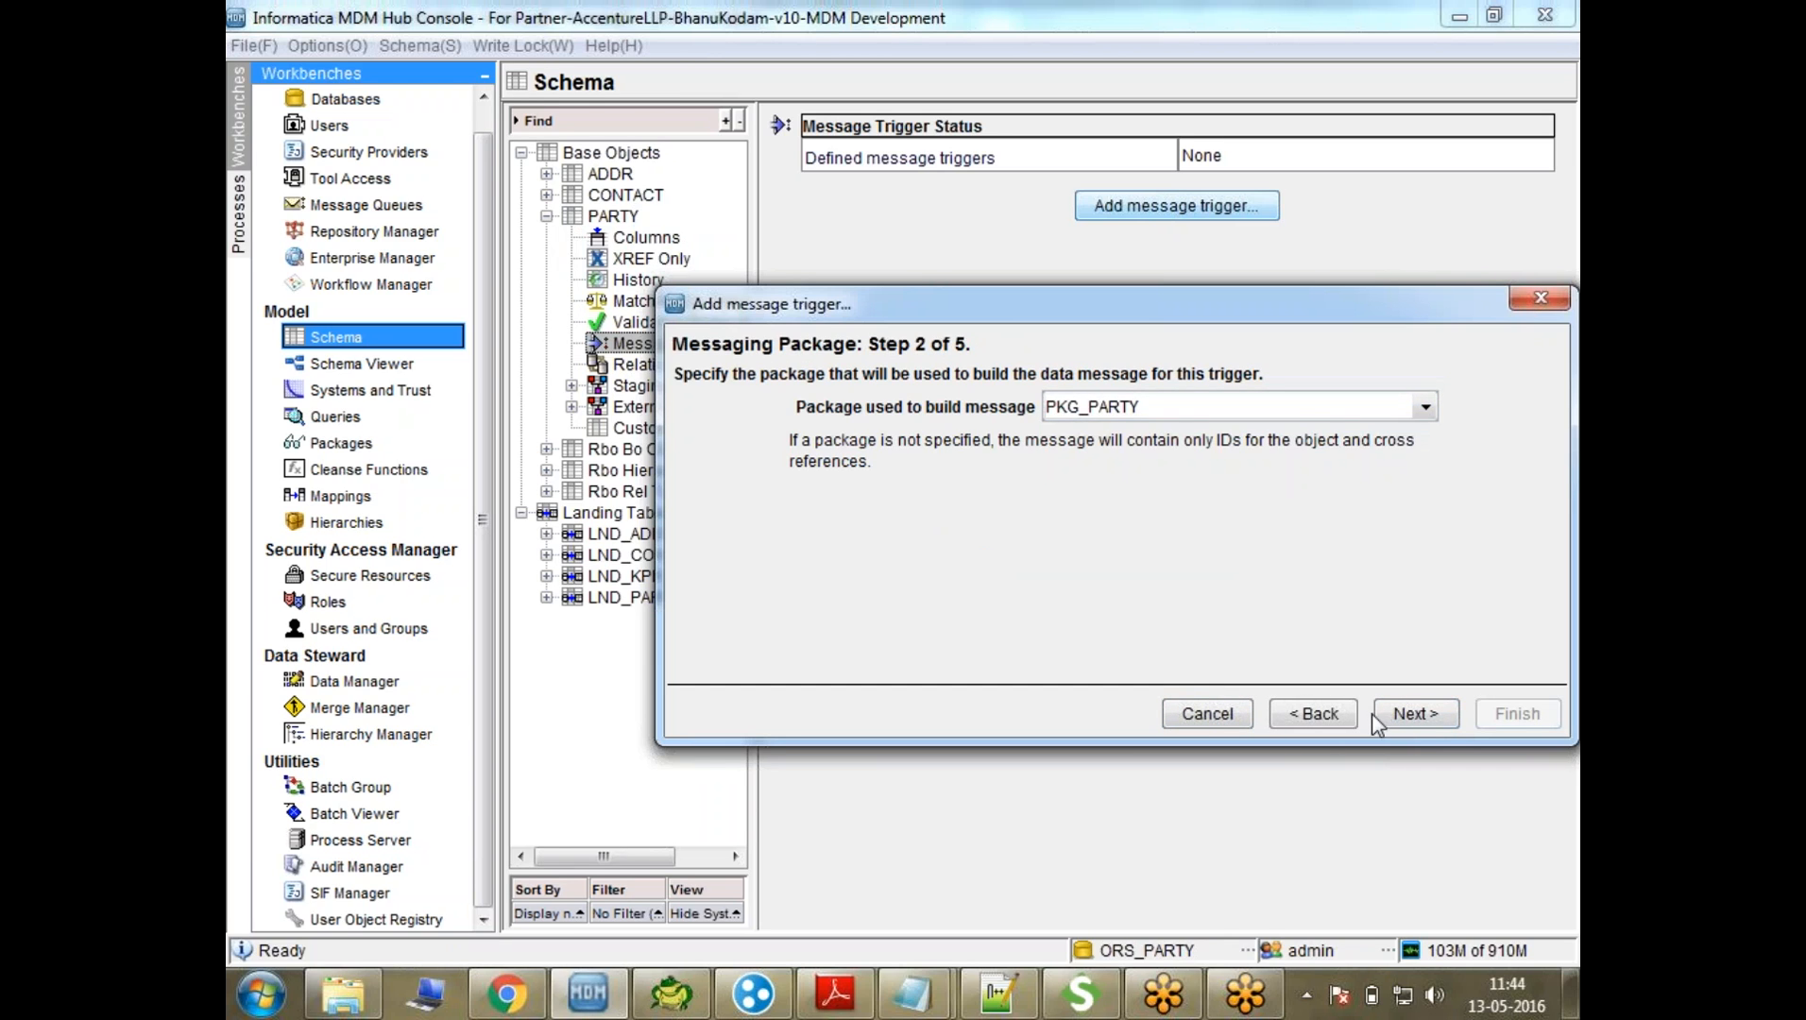
left_click(1402, 716)
left_click(825, 505)
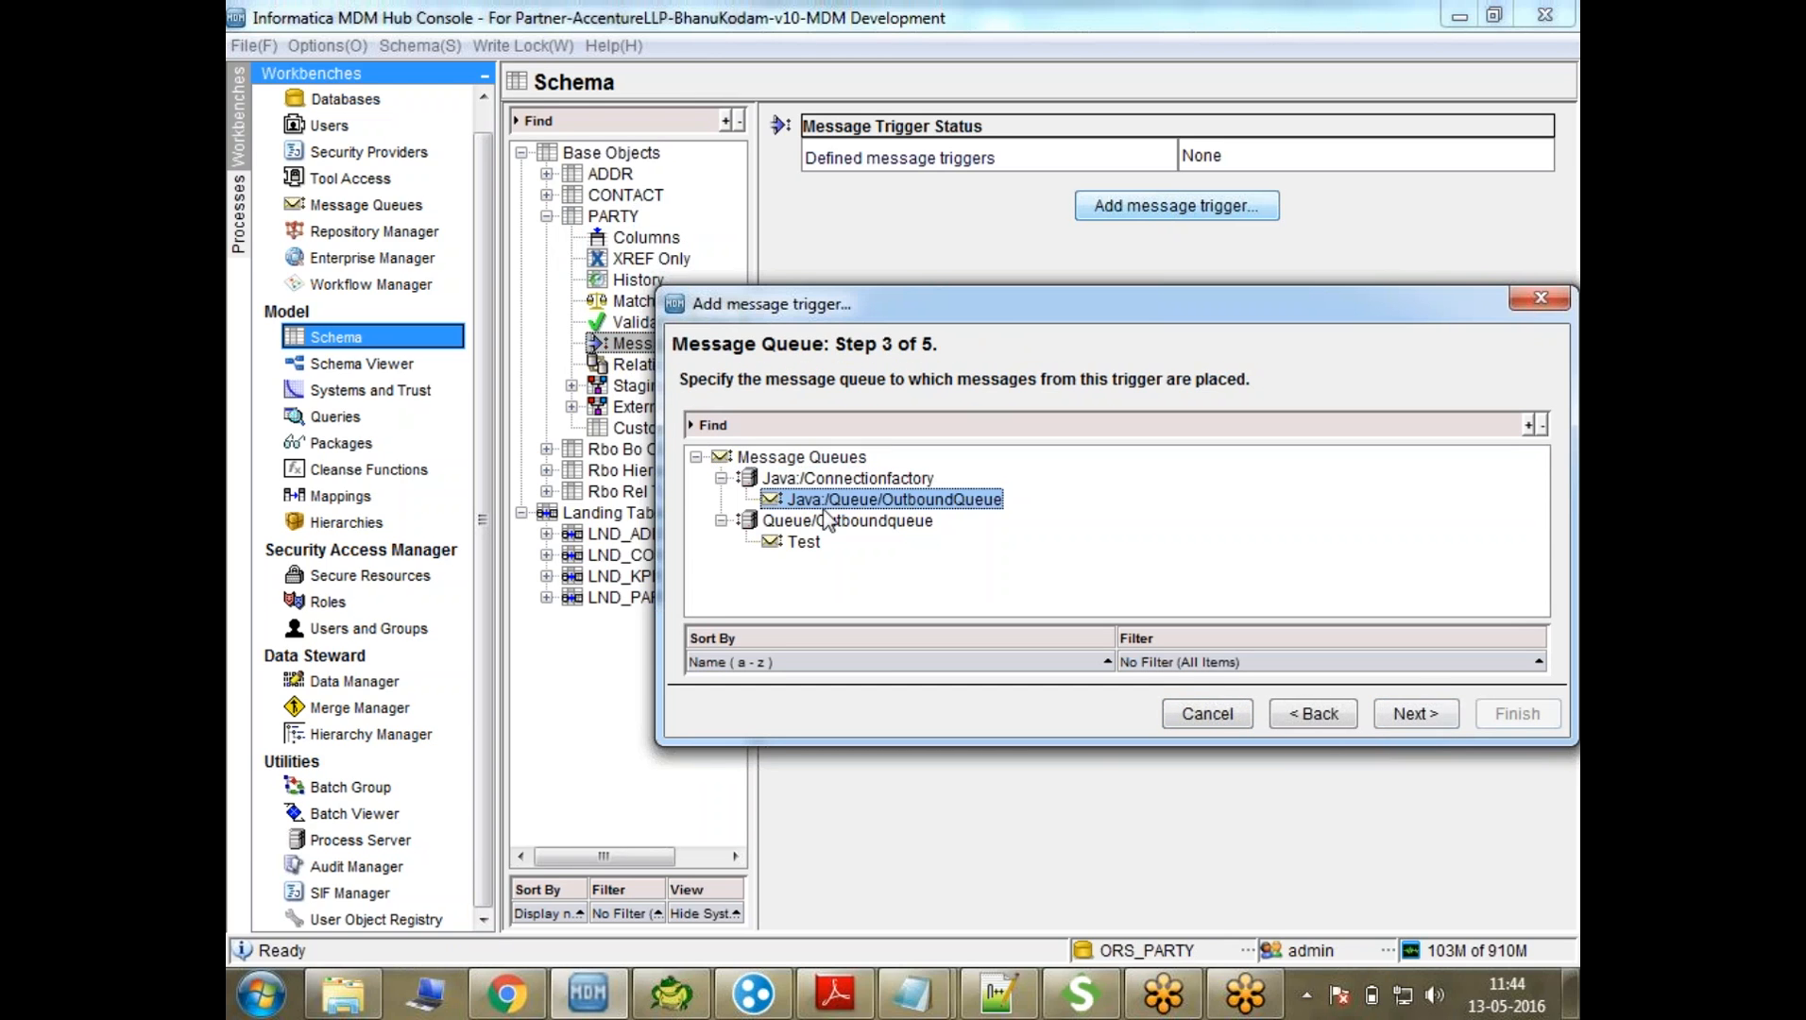
left_click(1409, 715)
Enable Triggering and In Message for Admin and CKR, and select the adding new data, updating existing data and XREF-only update events
left_click(1276, 475)
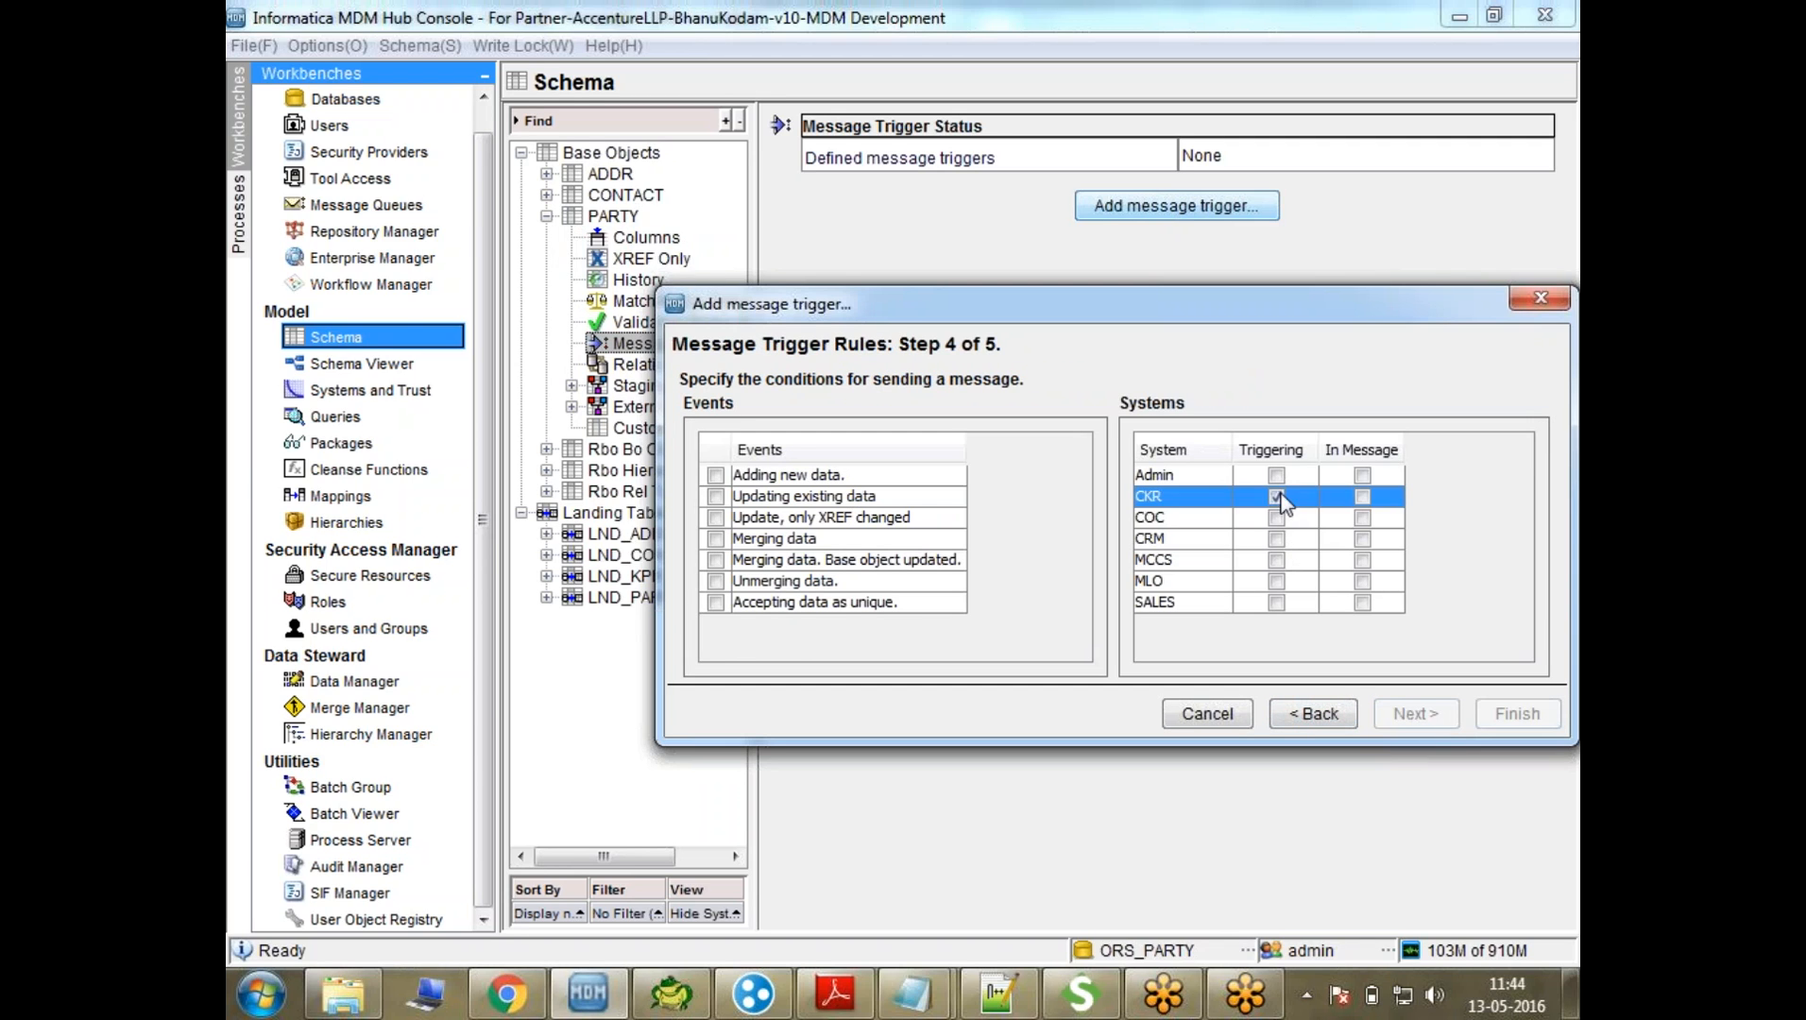
left_click(1276, 496)
left_click(1362, 475)
left_click(1362, 496)
left_click(715, 475)
left_click(715, 497)
left_click(715, 518)
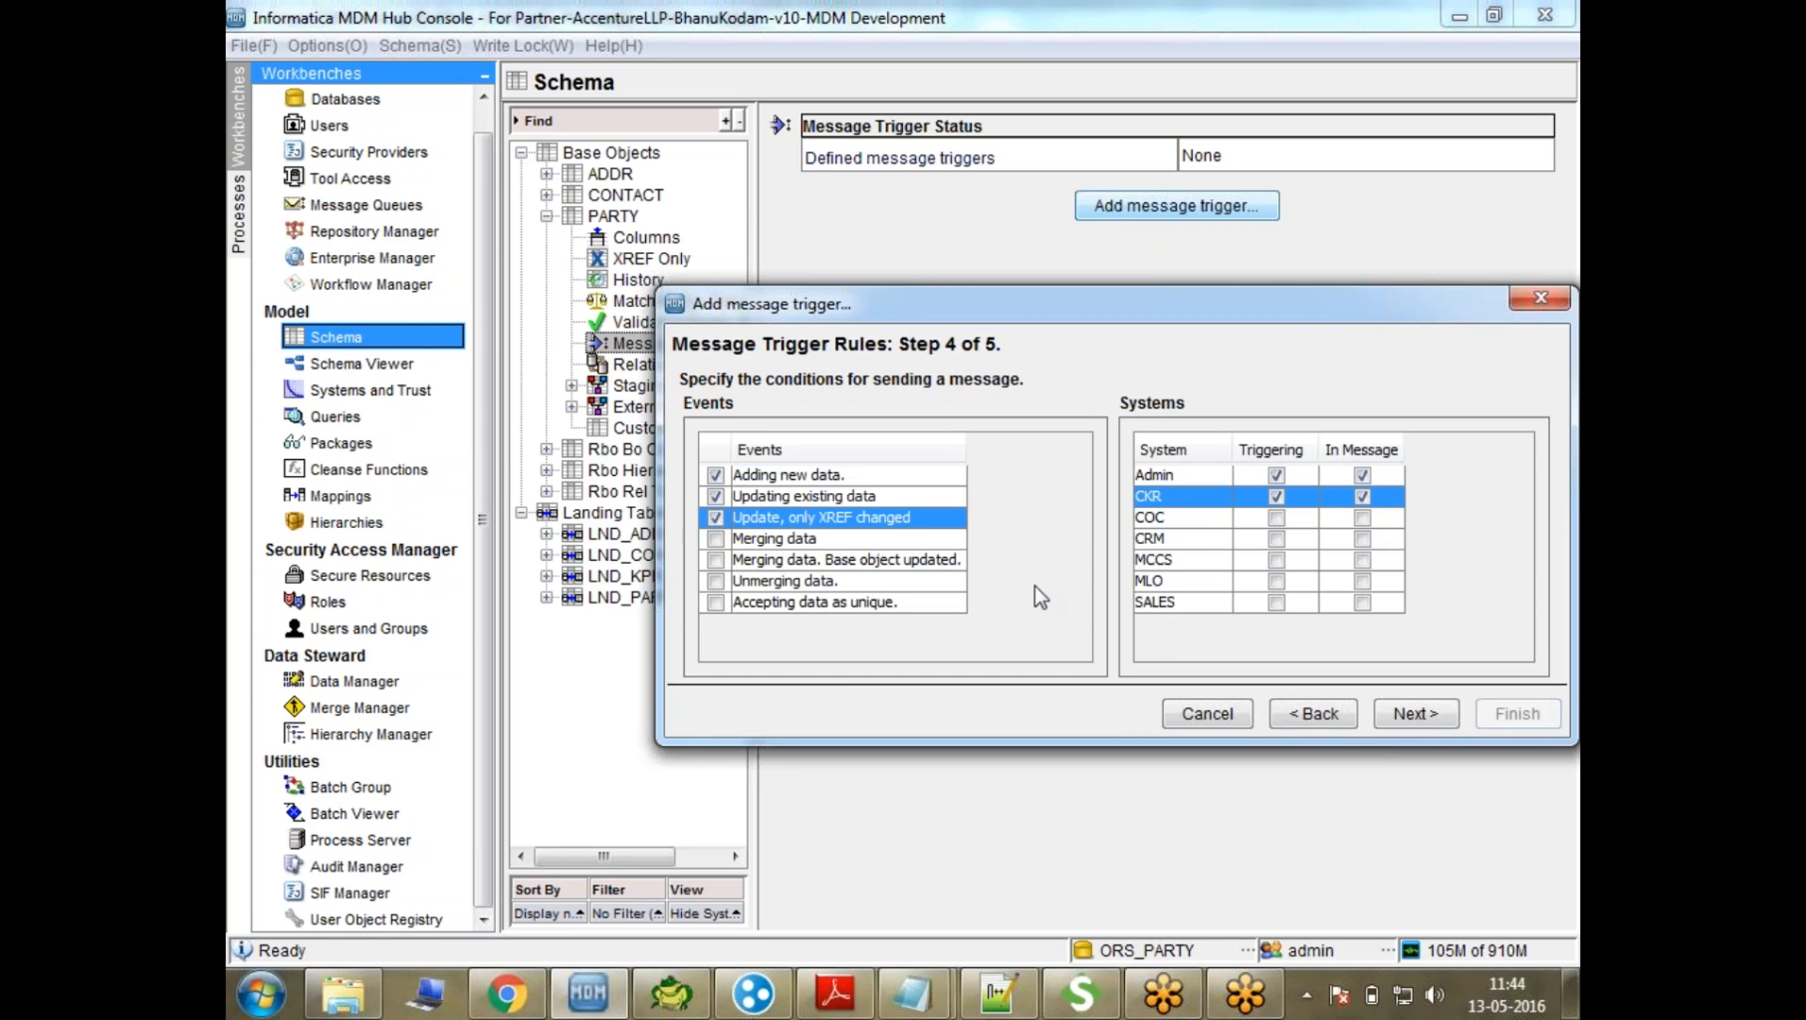
Set the listening columns to trigger a message if any column changes and finish creating the message trigger
left_click(1434, 708)
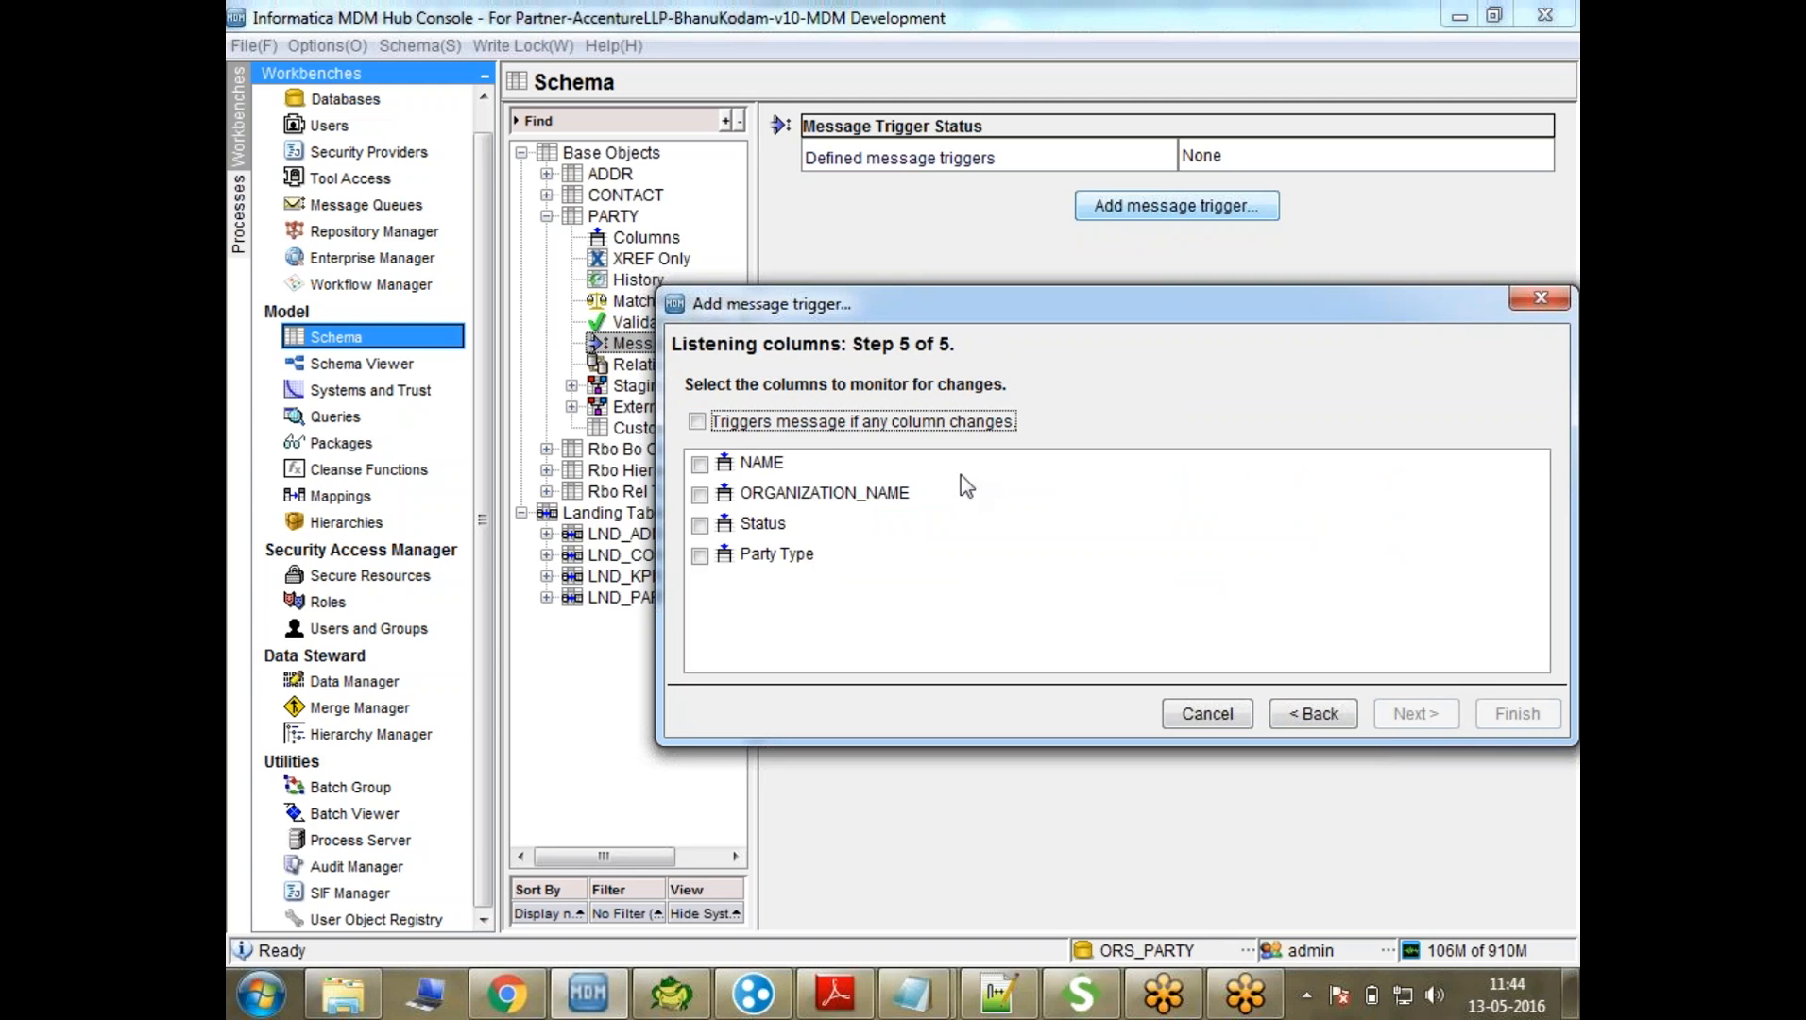
left_click(824, 423)
left_click(1504, 714)
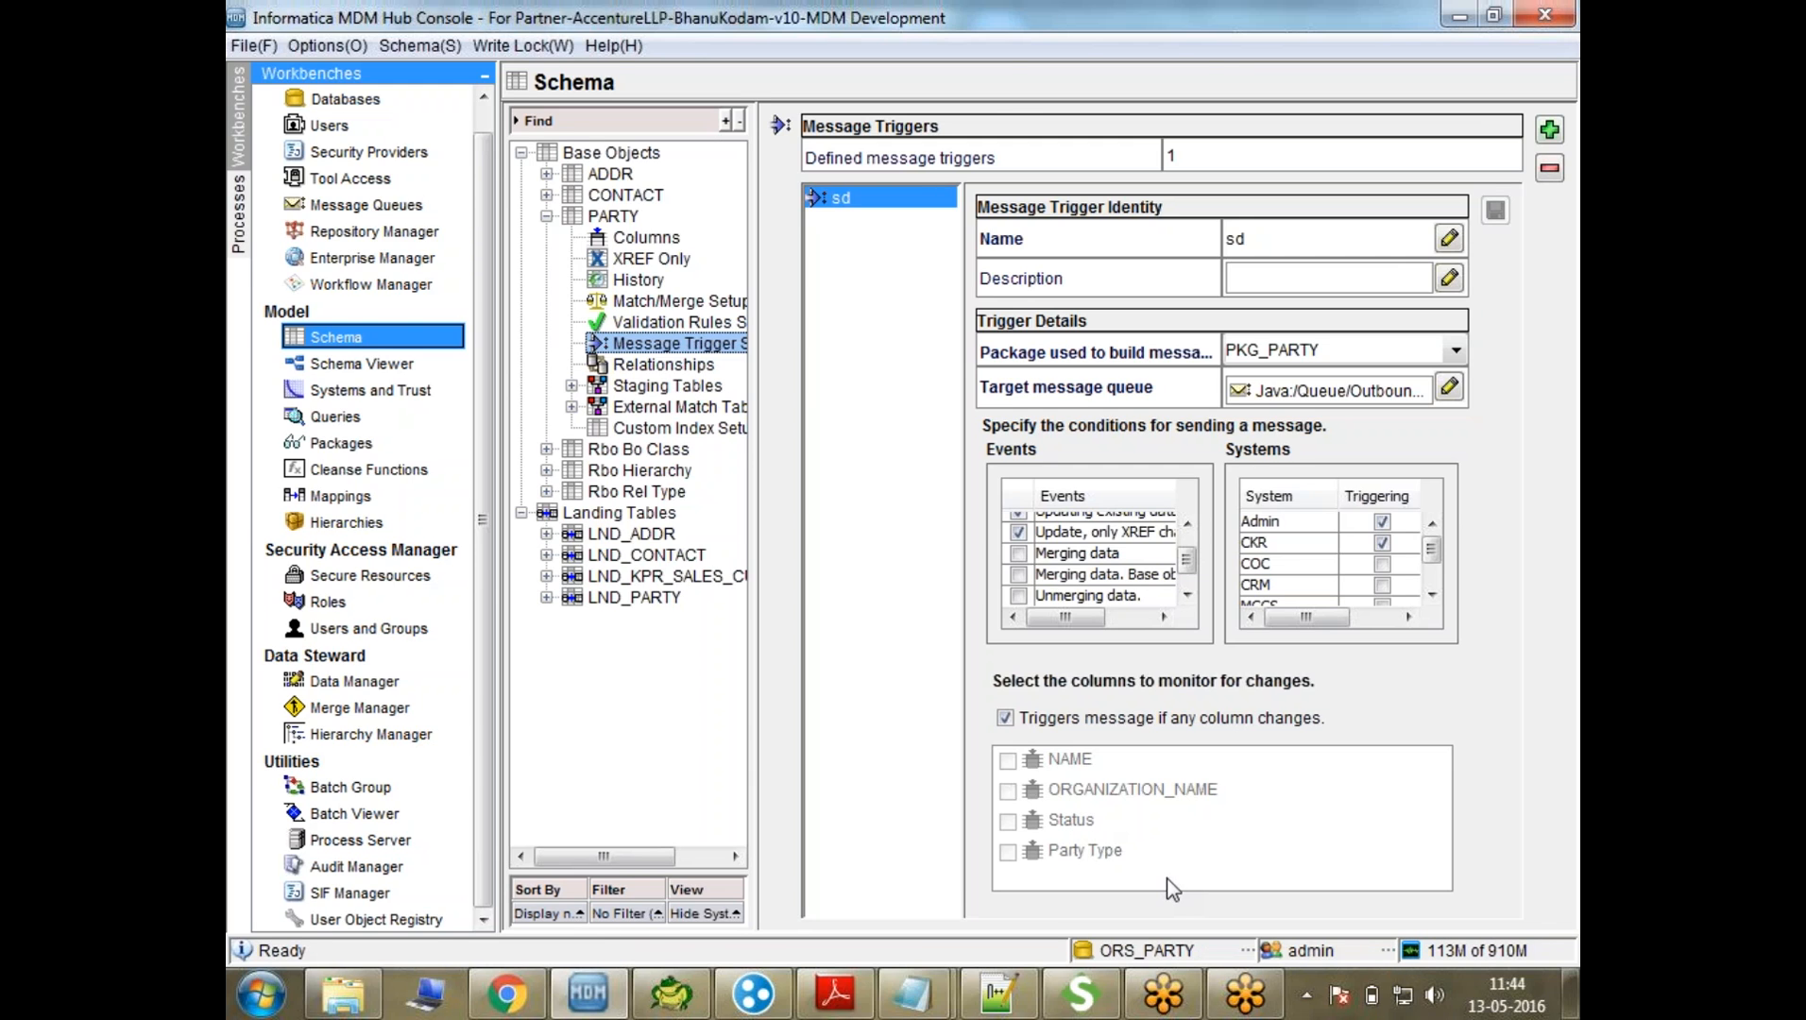
Switch to OrsParty-Event.xsd in Notepad++ and review it from the root event elements to the PkgPartyRecord definition at the end
left_click(999, 991)
left_click(992, 559)
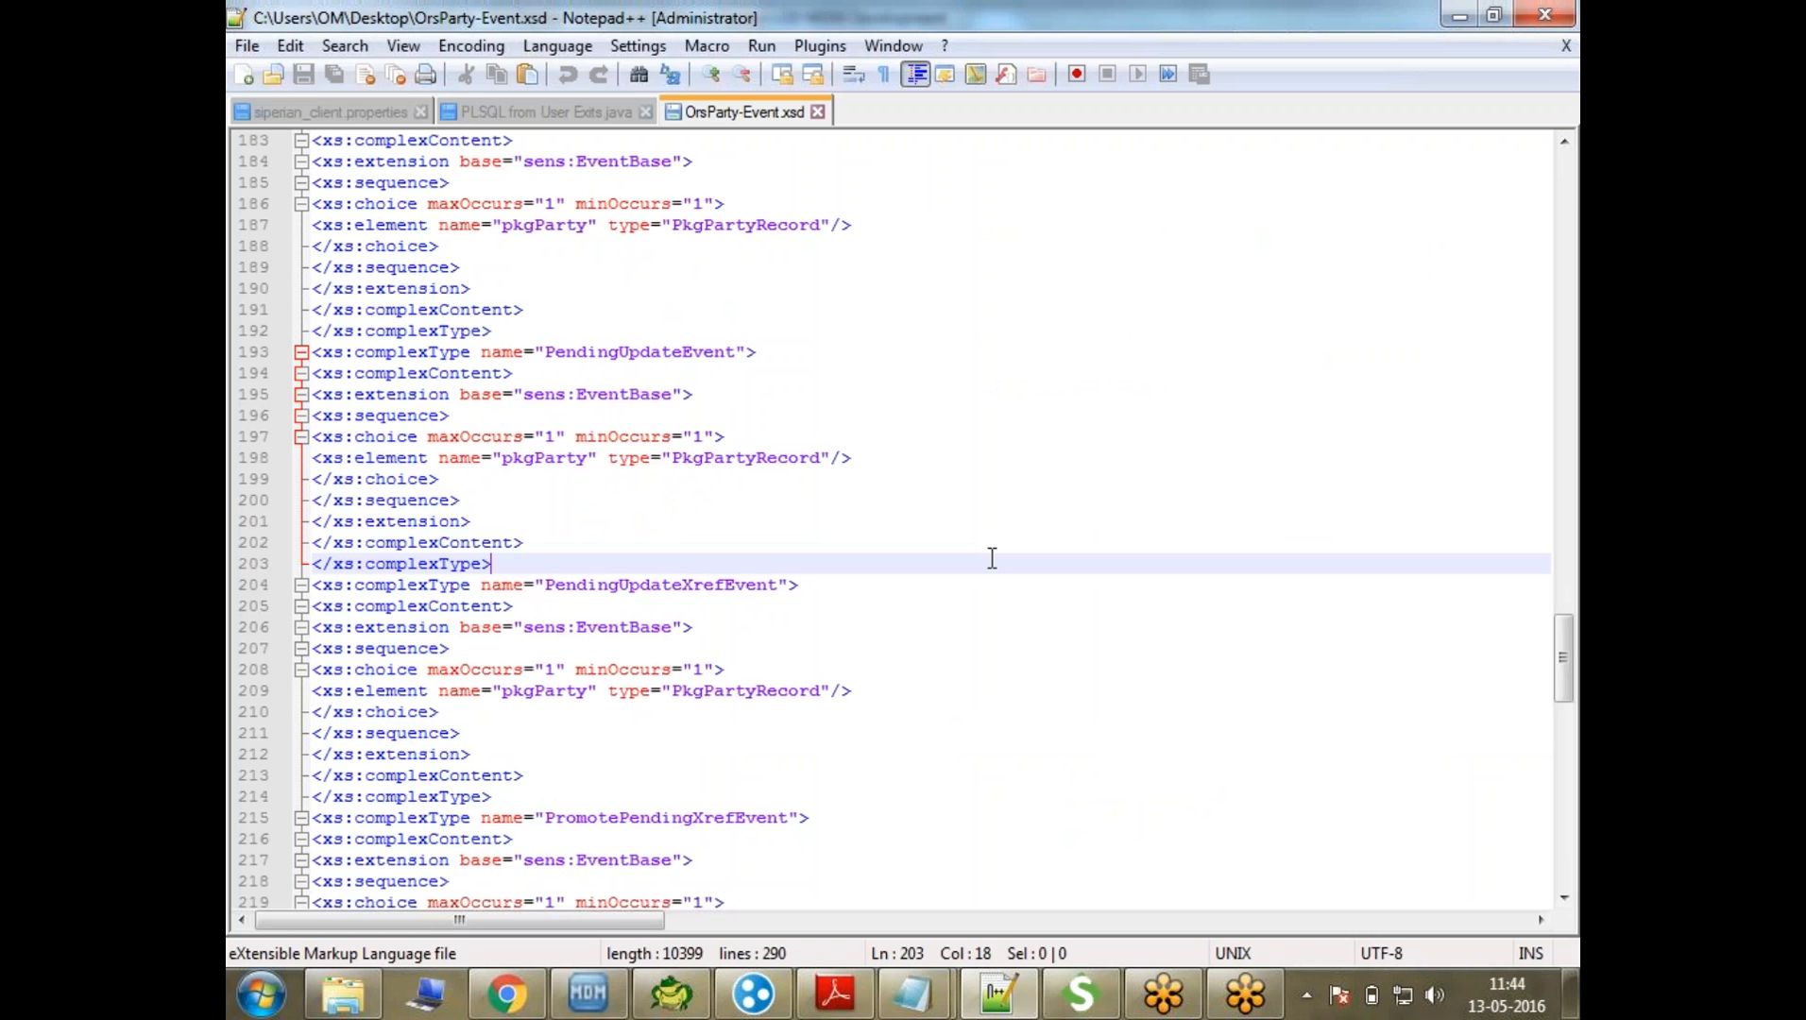
key("Page_Up")
key("Page_Up")
key("Page_Up")
key("Page_Up")
key("Page_Up")
key("Page_Up")
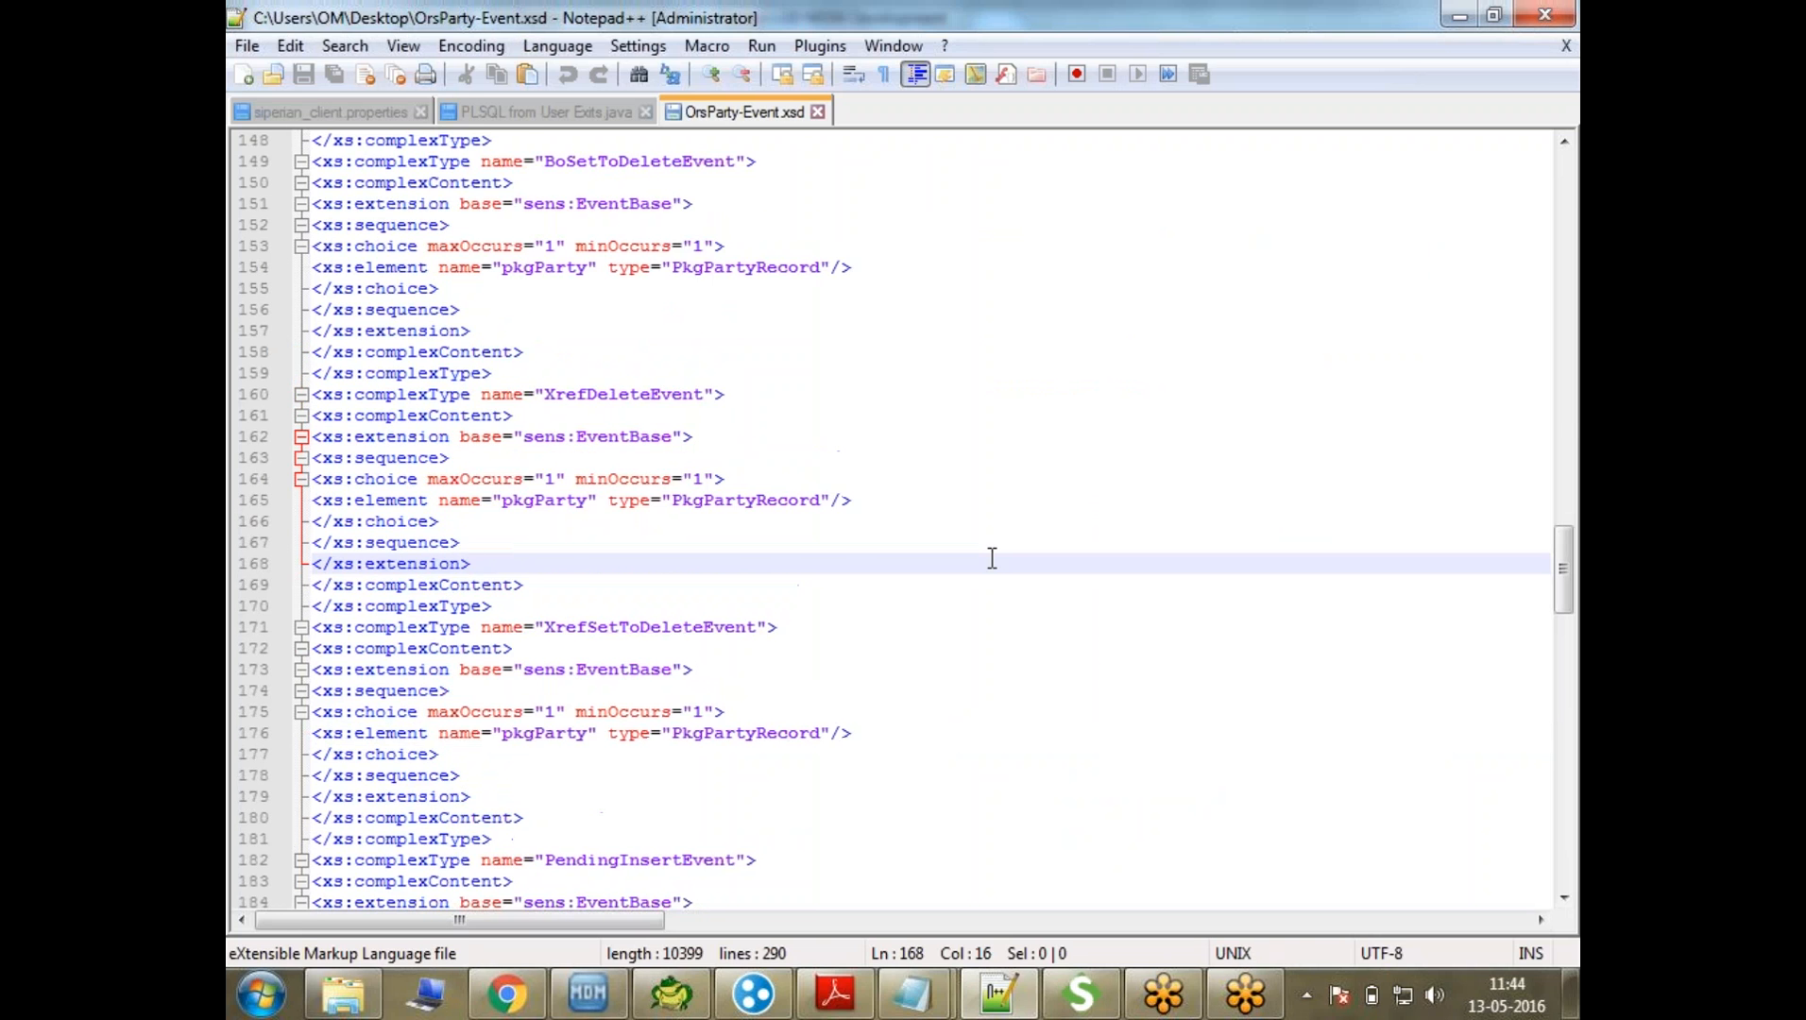
key("Home")
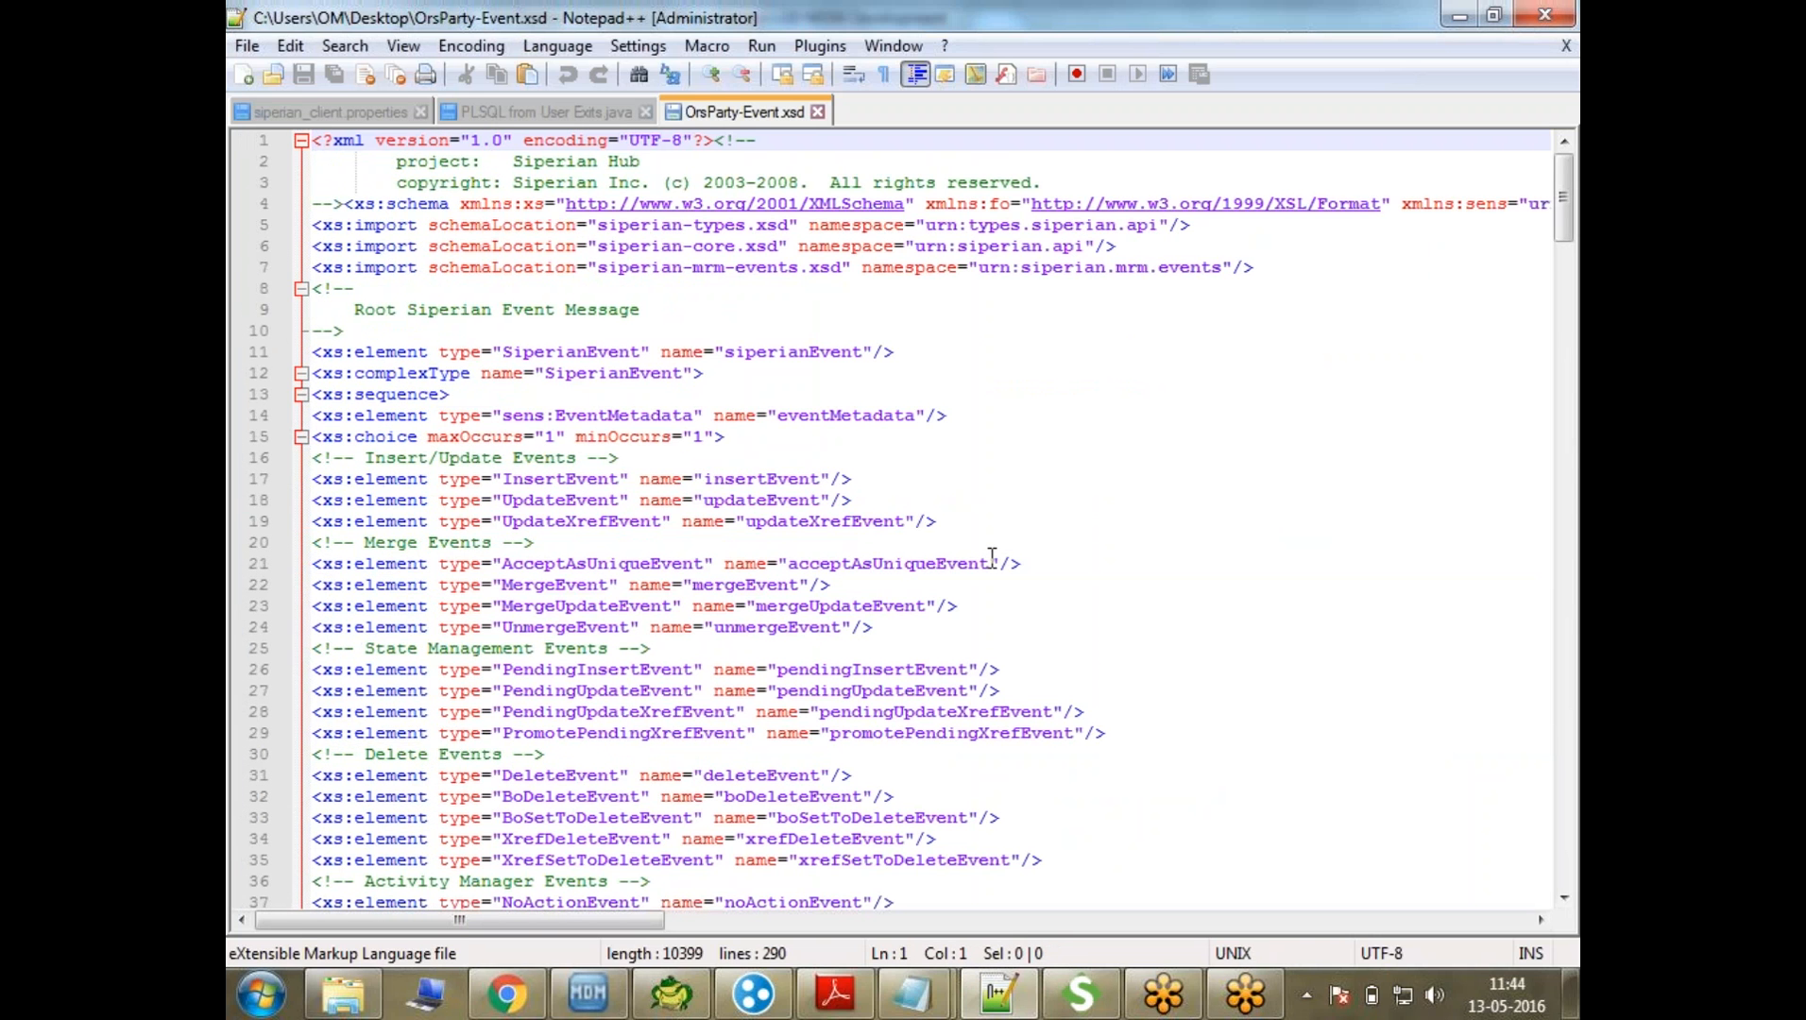
key("Page_Down")
key("ctrl+End")
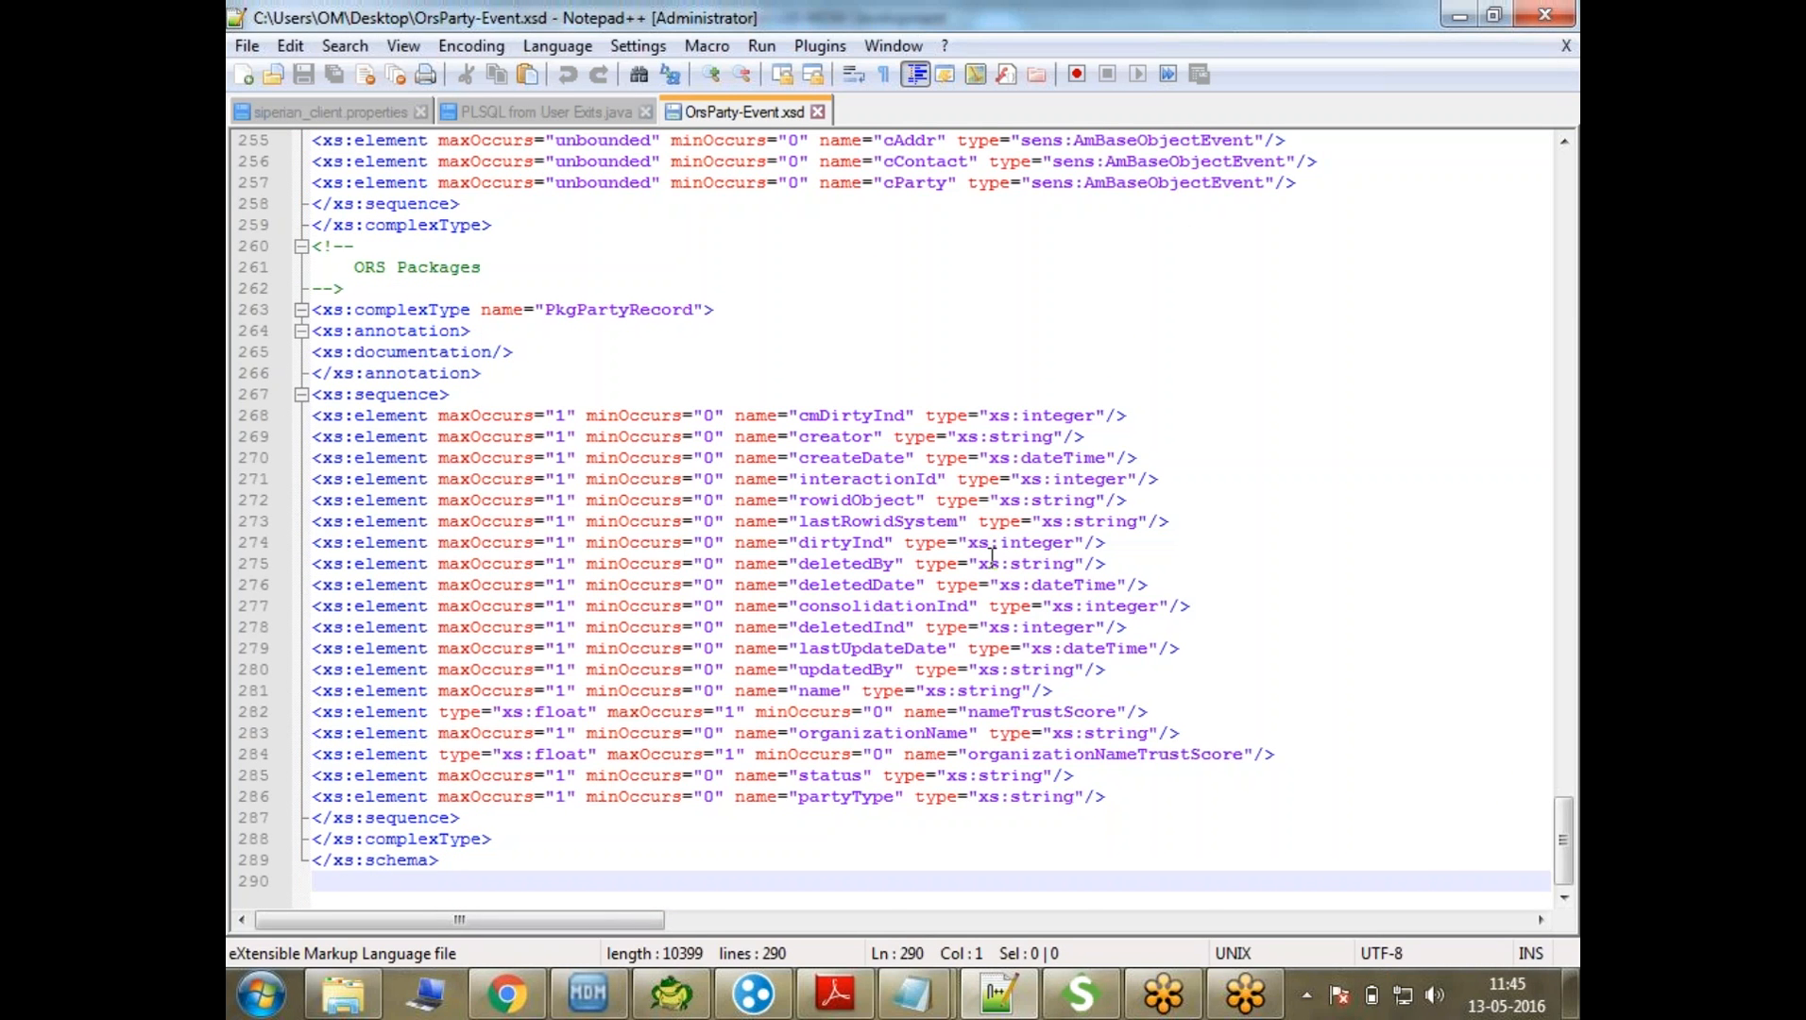
Review OrsParty-Event.xsd backwards from the PkgPartyRecord definition through the event complex types to the root event message elements
key("Up")
key("Page_Up")
key("Page_Up")
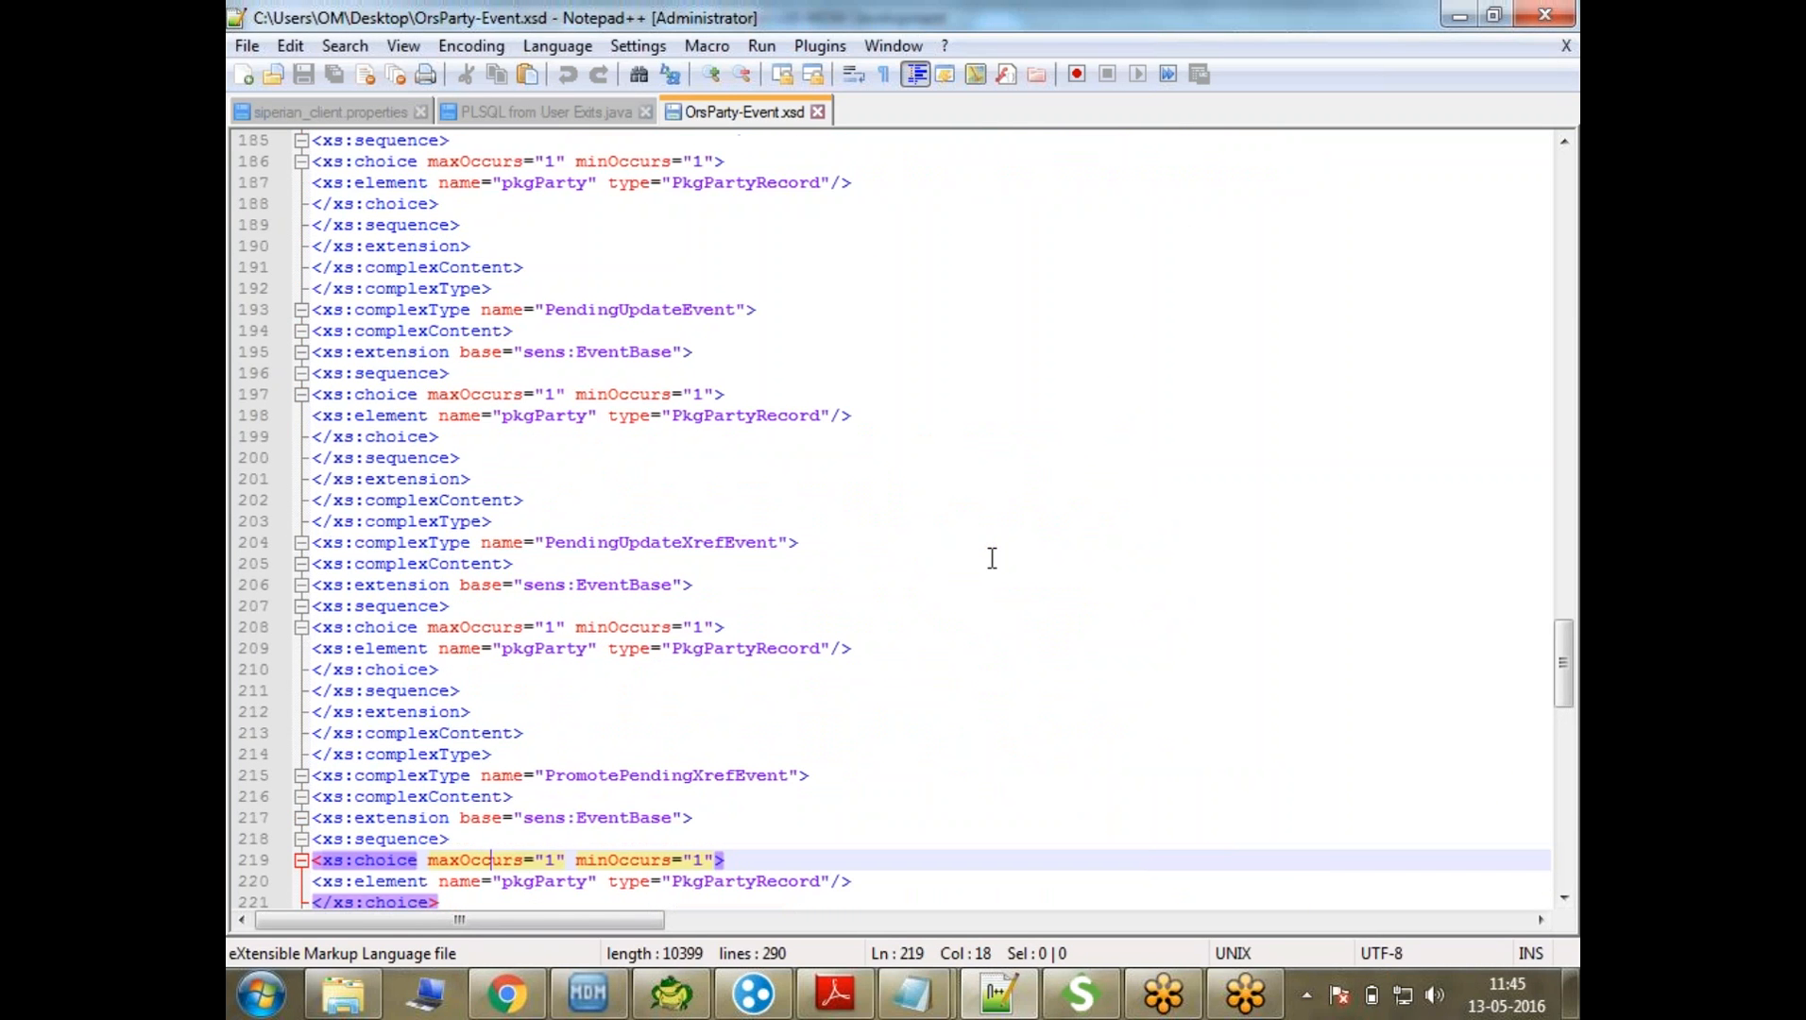
key("Up")
key("Up")
key("Up")
key("Up")
key("Up")
key("Up")
key("Up")
key("Up")
key("Up")
key("Up")
key("Up")
key("Up")
key("Up")
key("Up")
key("Up")
key("Up")
key("Up")
key("Up")
key("Up")
key("Up")
key("Up")
key("Up")
key("Up")
key("Up")
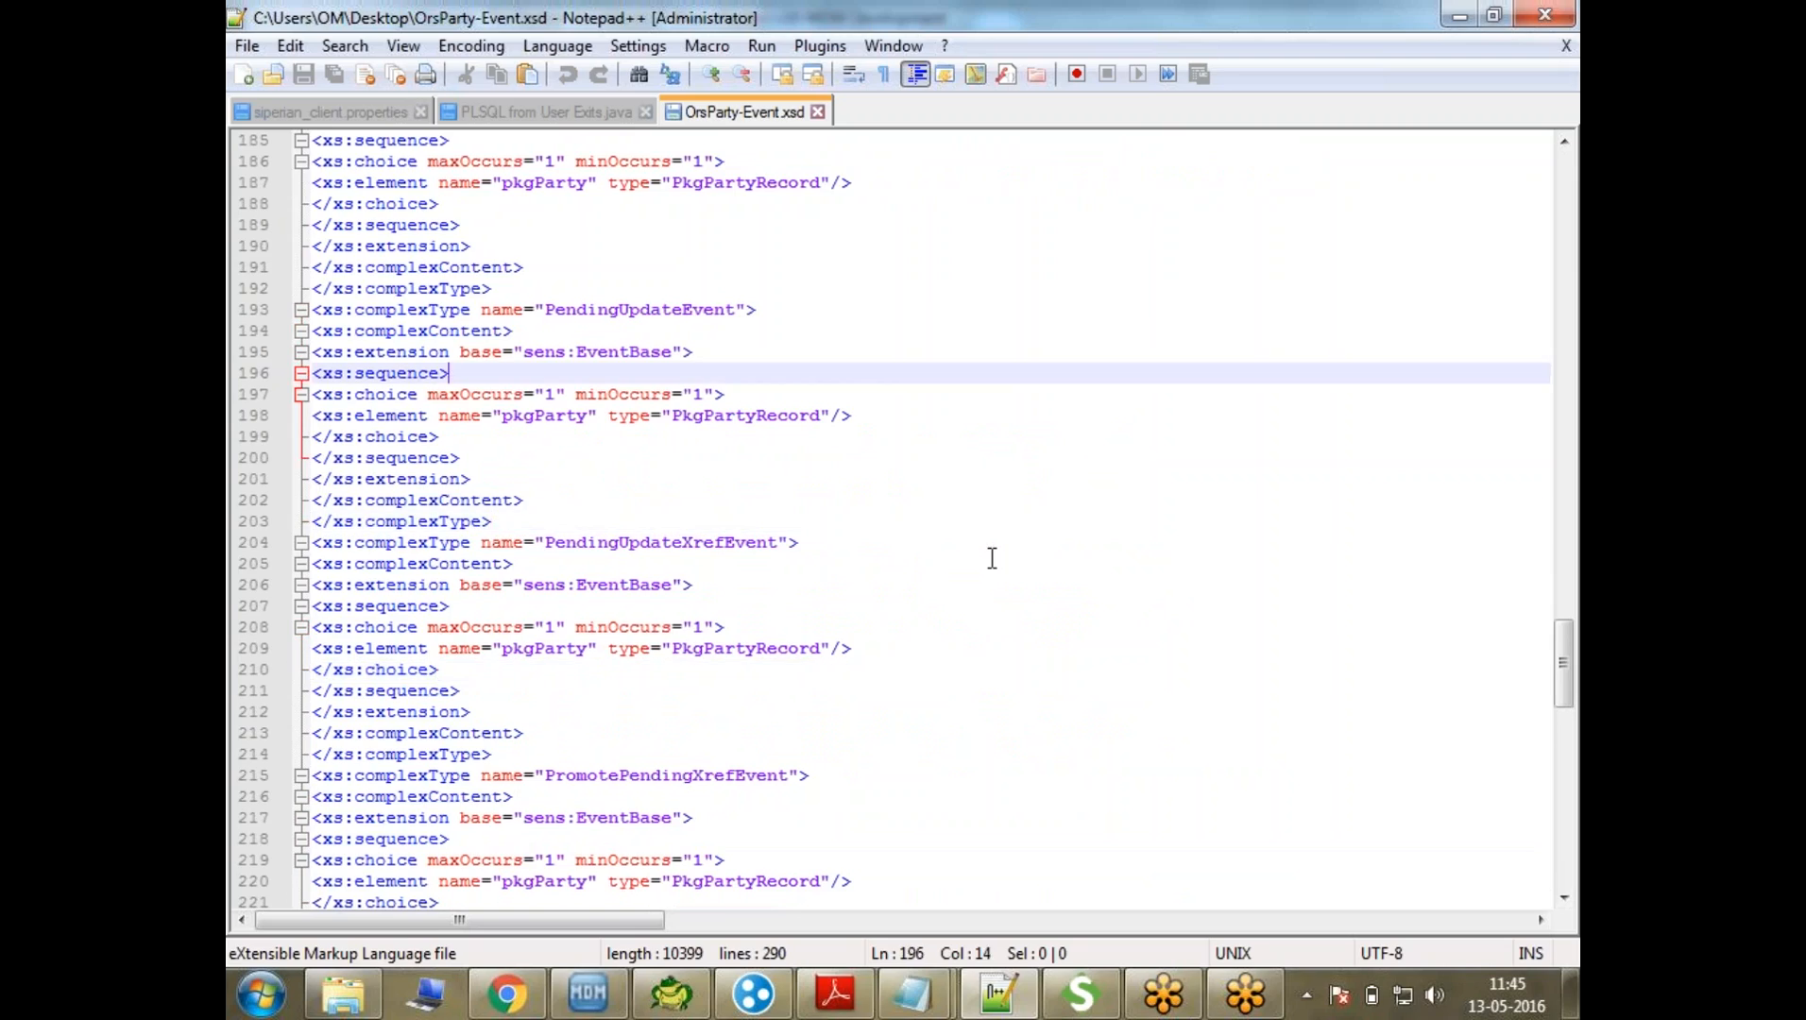
key("Up")
key("Up")
key("Up")
key("Up")
key("Up")
key("Up")
key("Up")
key("Up")
key("Up")
key("Up")
key("Up")
key("Up")
key("Up")
key("Up")
key("Up")
key("Up")
key("Up")
key("Up")
key("Up")
key("Up")
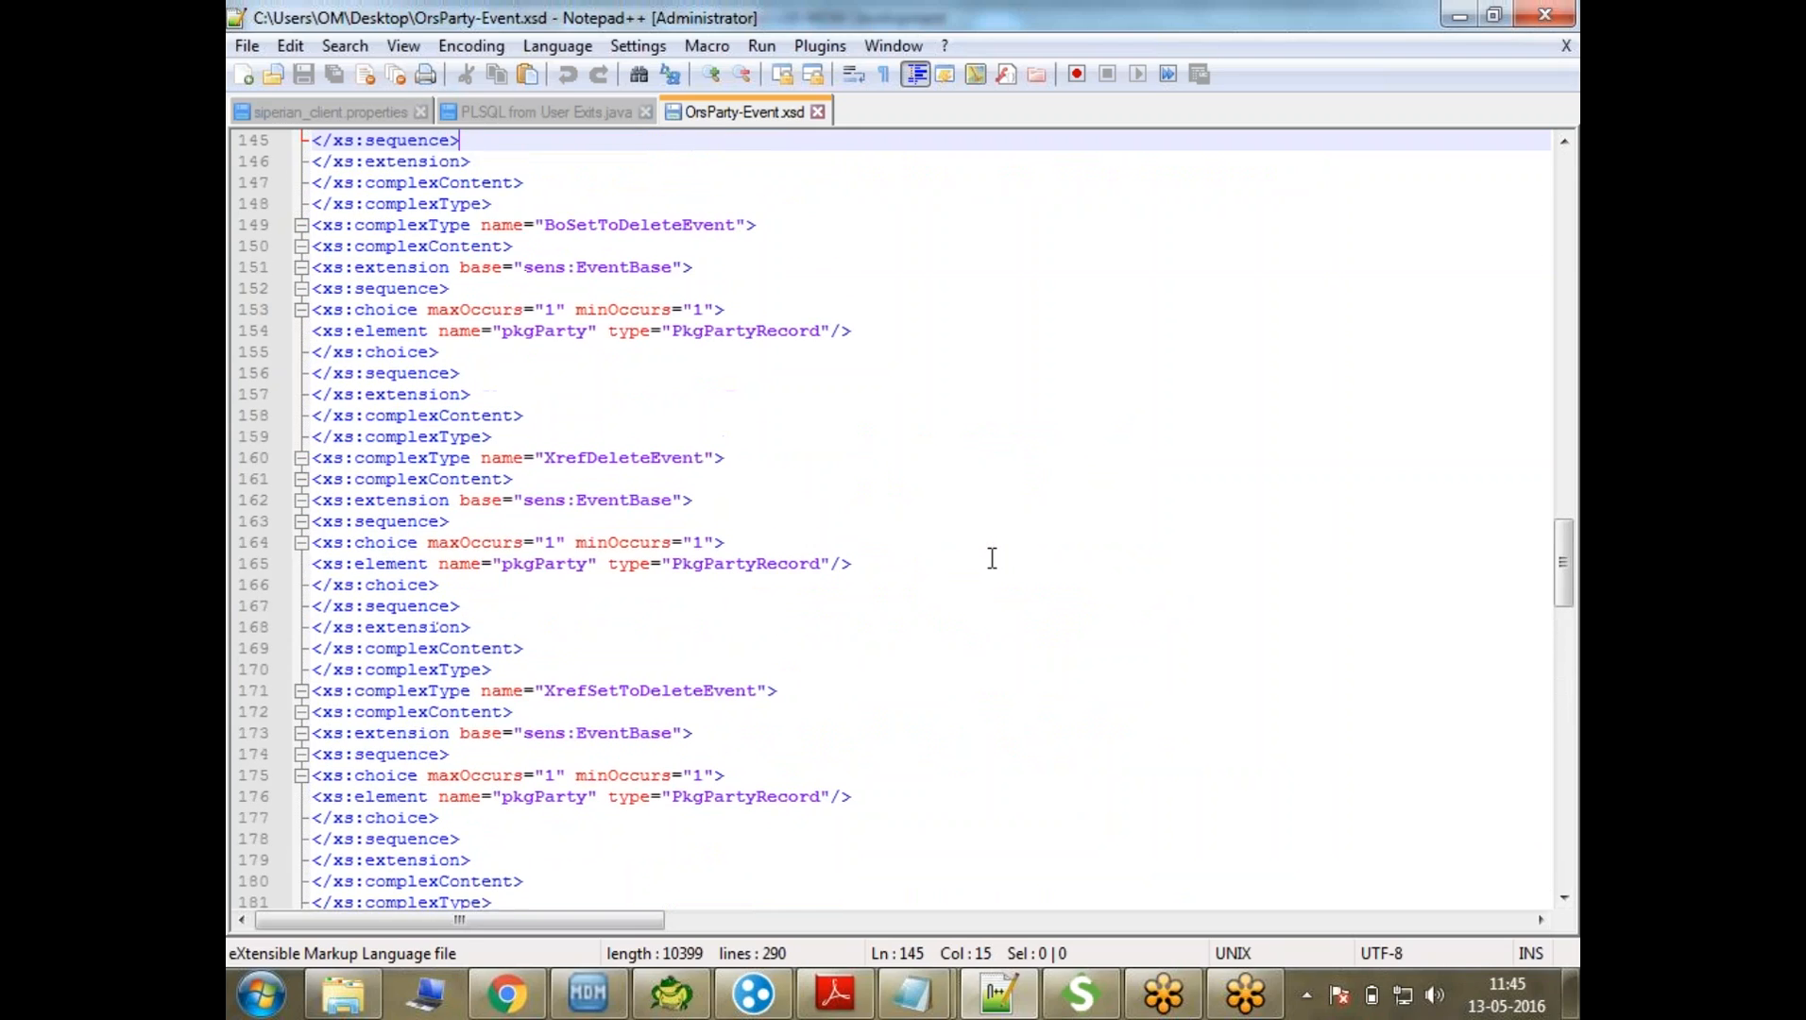
key("Up")
key("Up")
key("Up")
key("Up")
key("Up")
key("Up")
key("Up")
key("Up")
key("Up")
key("Up")
key("Up")
key("Up")
key("Up")
key("Up")
key("Up")
key("Up")
key("Up")
key("Up")
key("Up")
key("Up")
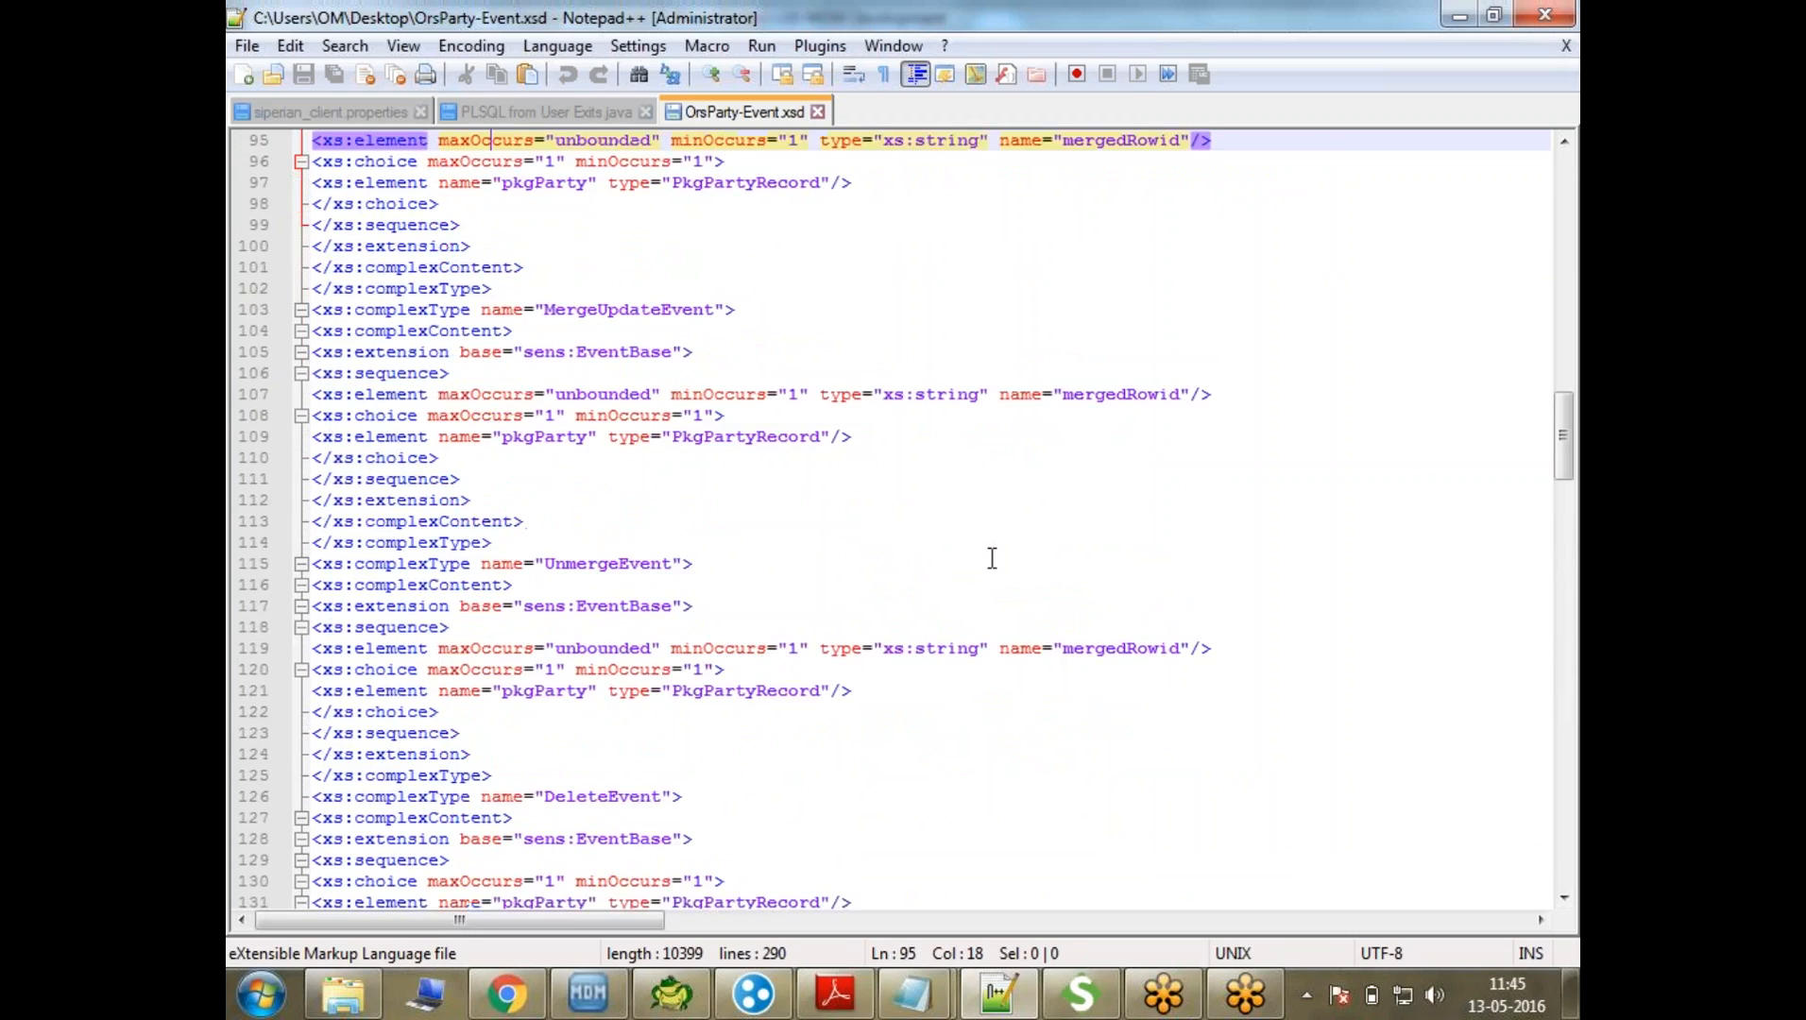
key("Up")
key("Up")
key("Up")
key("Up")
key("Up")
key("Up")
key("Up")
key("Up")
key("Up")
key("Up")
key("Up")
key("Up")
key("Up")
key("Up")
key("Up")
key("Up")
key("Up")
key("Up")
key("Up")
key("Up")
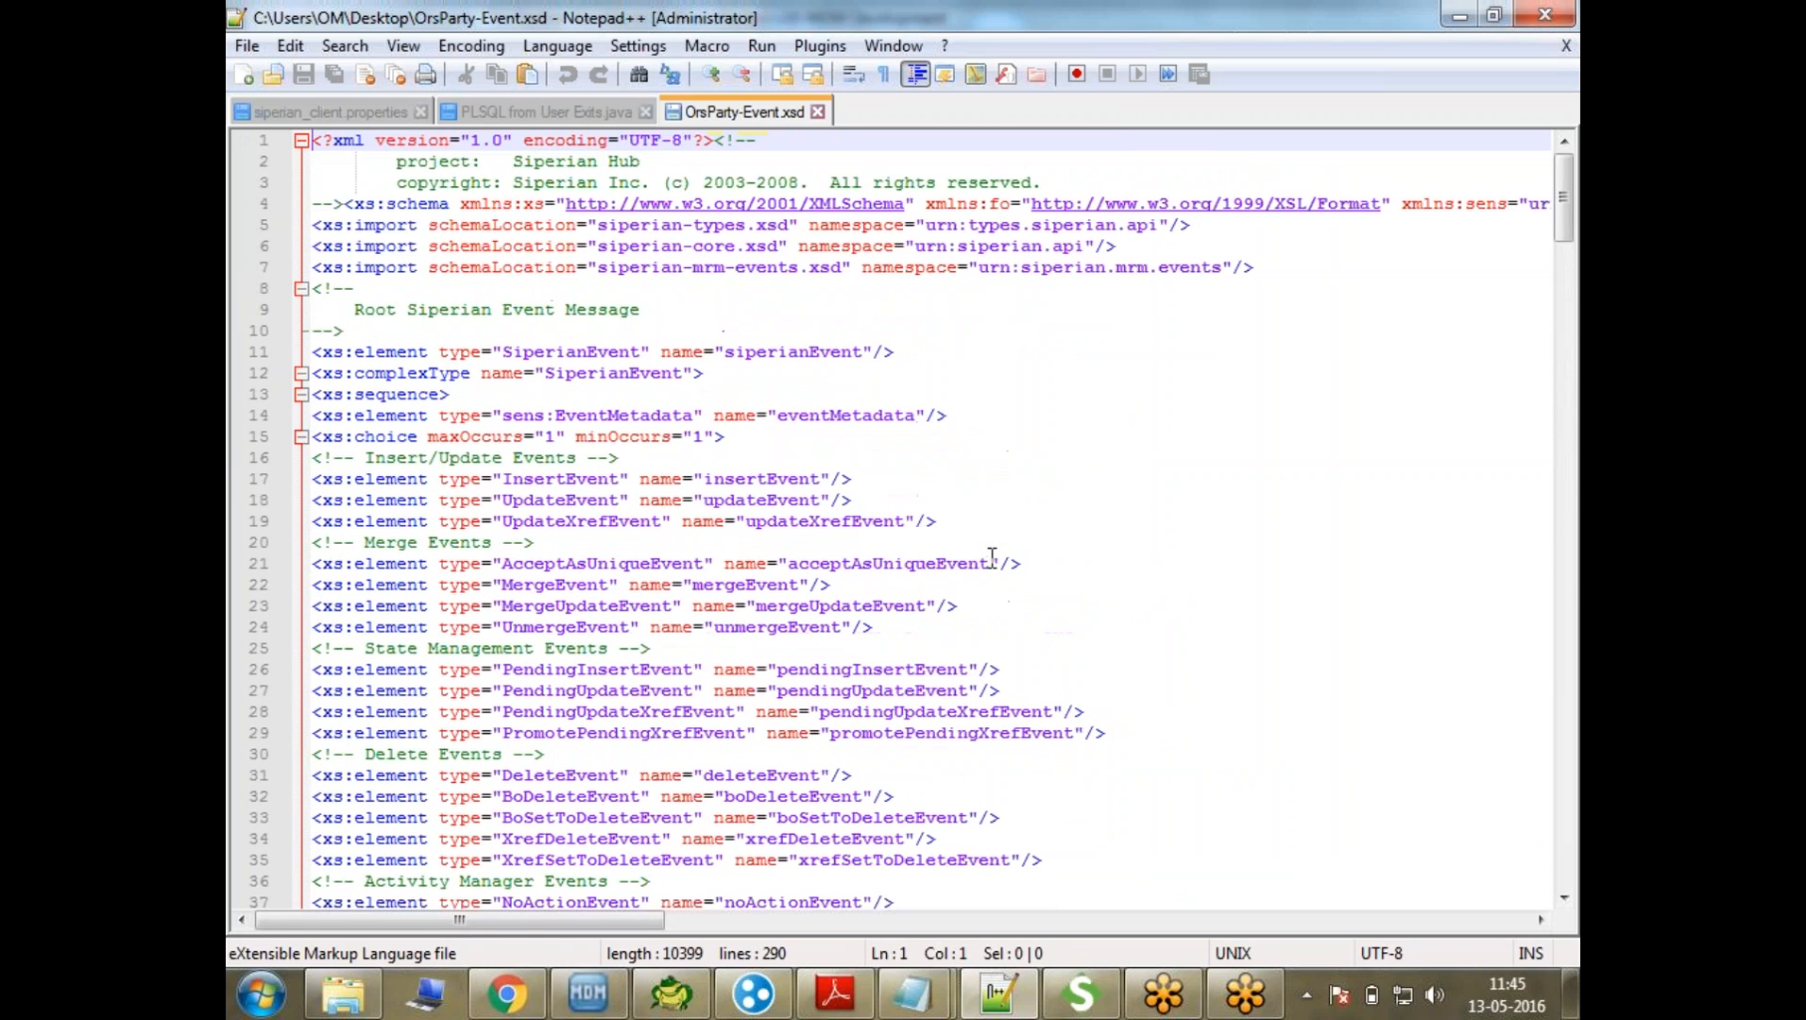
left_click(994, 629)
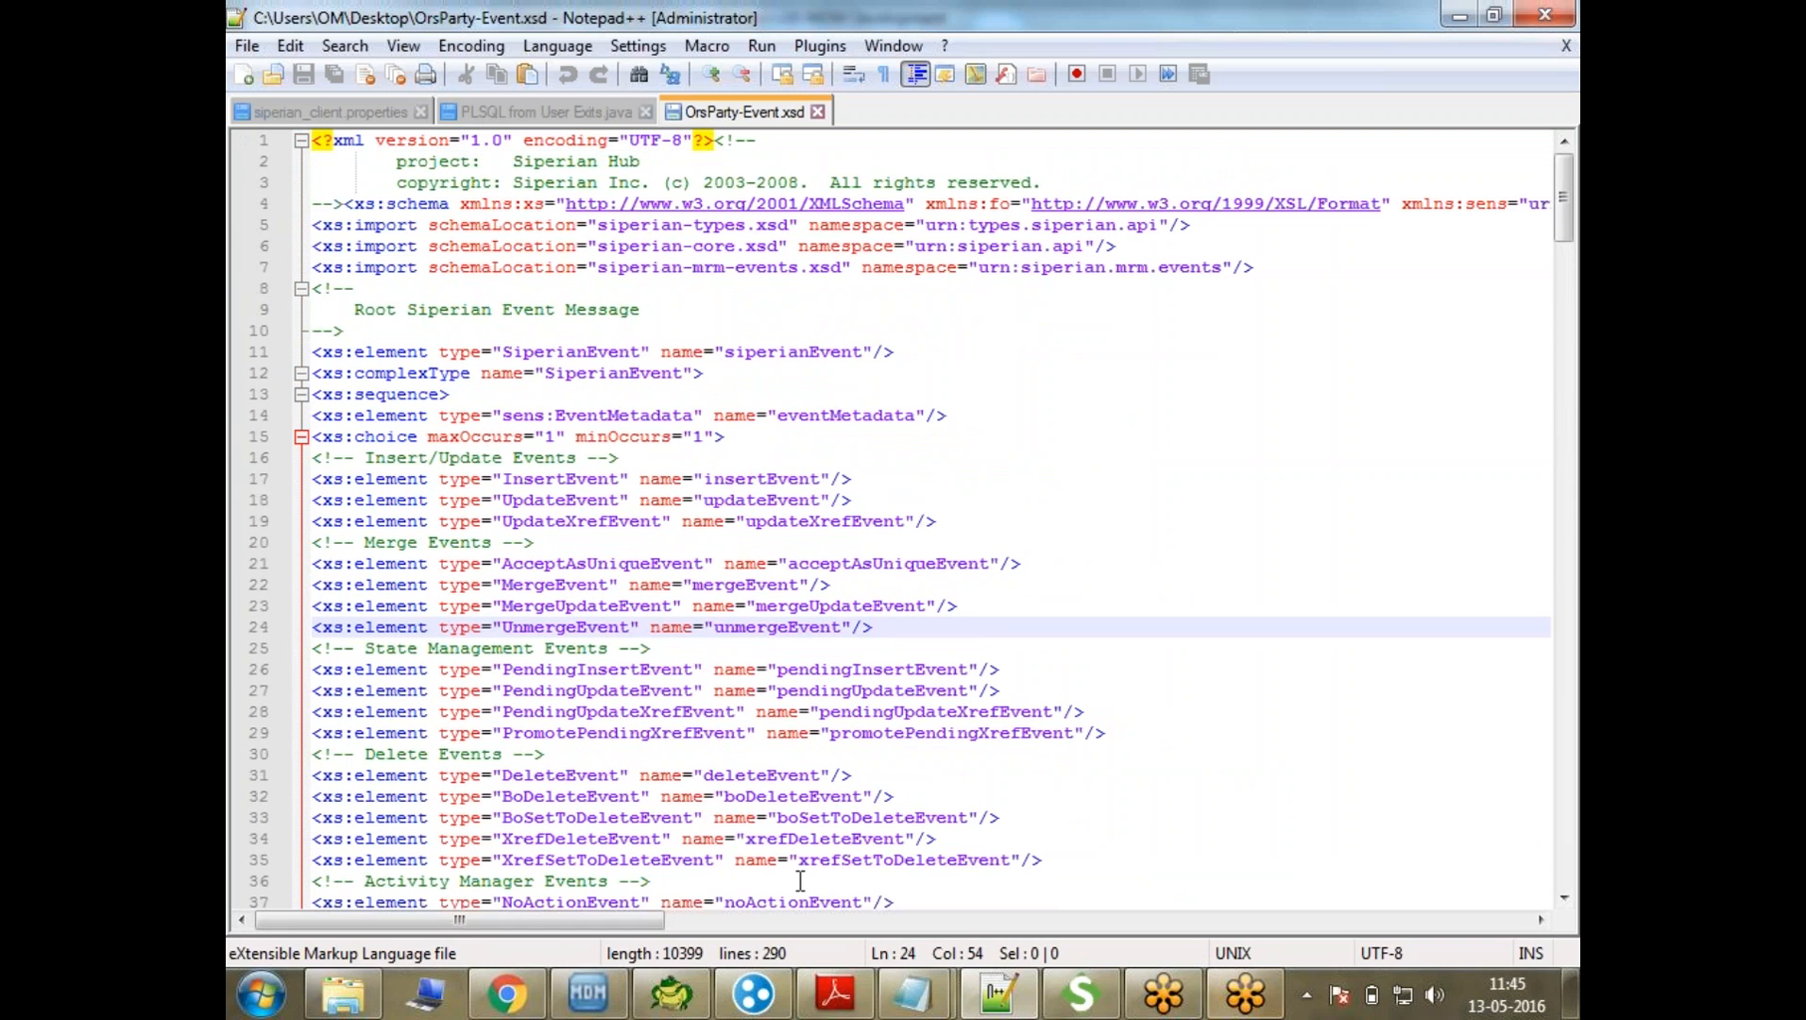
Switch to the Informatica MDM Hub Console and open the JMS Event Schema Manager in SIF Manager
left_click(578, 992)
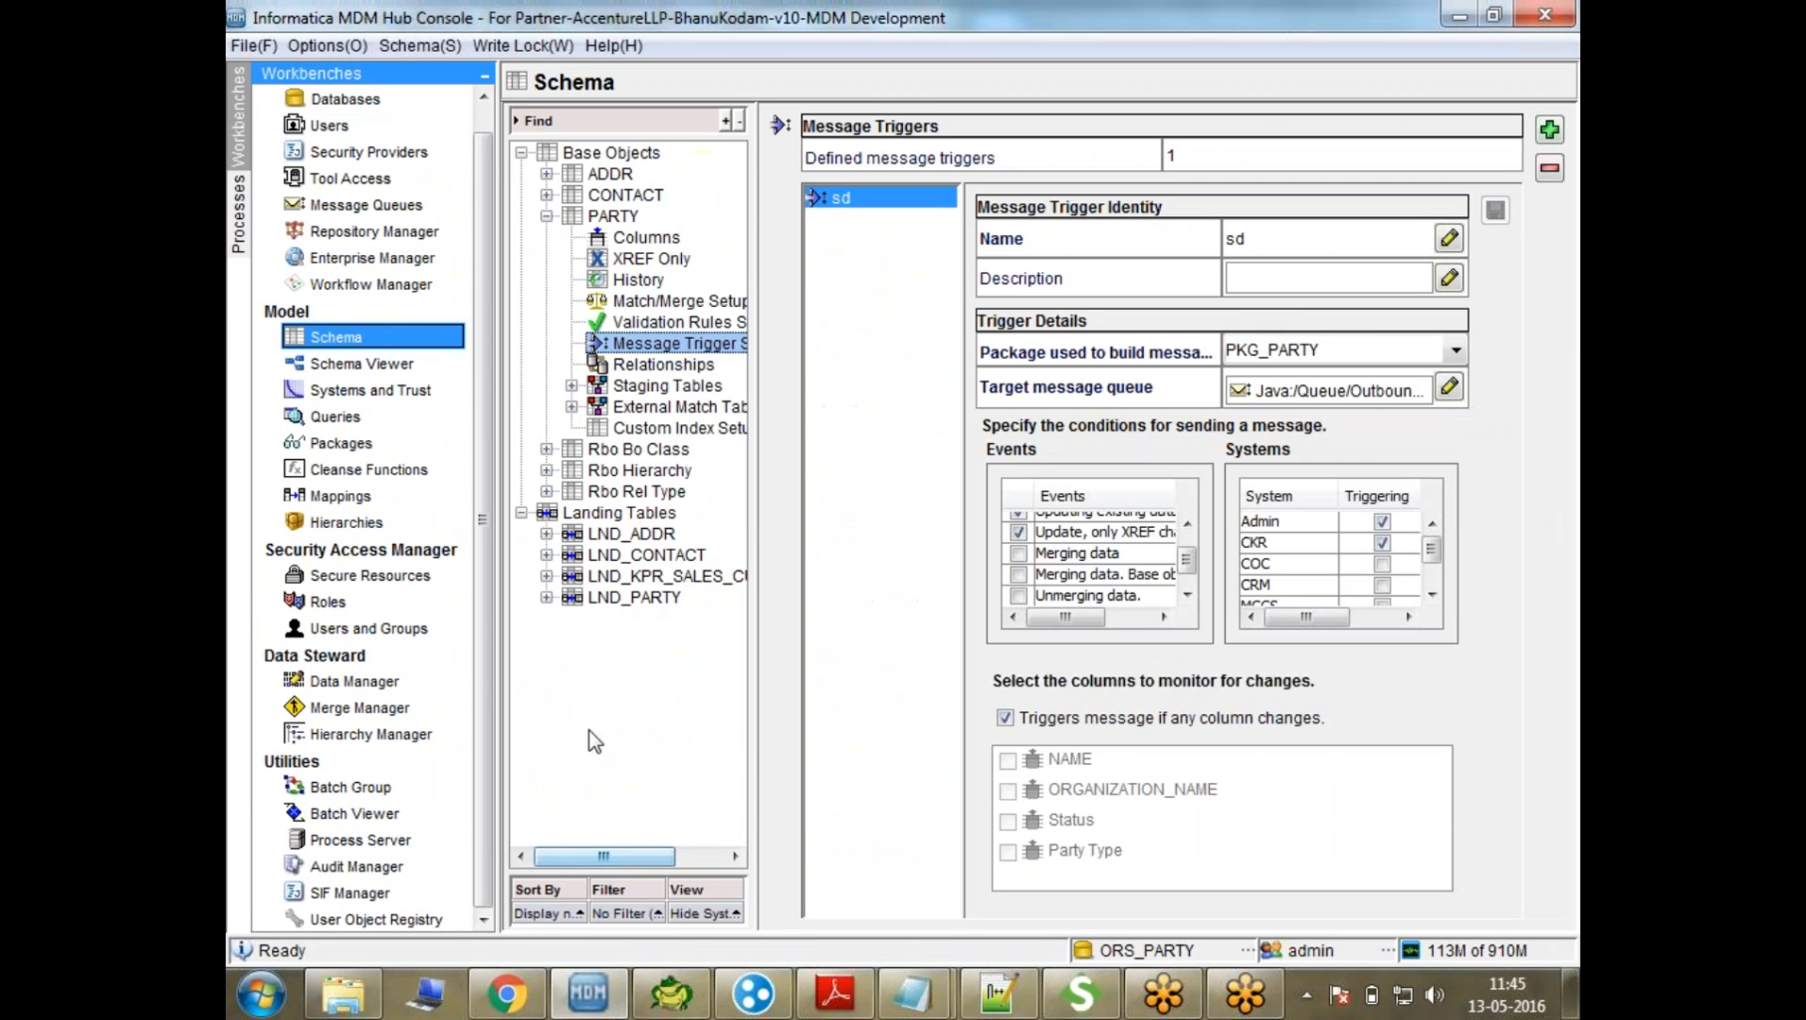
left_click(412, 892)
left_click(744, 174)
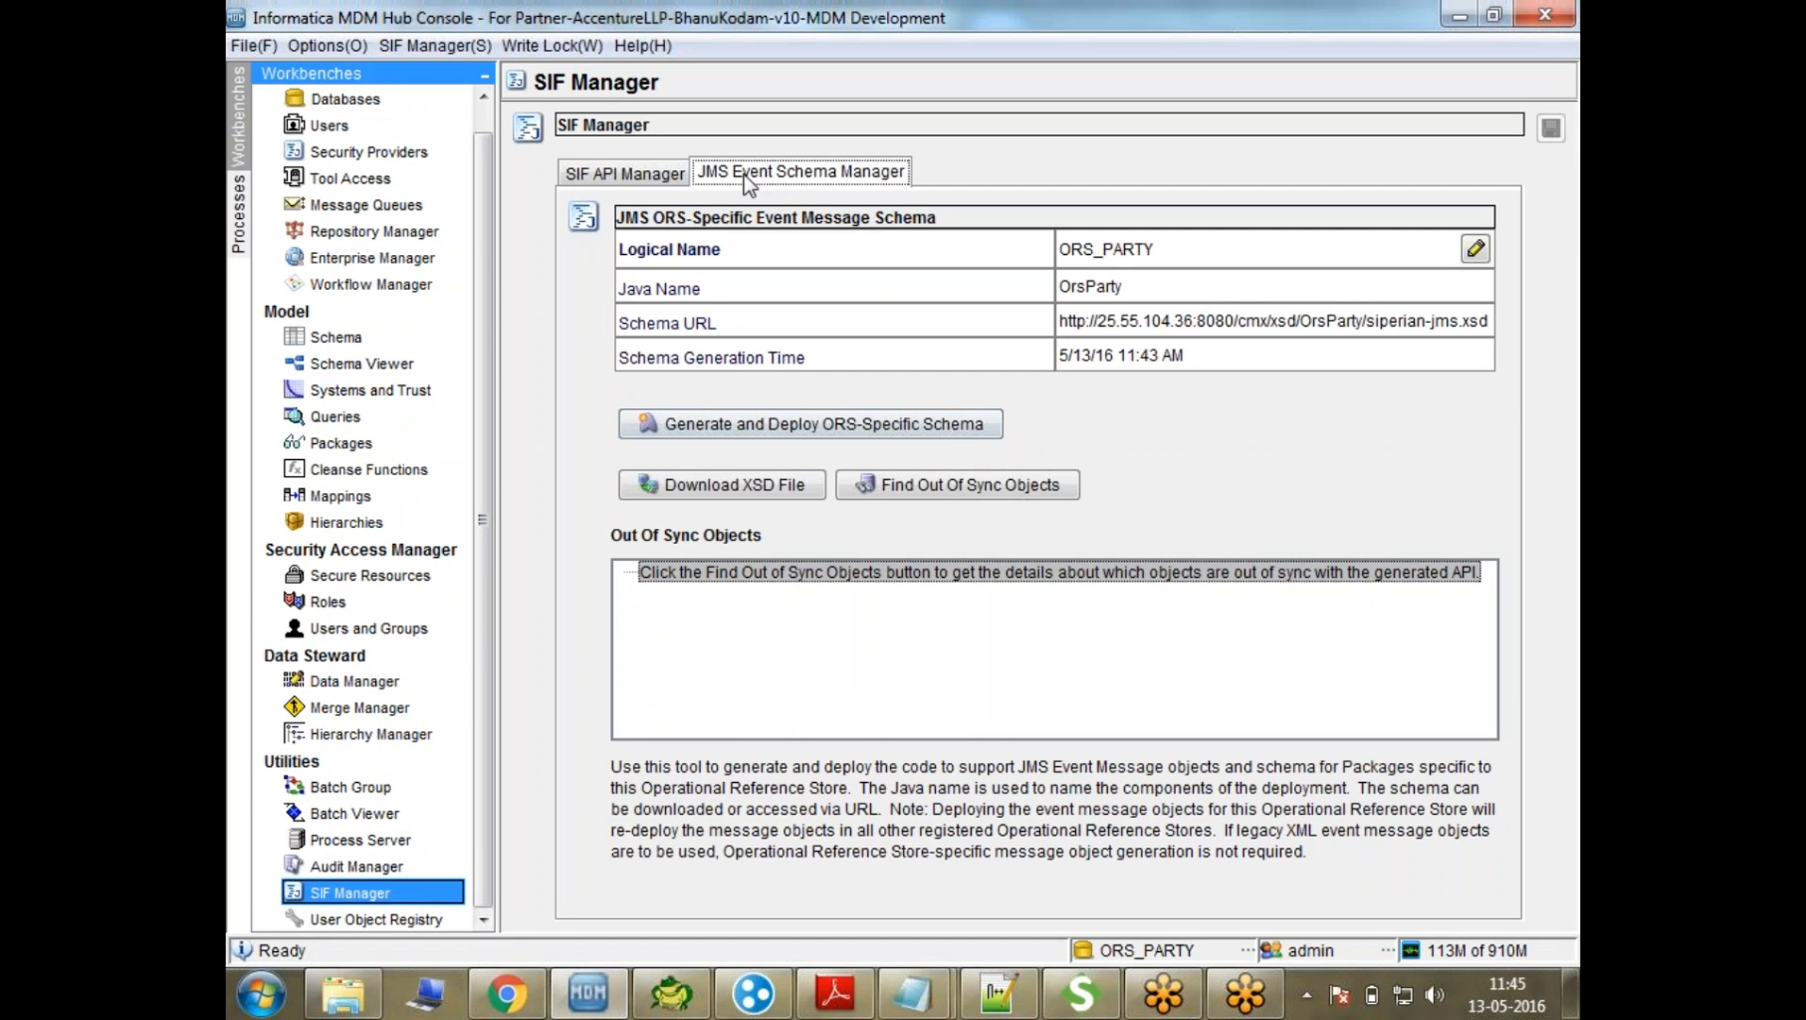